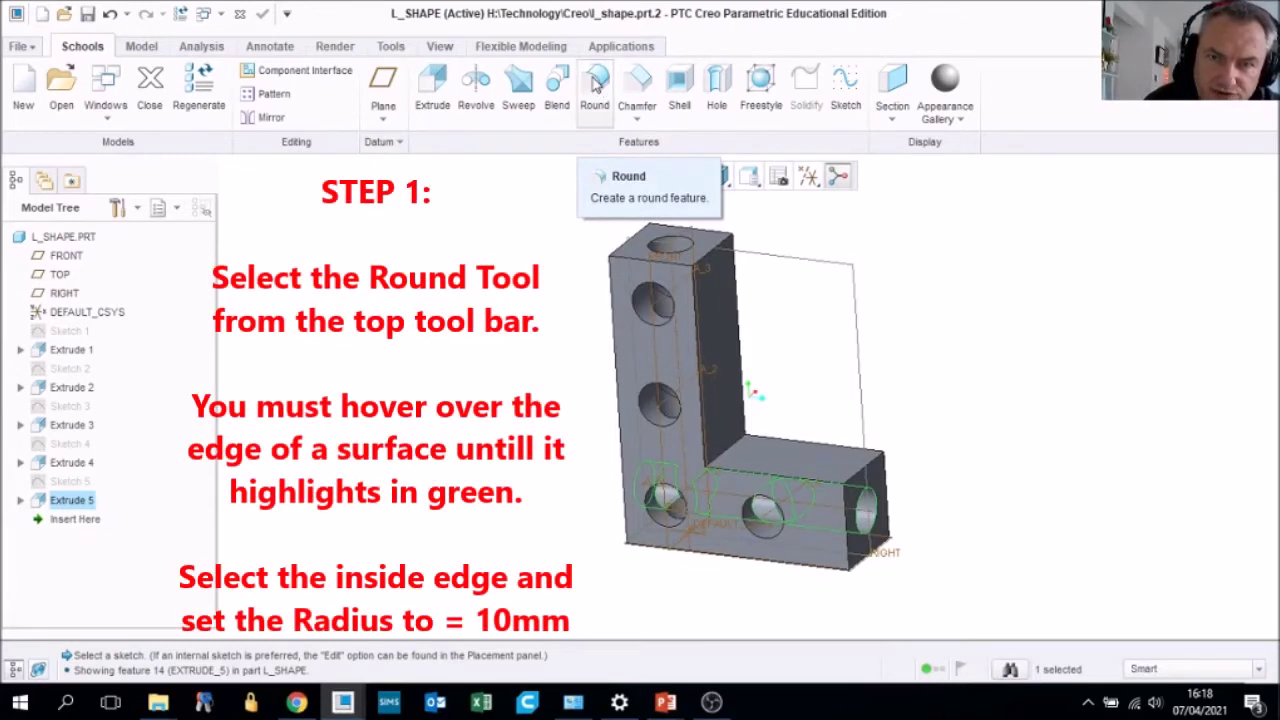
# Start a round on the inside corner edge of the L-shaped block with a 10 mm radius
pyautogui.click(594, 84)
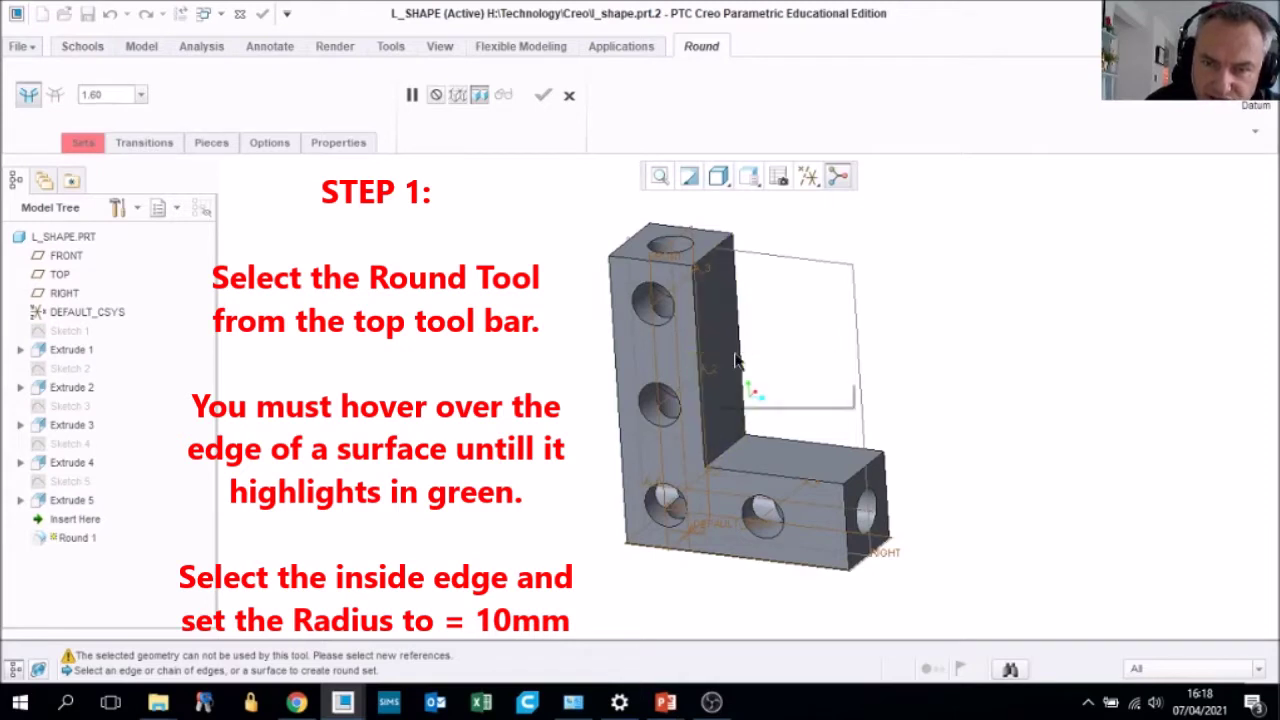
pyautogui.click(729, 450)
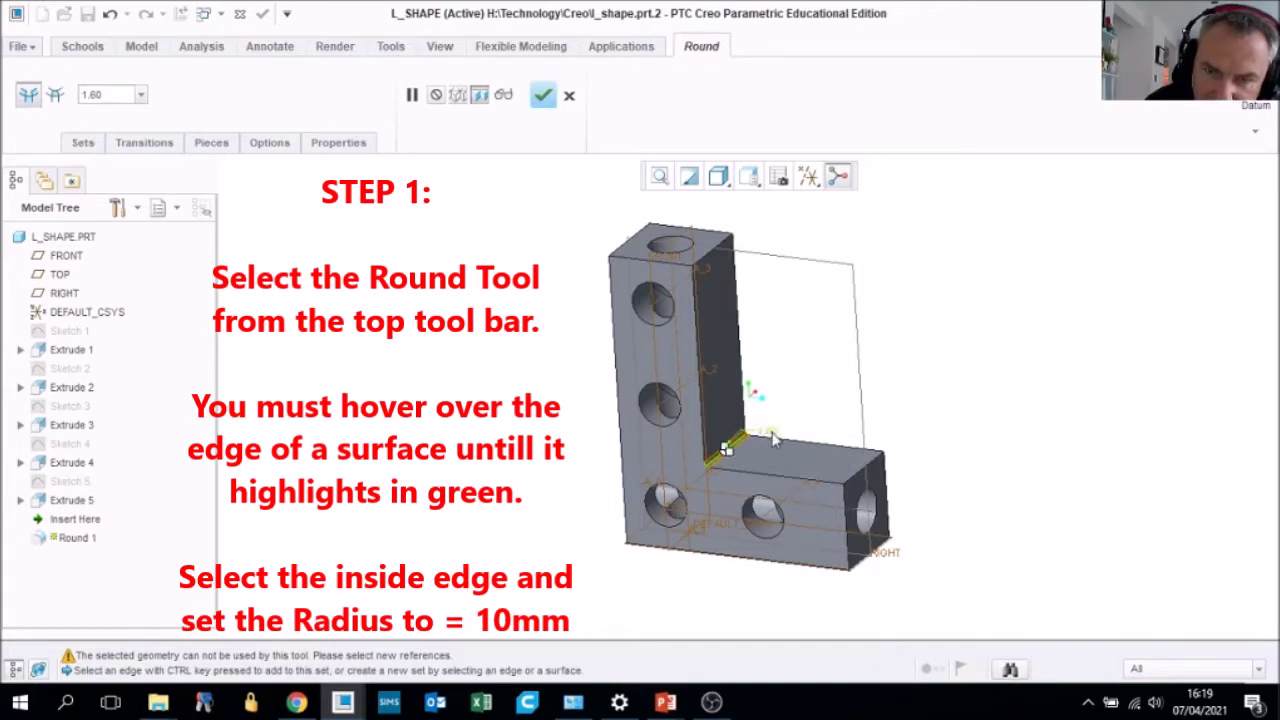
pyautogui.write('1')
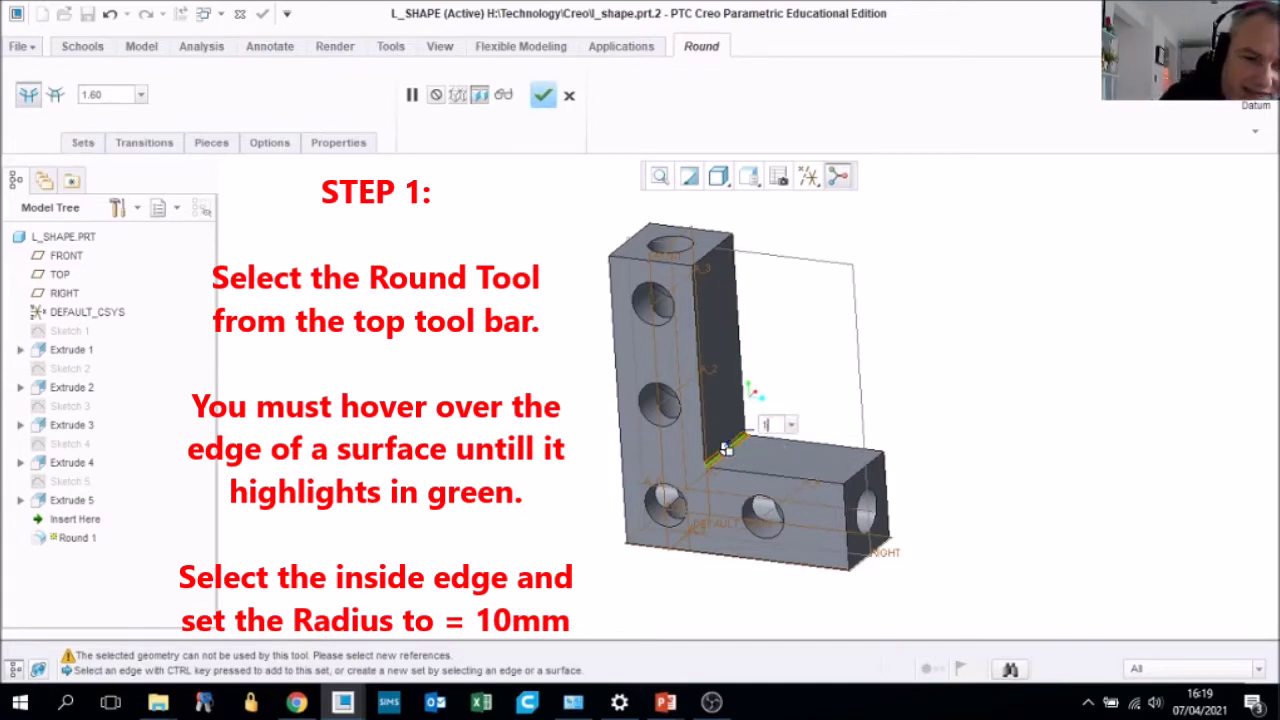
pyautogui.write('0')
pyautogui.press('Return')
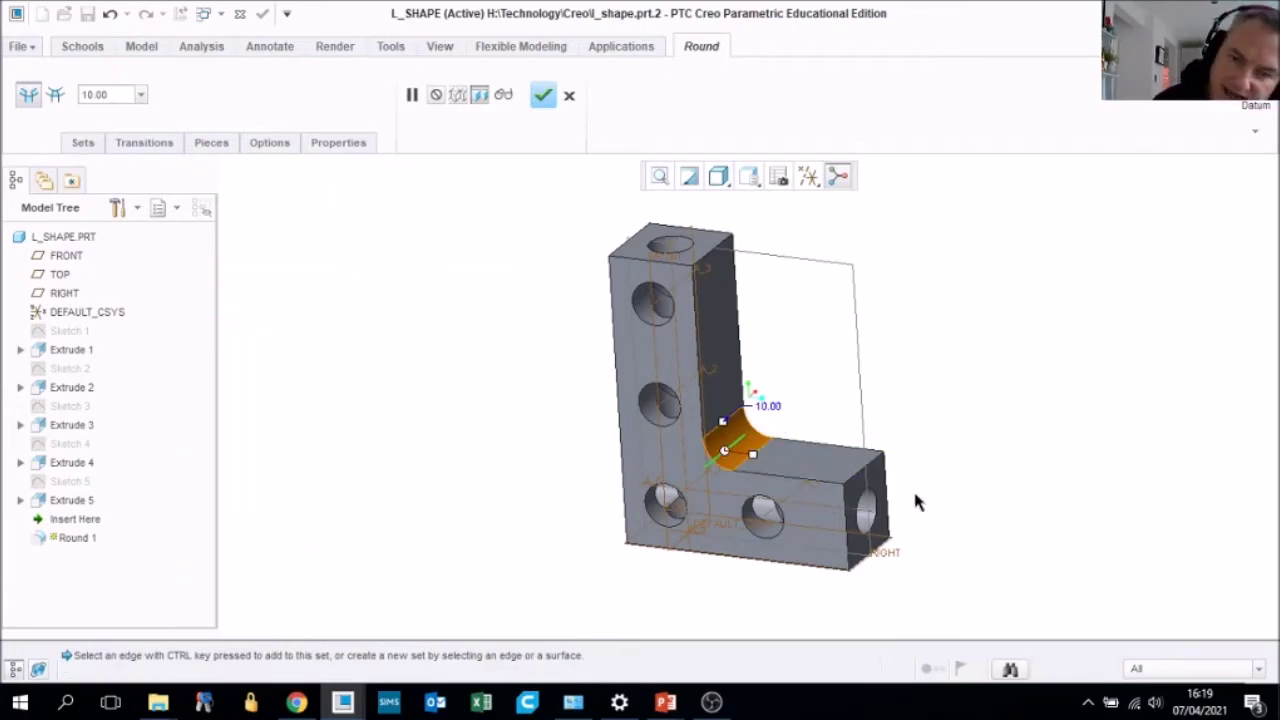
# Add the five outer corner edges of the L-shaped block to the round at 10 mm radius and complete the feature
pyautogui.click(713, 258)
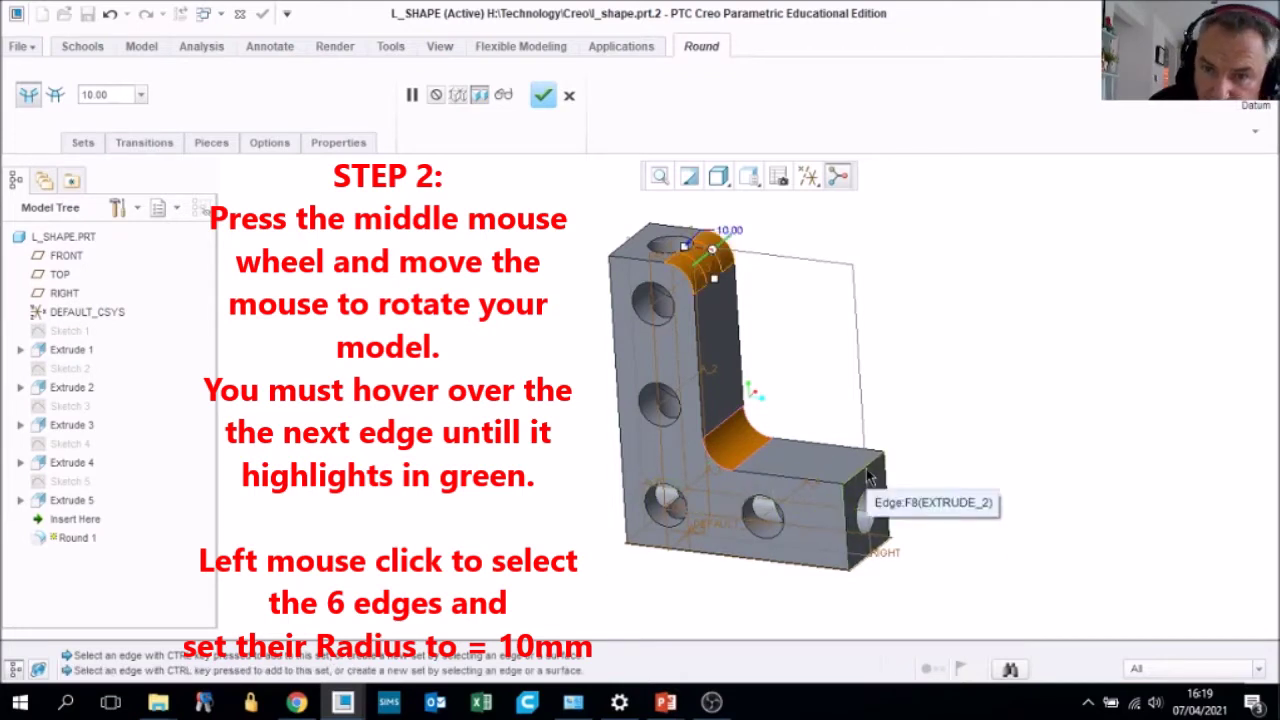
pyautogui.click(866, 470)
pyautogui.moveTo(882, 568); pyautogui.dragTo(846, 469, button='middle')
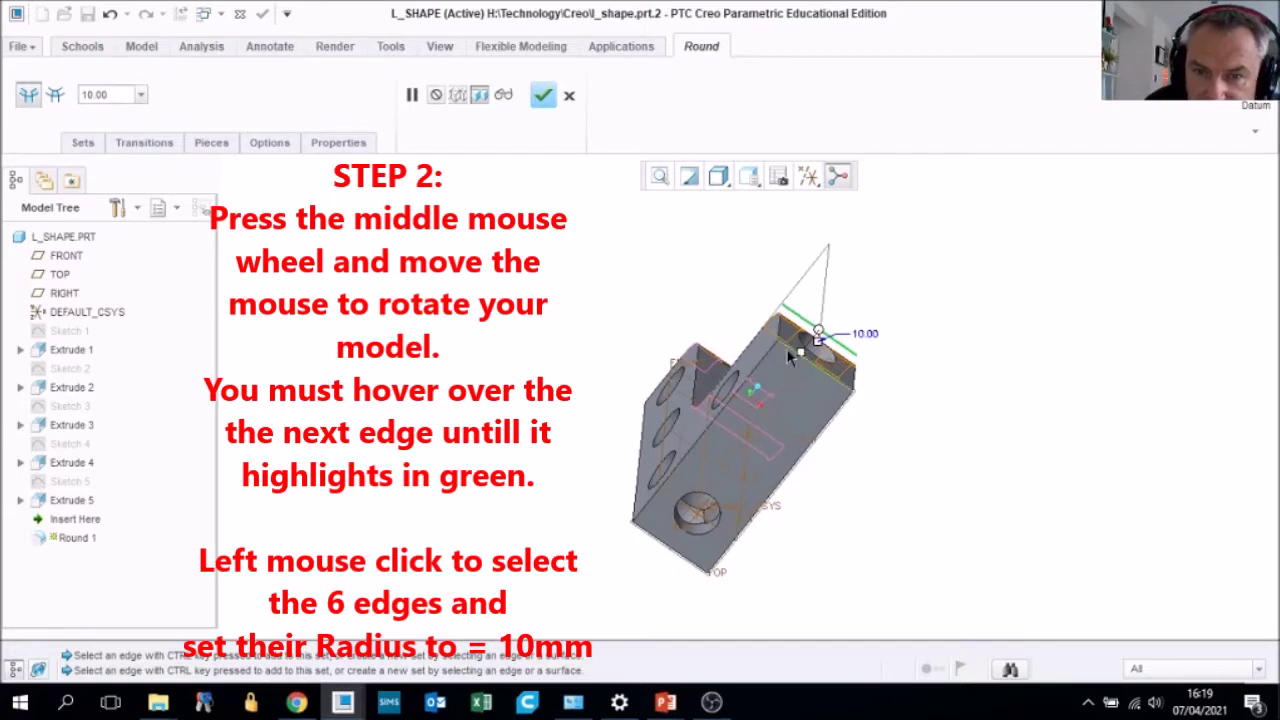
pyautogui.click(795, 355)
pyautogui.moveTo(795, 355); pyautogui.dragTo(790, 389, button='middle')
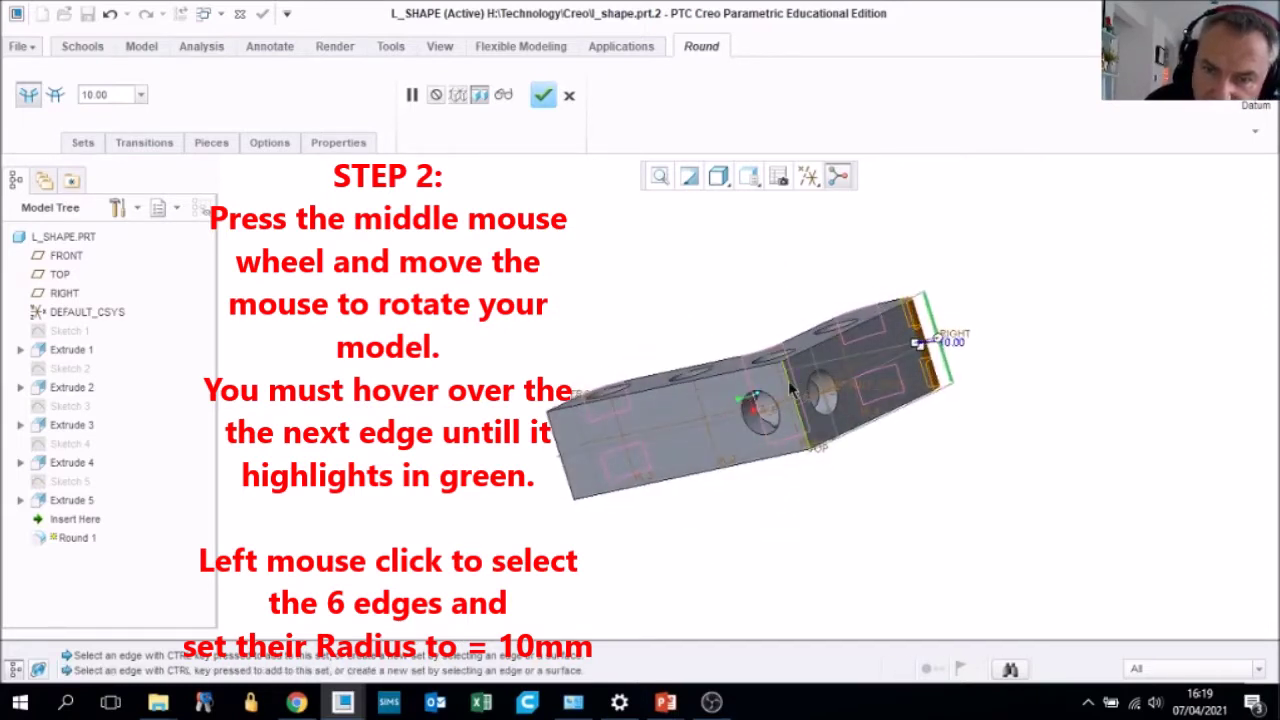
pyautogui.click(790, 390)
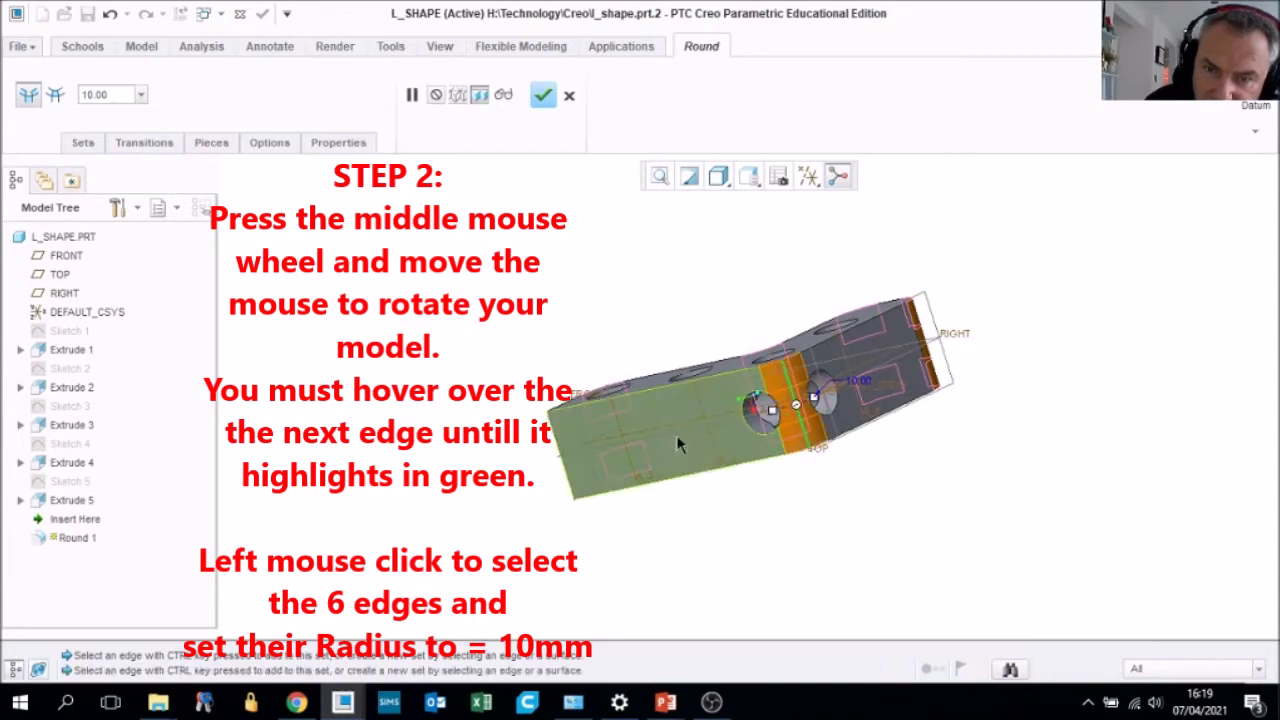
pyautogui.moveTo(790, 434); pyautogui.dragTo(757, 449, button='middle')
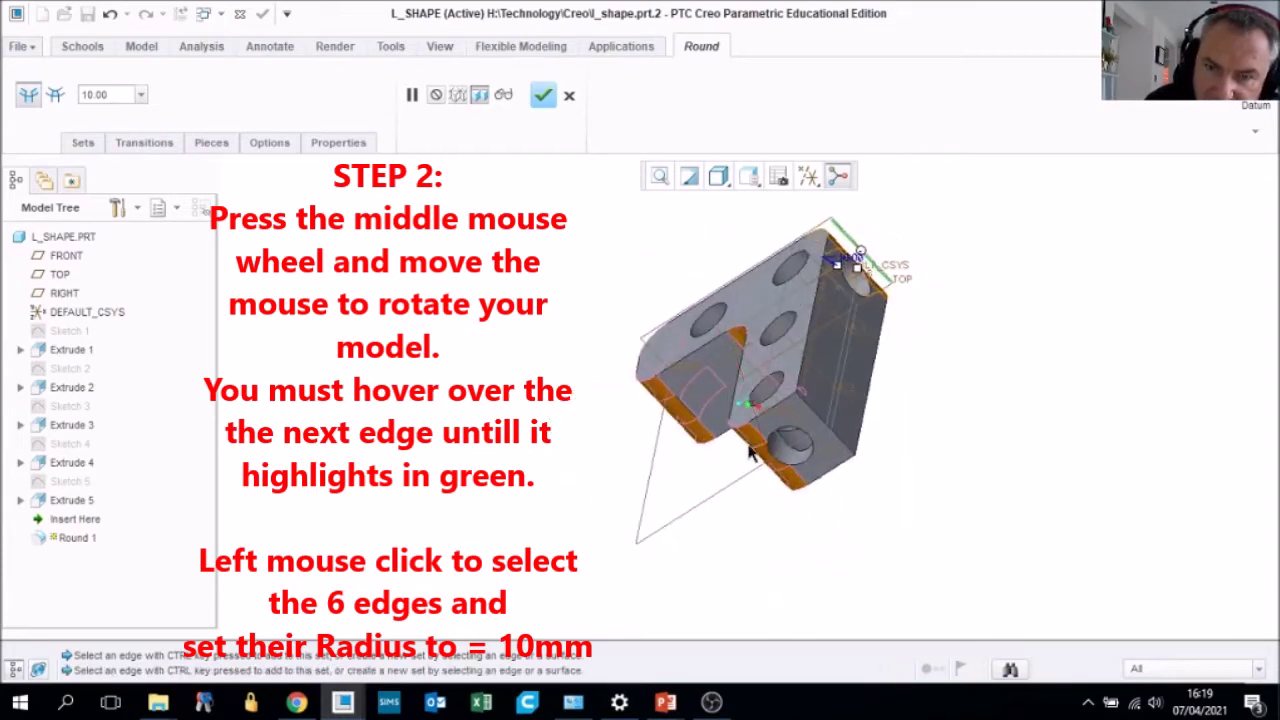
pyautogui.click(807, 402)
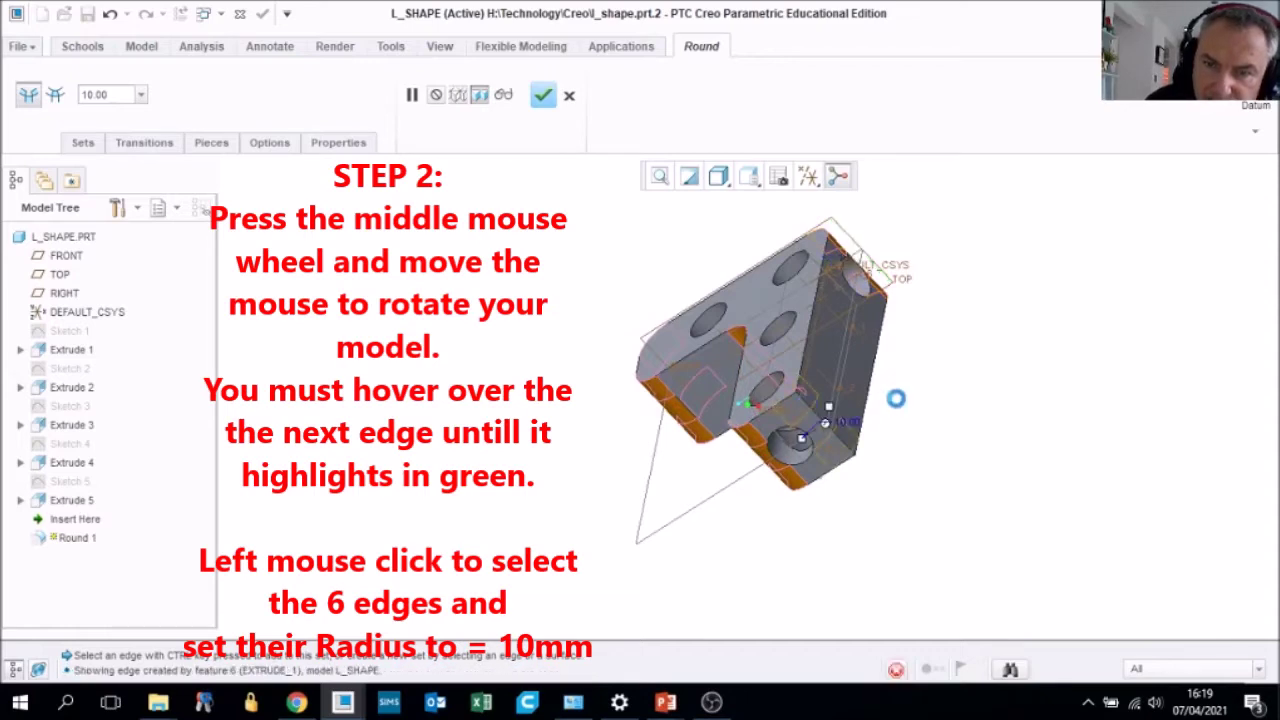
pyautogui.moveTo(897, 391); pyautogui.dragTo(960, 320, button='middle')
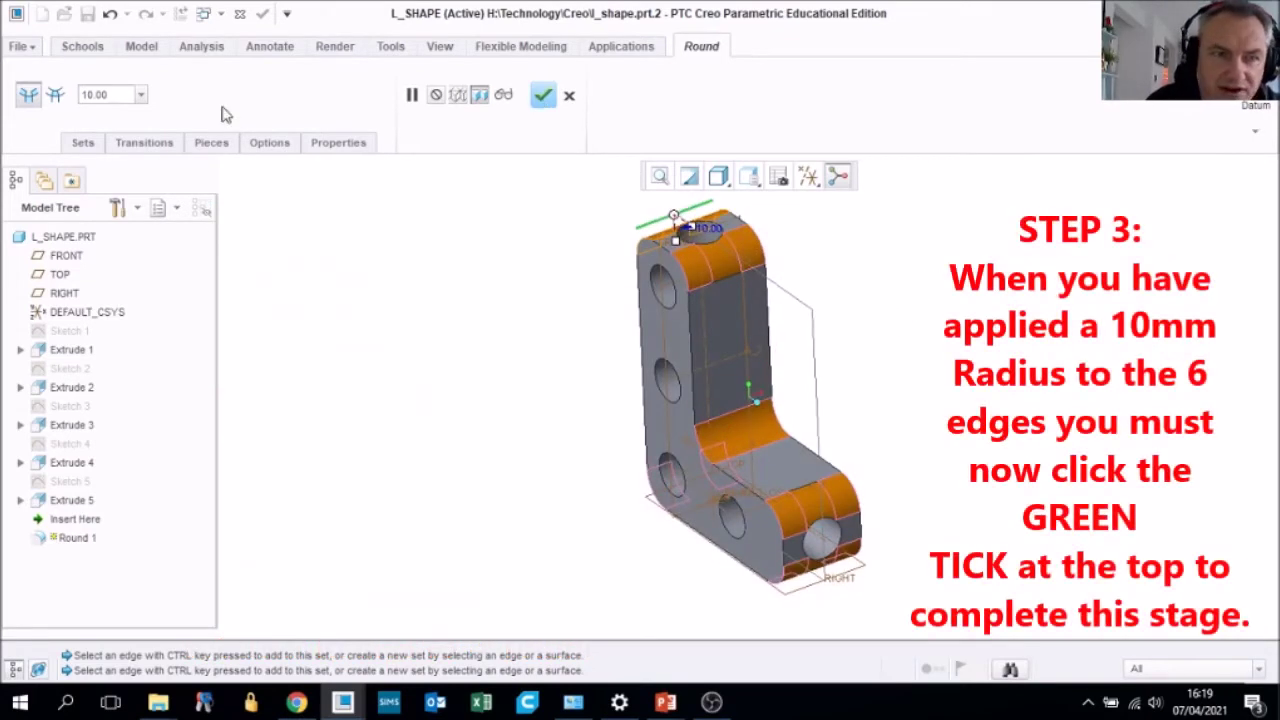
pyautogui.doubleClick(110, 94)
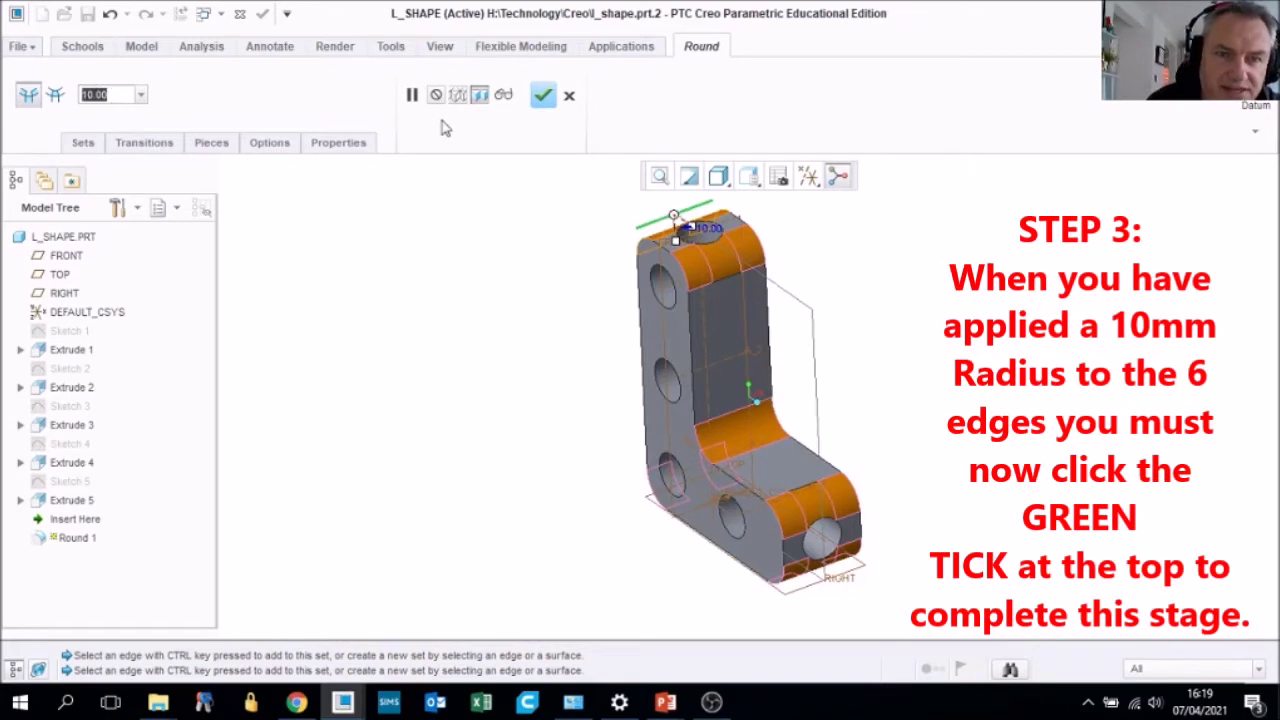
pyautogui.click(543, 95)
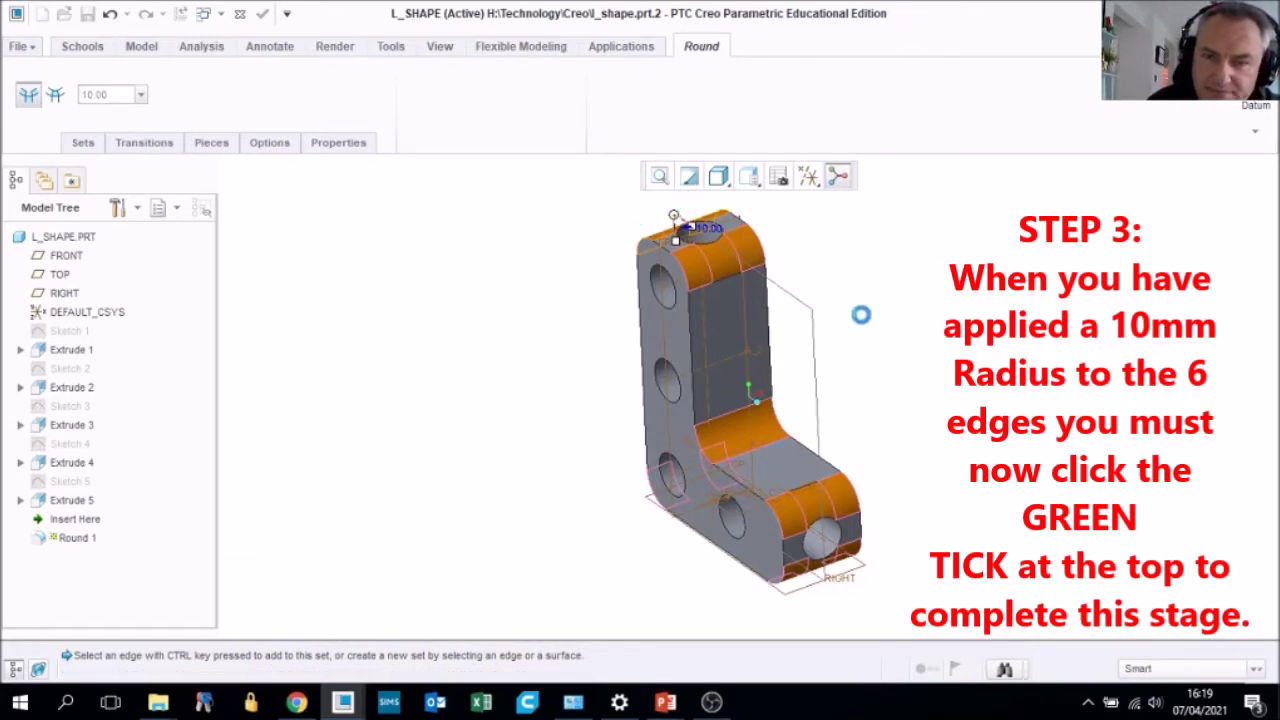
pyautogui.moveTo(810, 380)
pyautogui.mouseDown(button='middle')
pyautogui.moveTo(891, 349)
pyautogui.moveTo(829, 363)
pyautogui.mouseUp(button='middle')
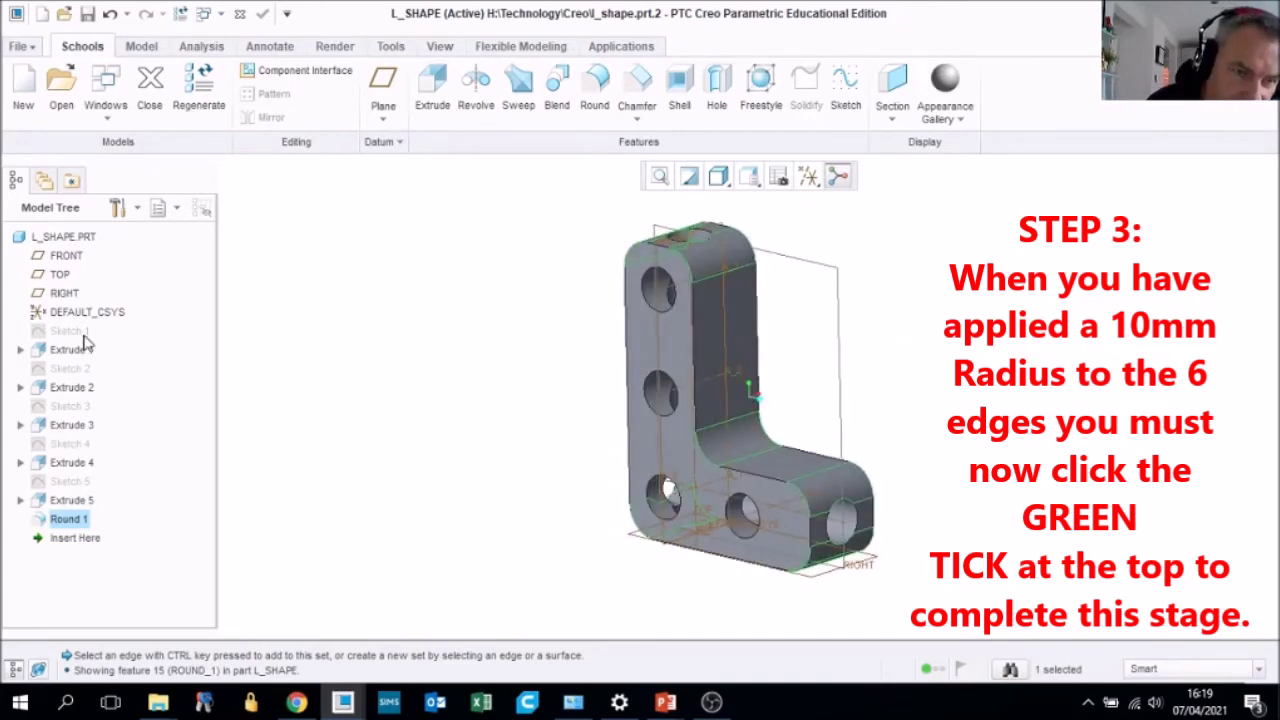
# Redefine the Round 1 feature and set the inside corner's radius to 5 mm
pyautogui.rightClick(66, 524)
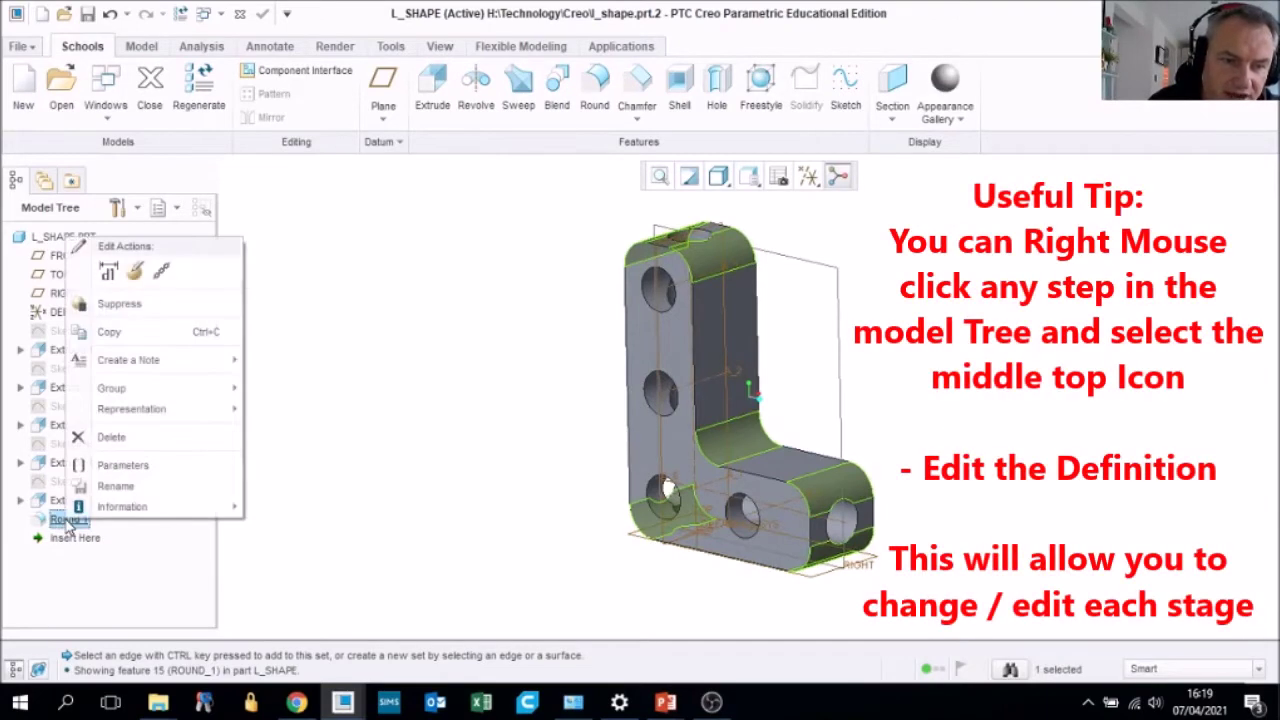
pyautogui.click(136, 274)
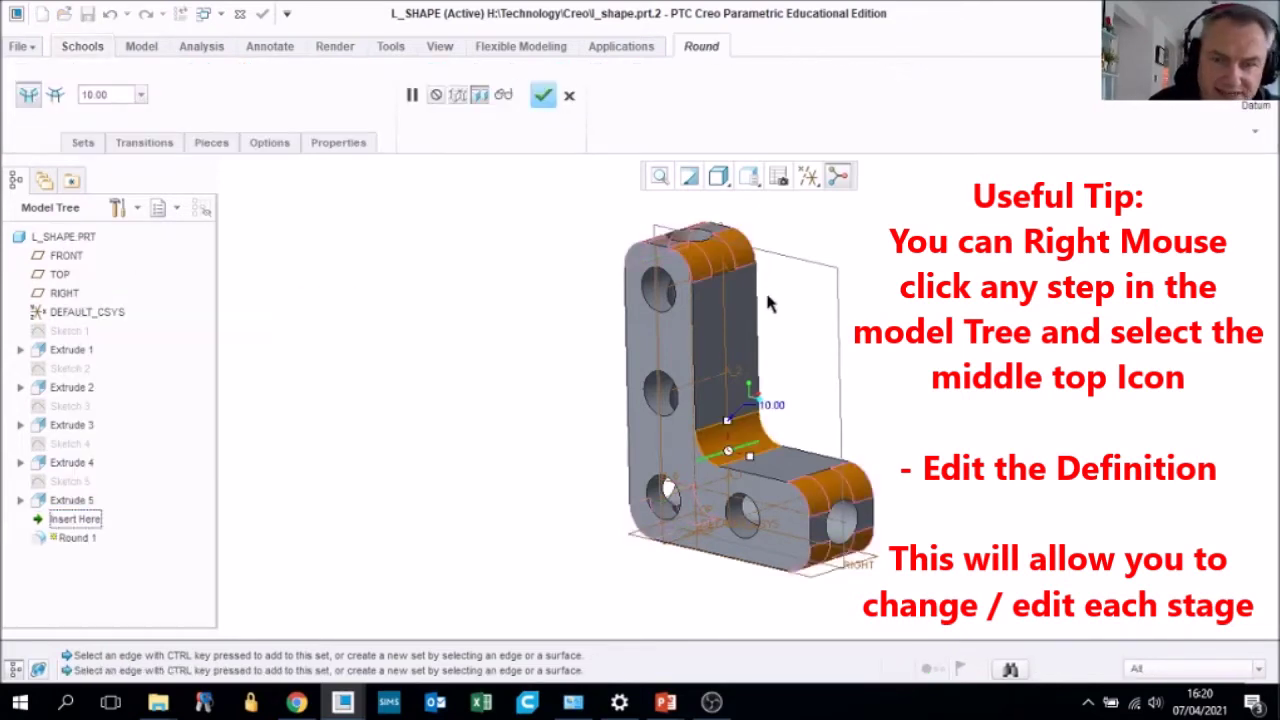
pyautogui.click(112, 92)
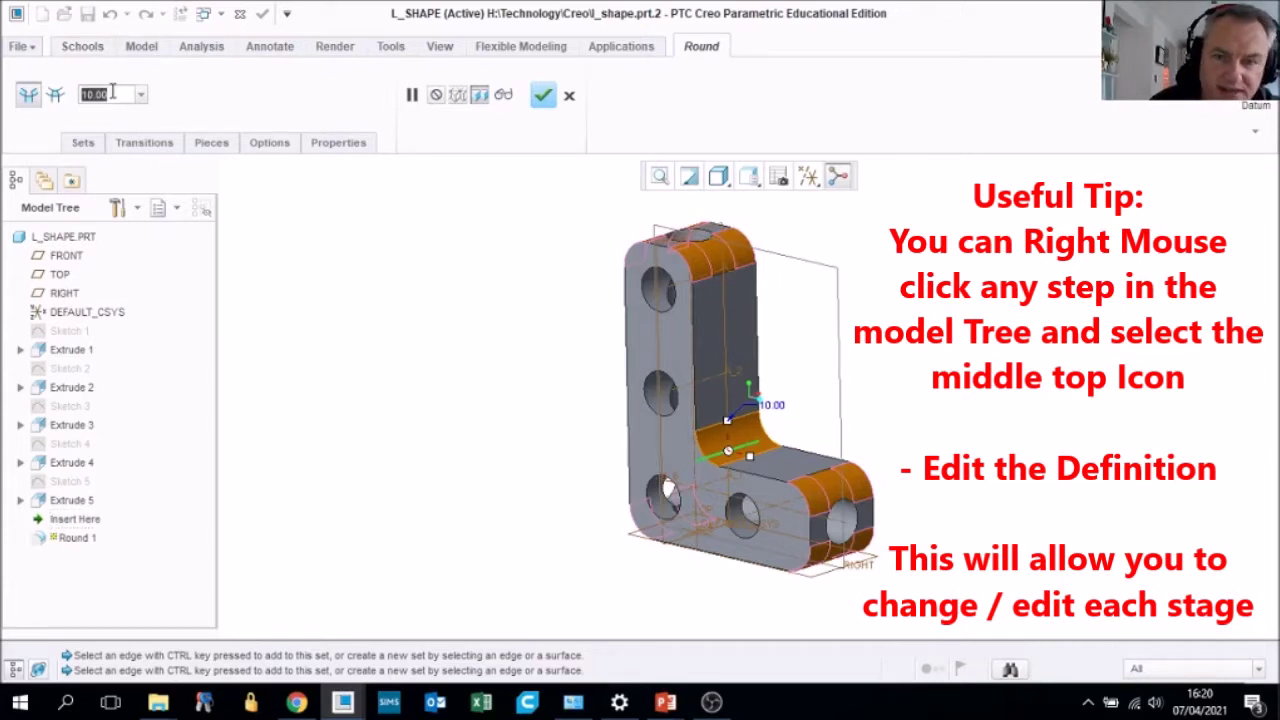
pyautogui.write('5')
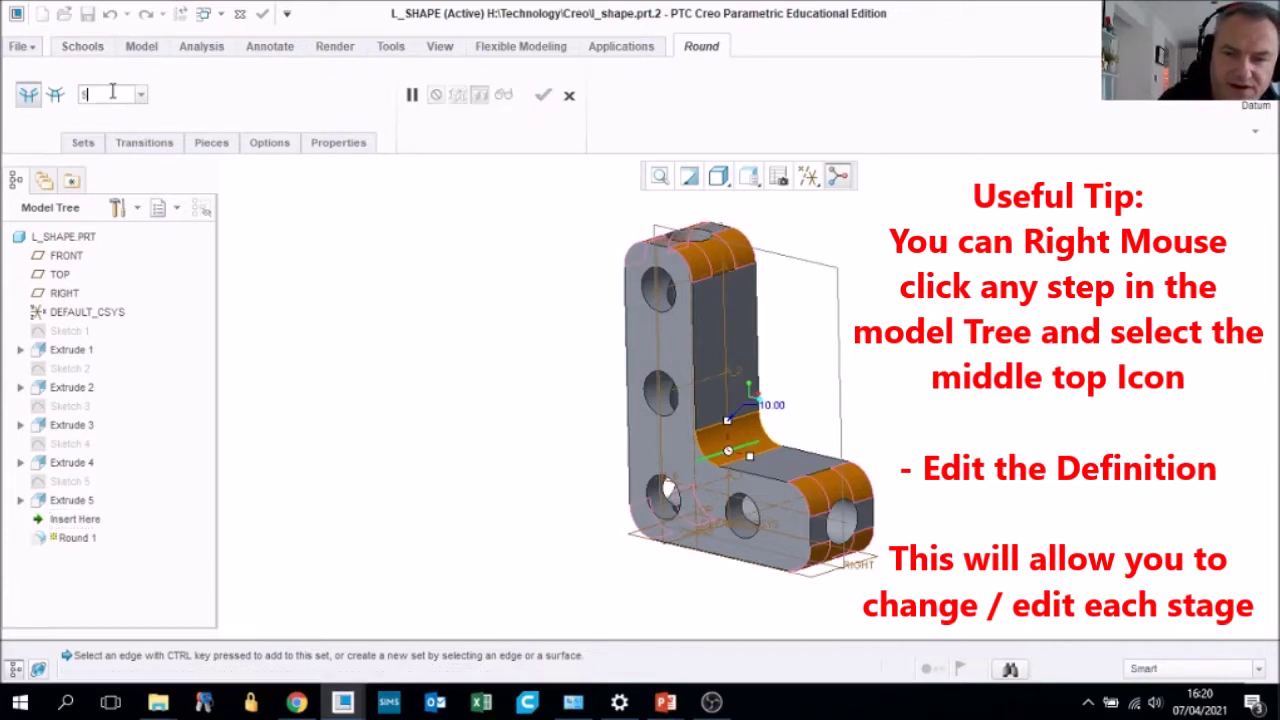
pyautogui.press('Return')
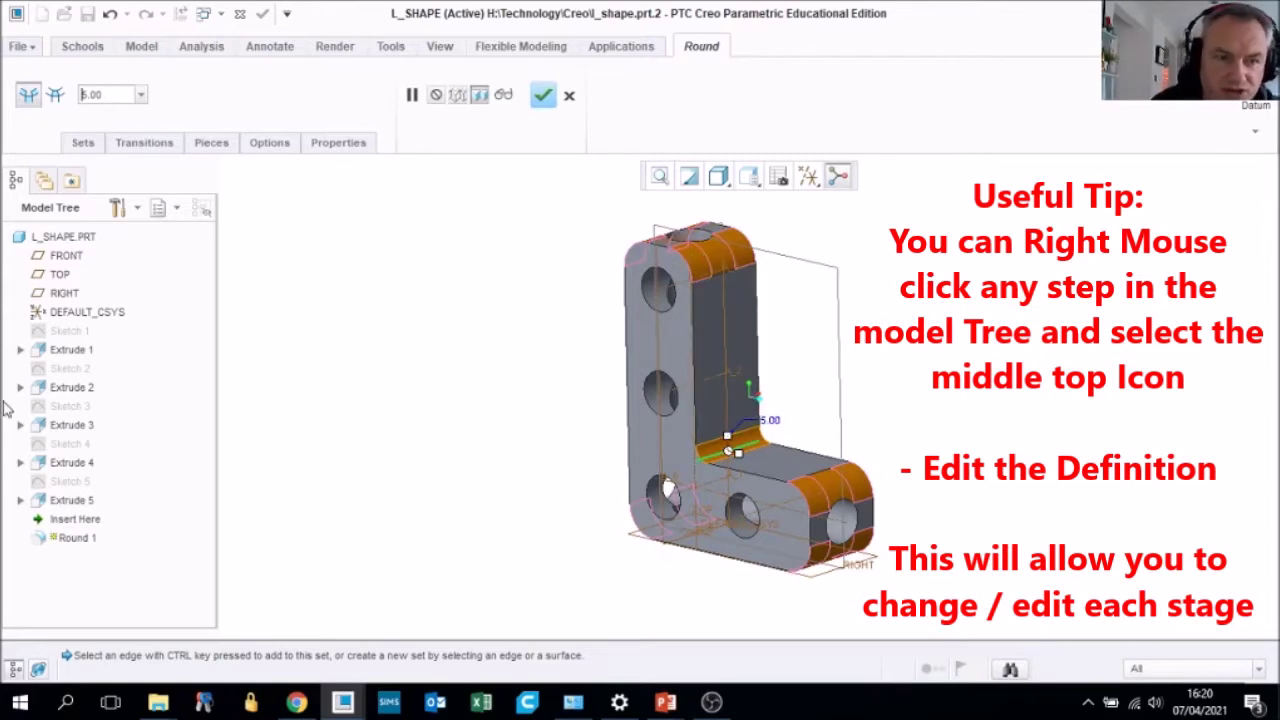
# Set the inside corner's radius back to 10 mm and complete the redefined round
pyautogui.doubleClick(89, 92)
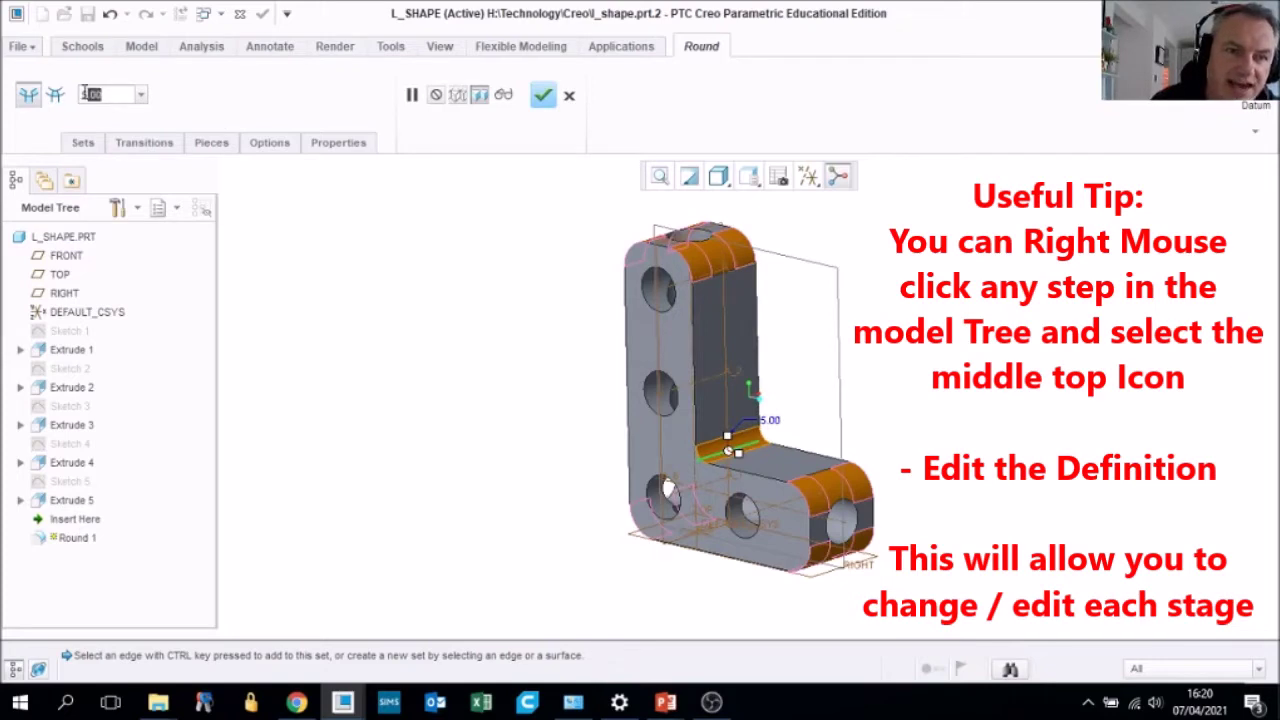
pyautogui.write('10')
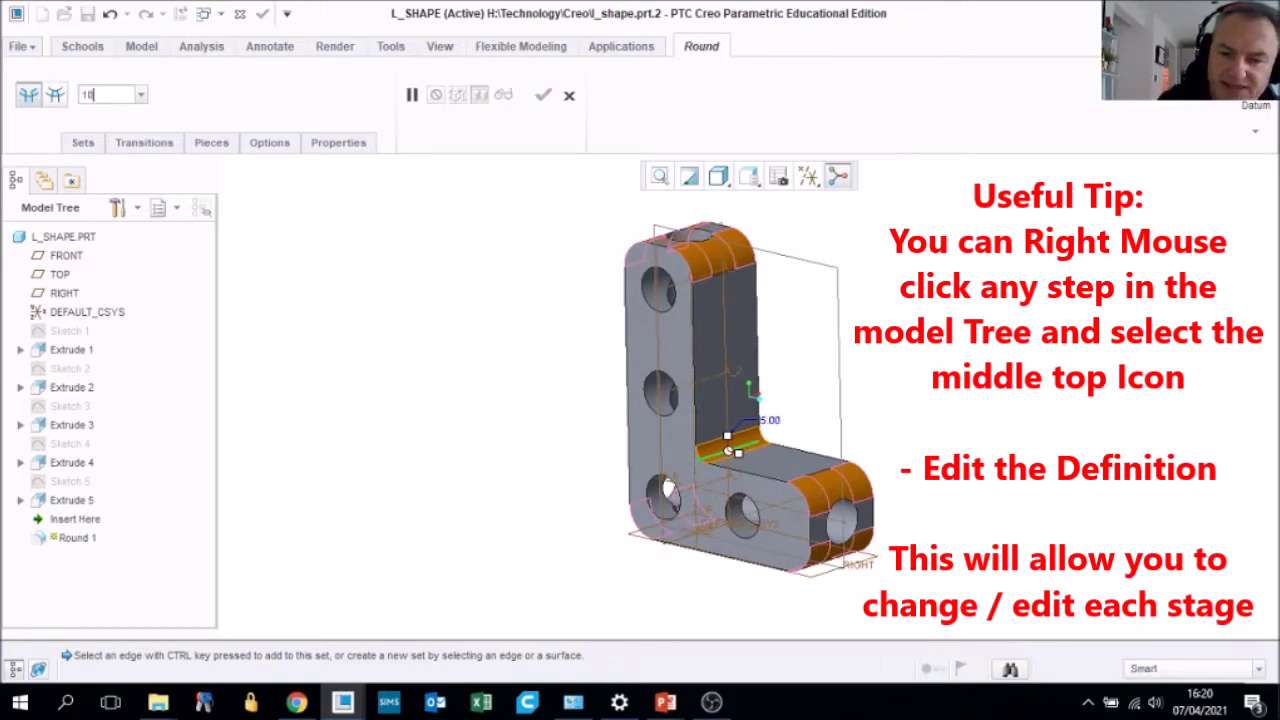
pyautogui.press('Return')
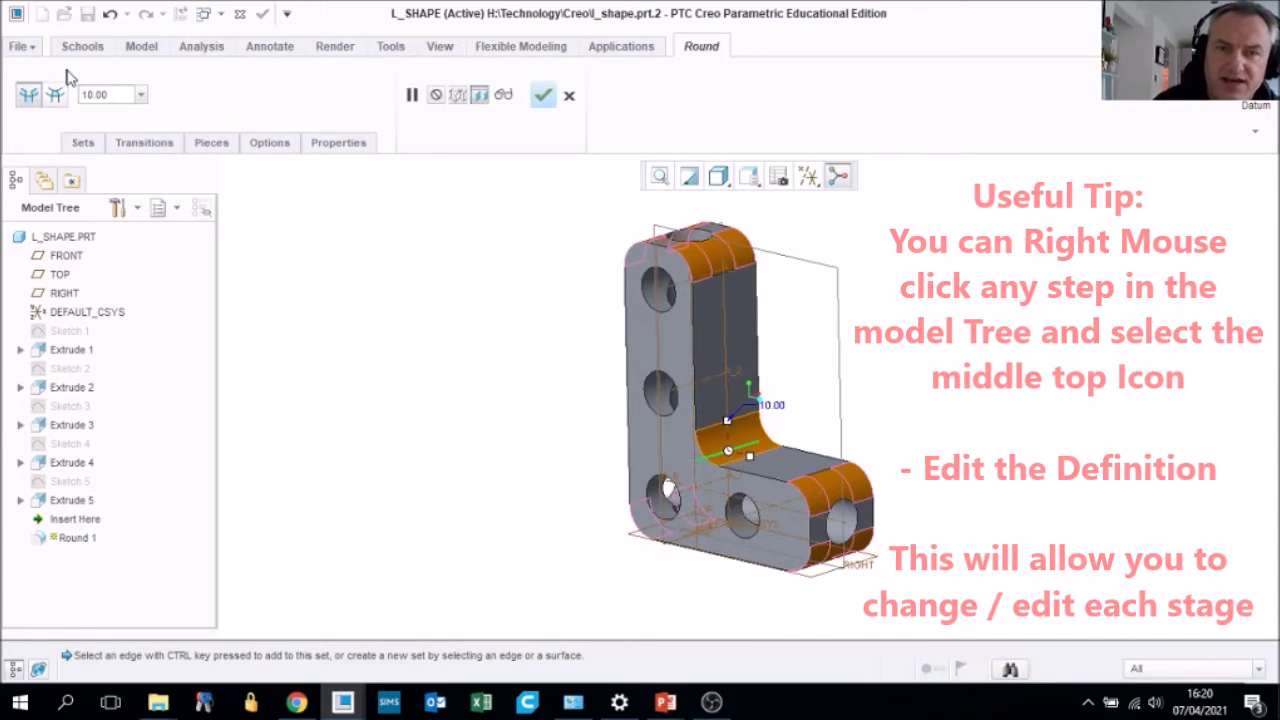
pyautogui.click(543, 94)
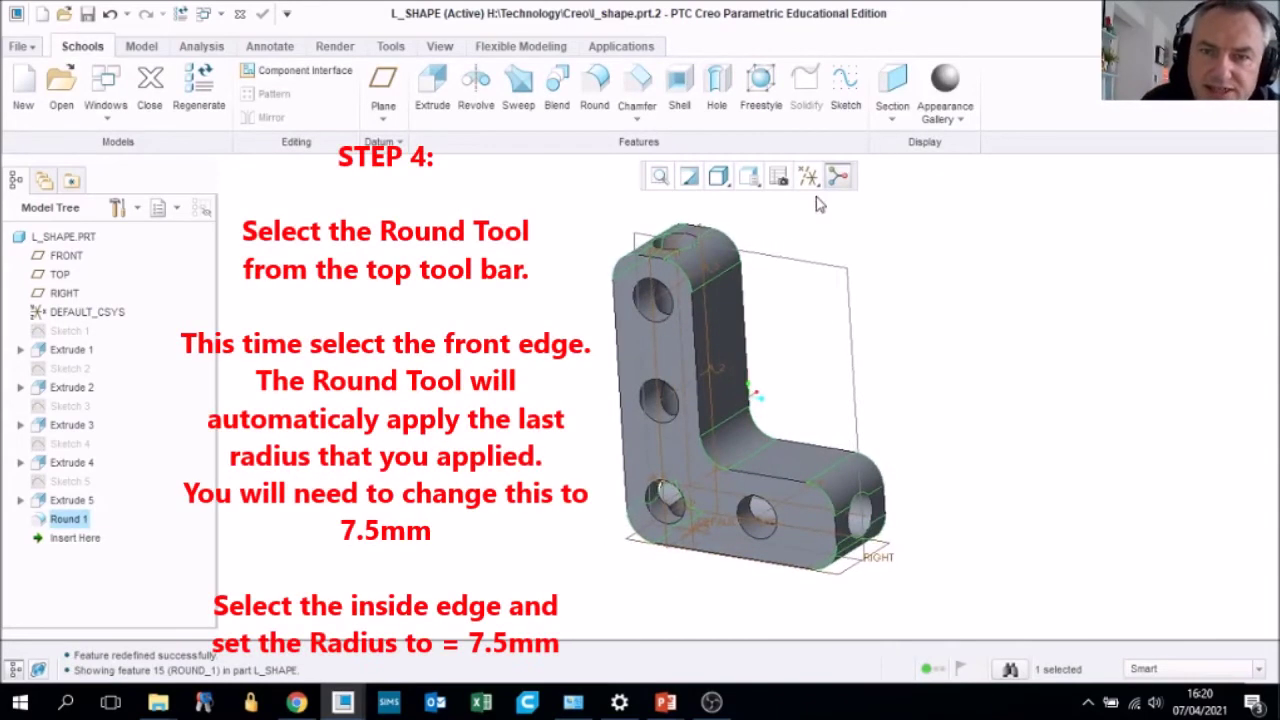
# Create a second round along the front face's outer edge with a 7.5 mm radius
pyautogui.click(596, 84)
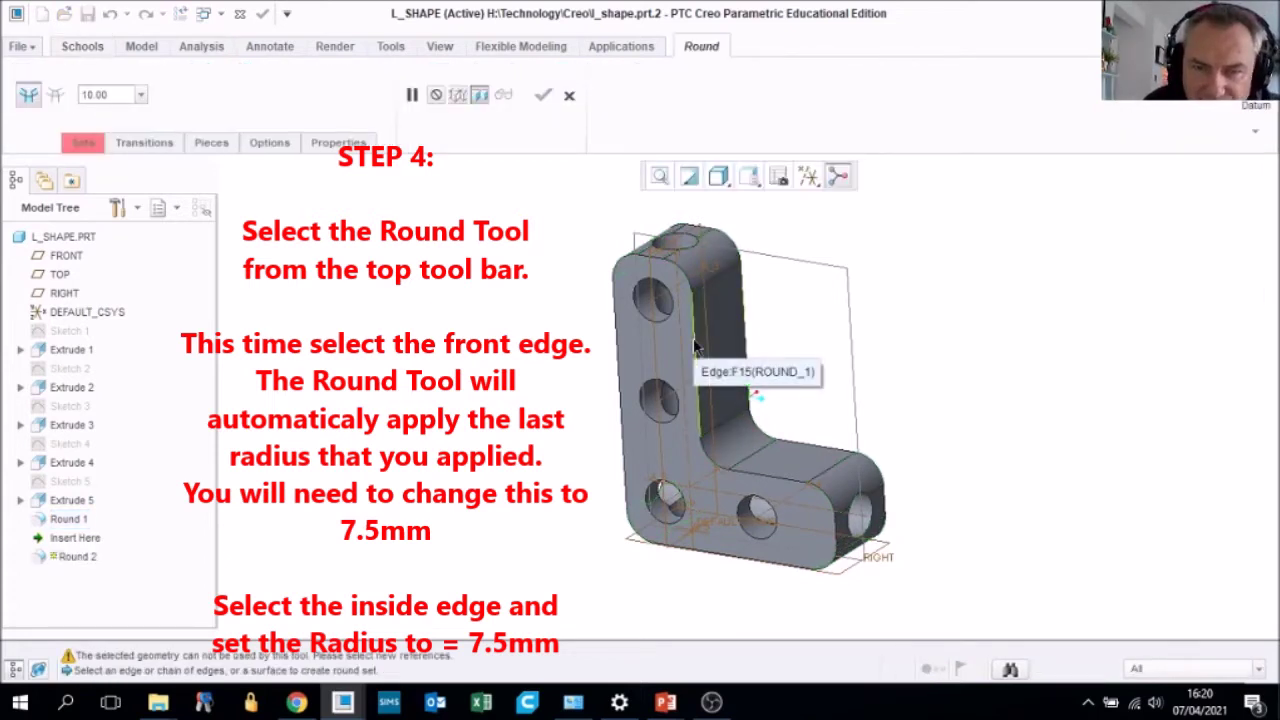
pyautogui.click(697, 347)
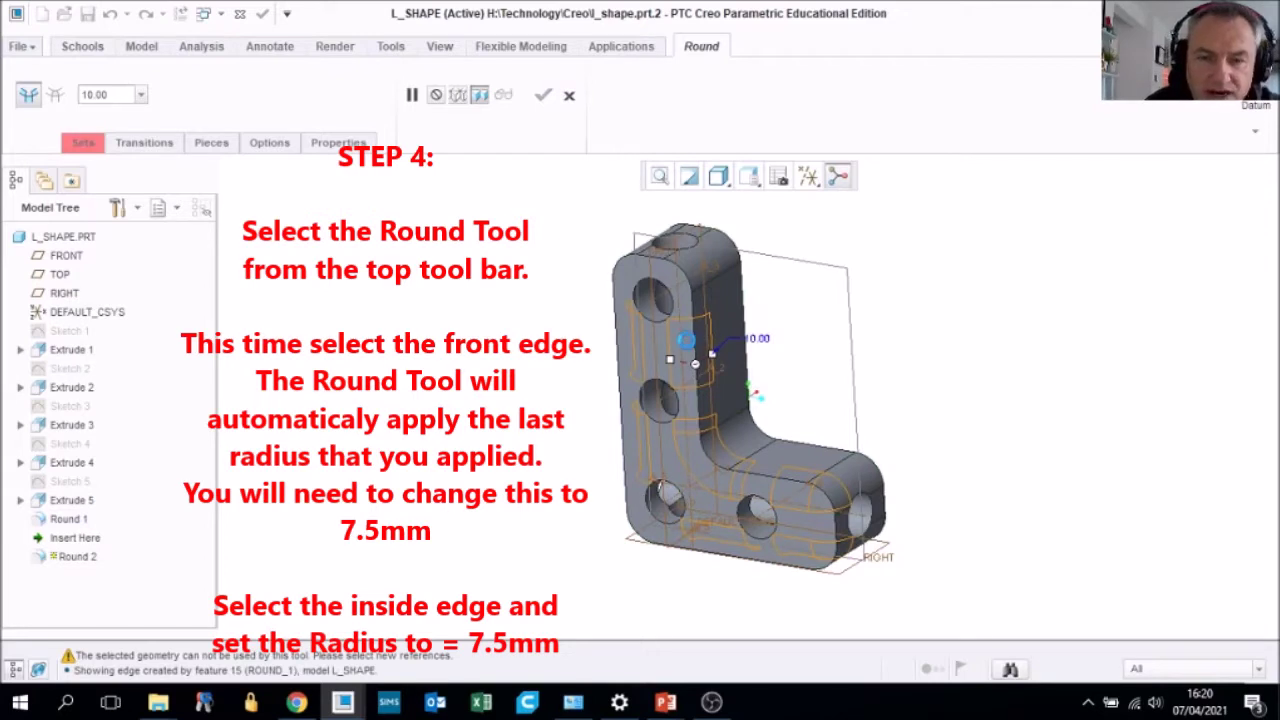
pyautogui.click(688, 346)
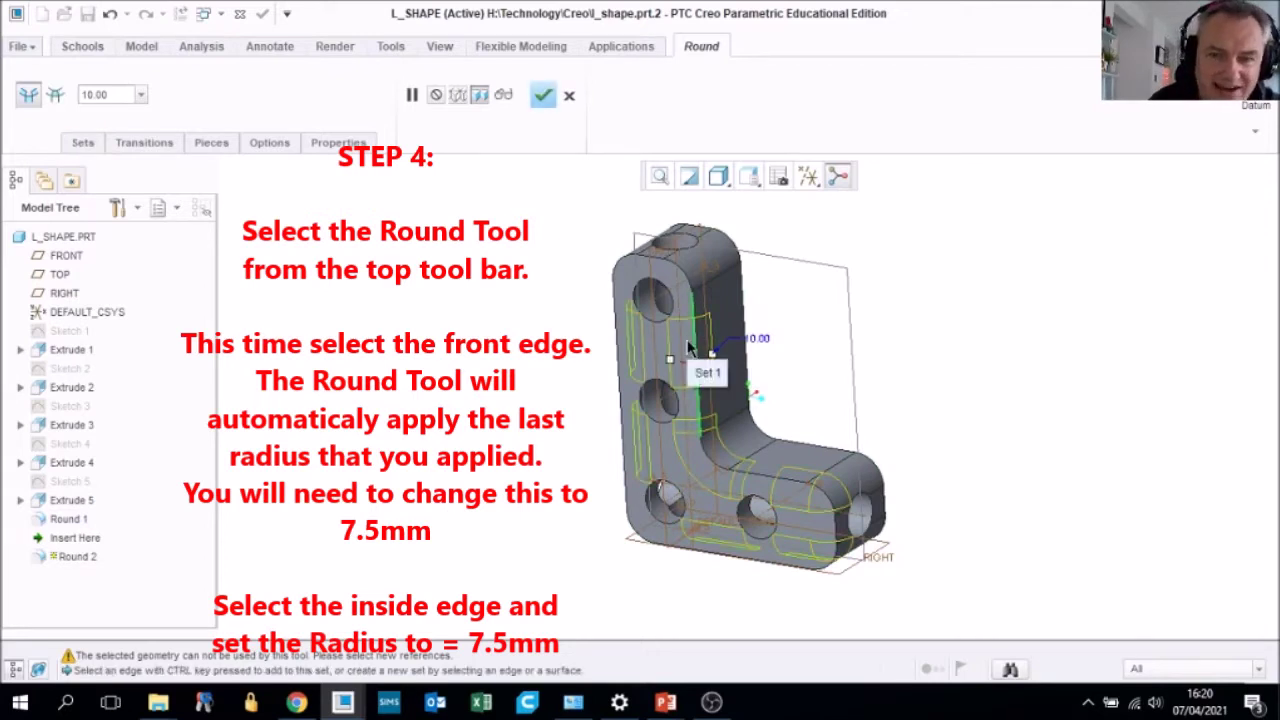
pyautogui.doubleClick(115, 93)
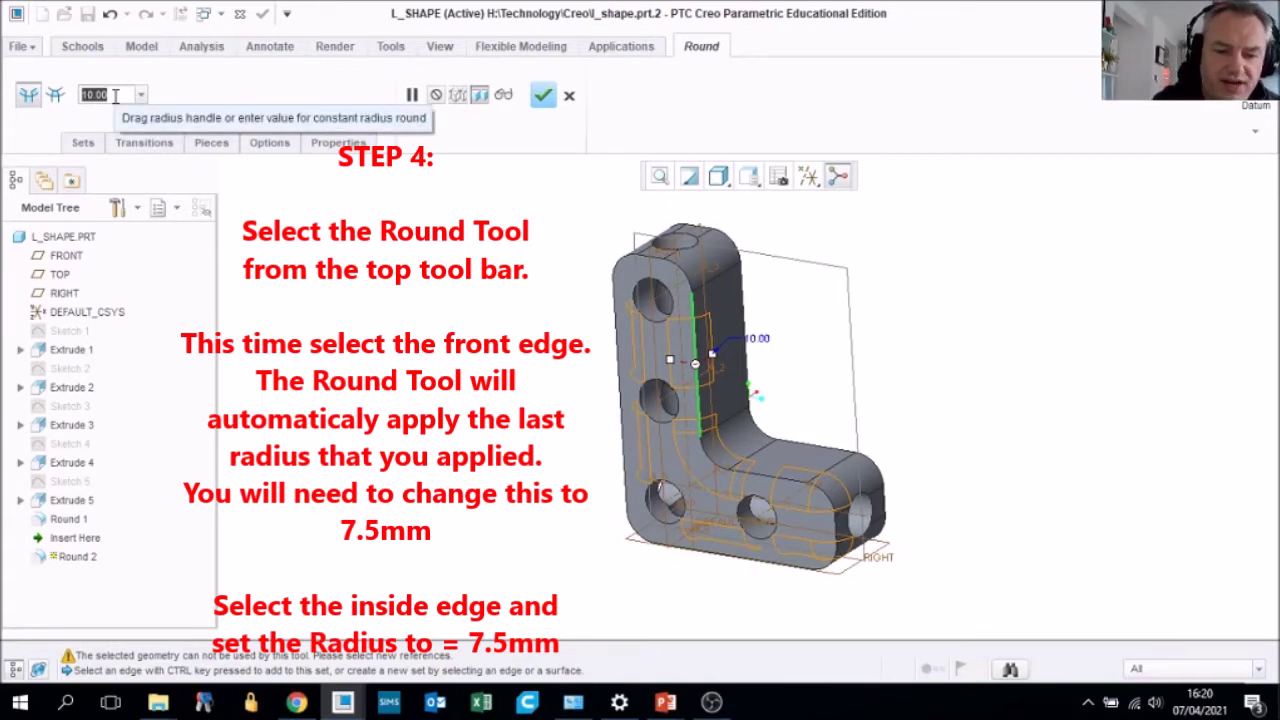
pyautogui.write('7')
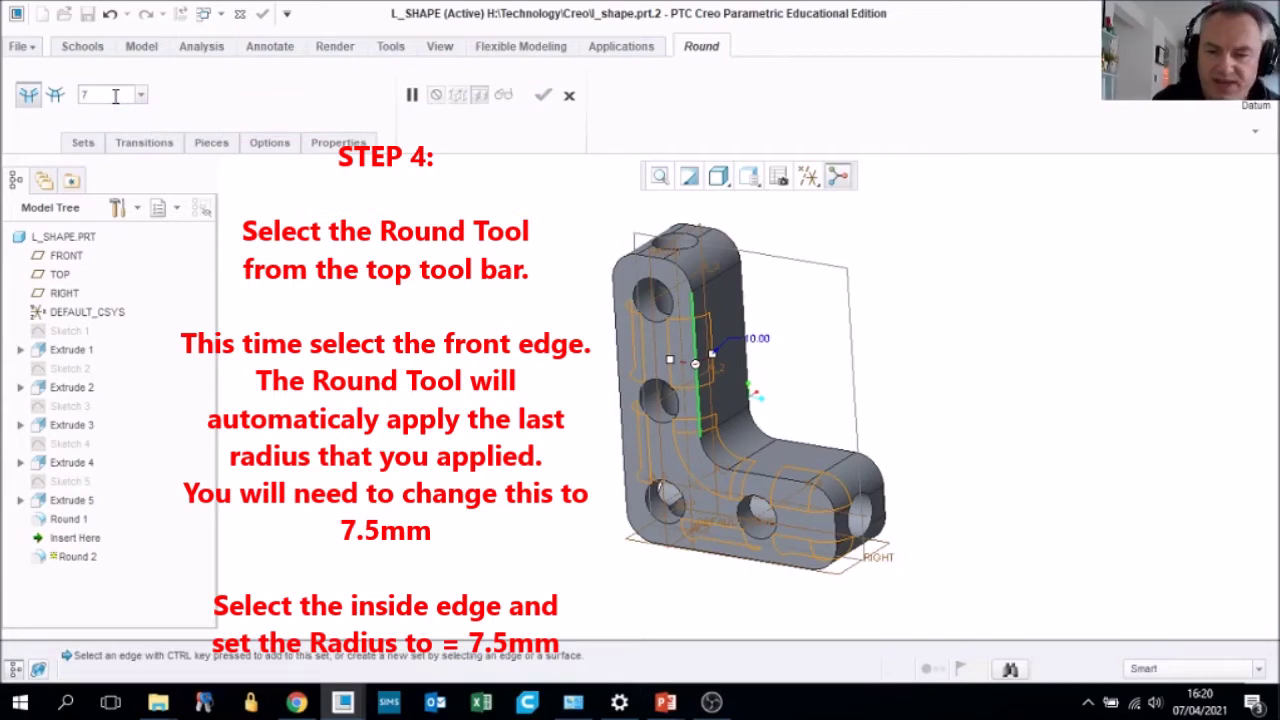
pyautogui.press('Return')
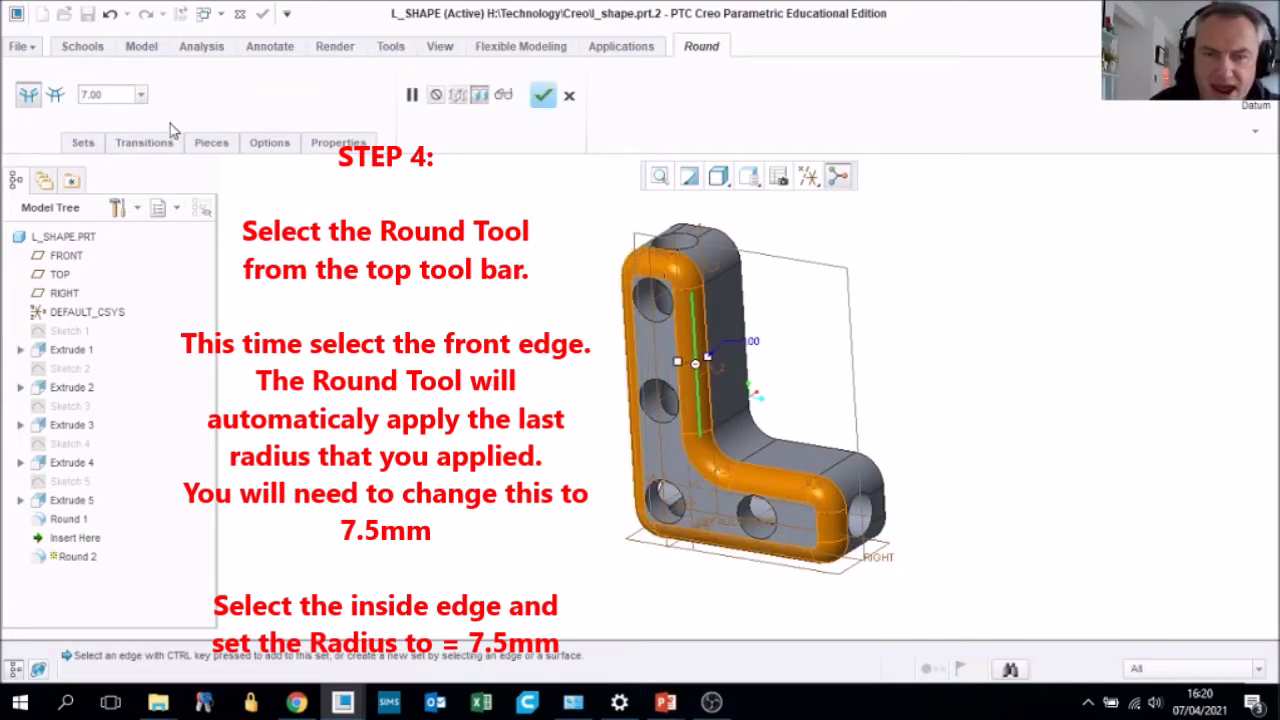
pyautogui.doubleClick(81, 95)
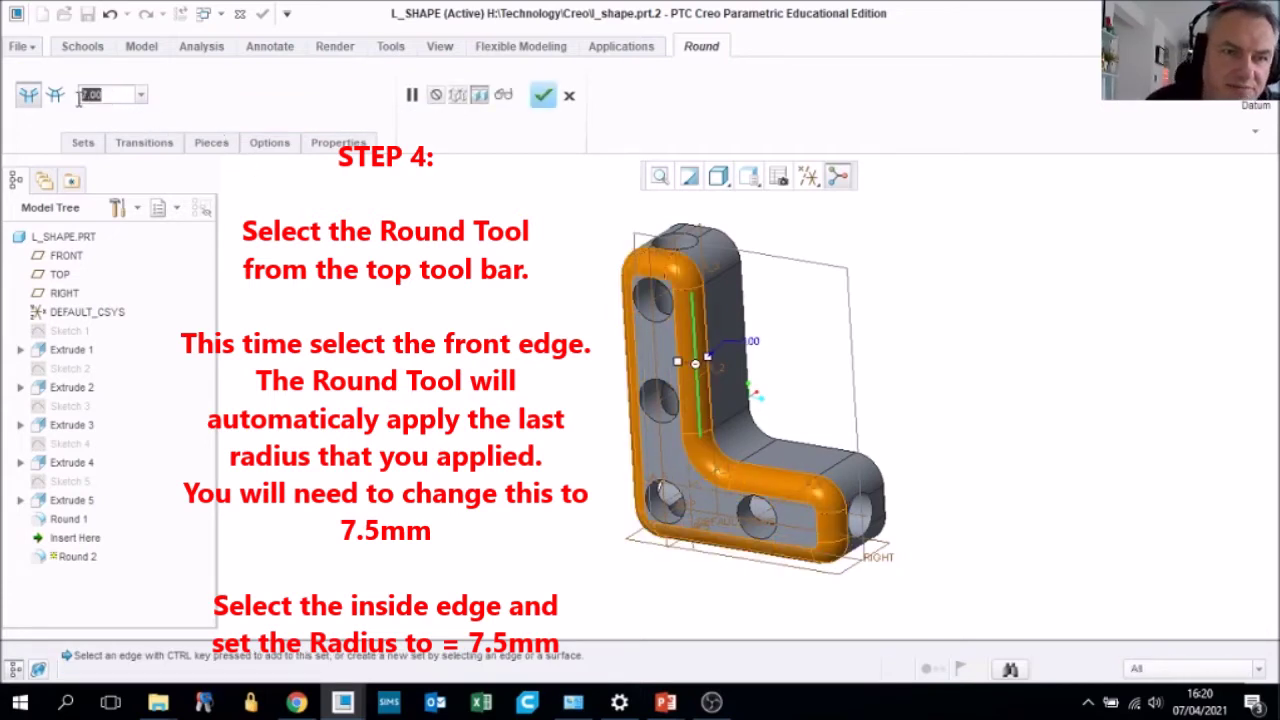
pyautogui.write('7')
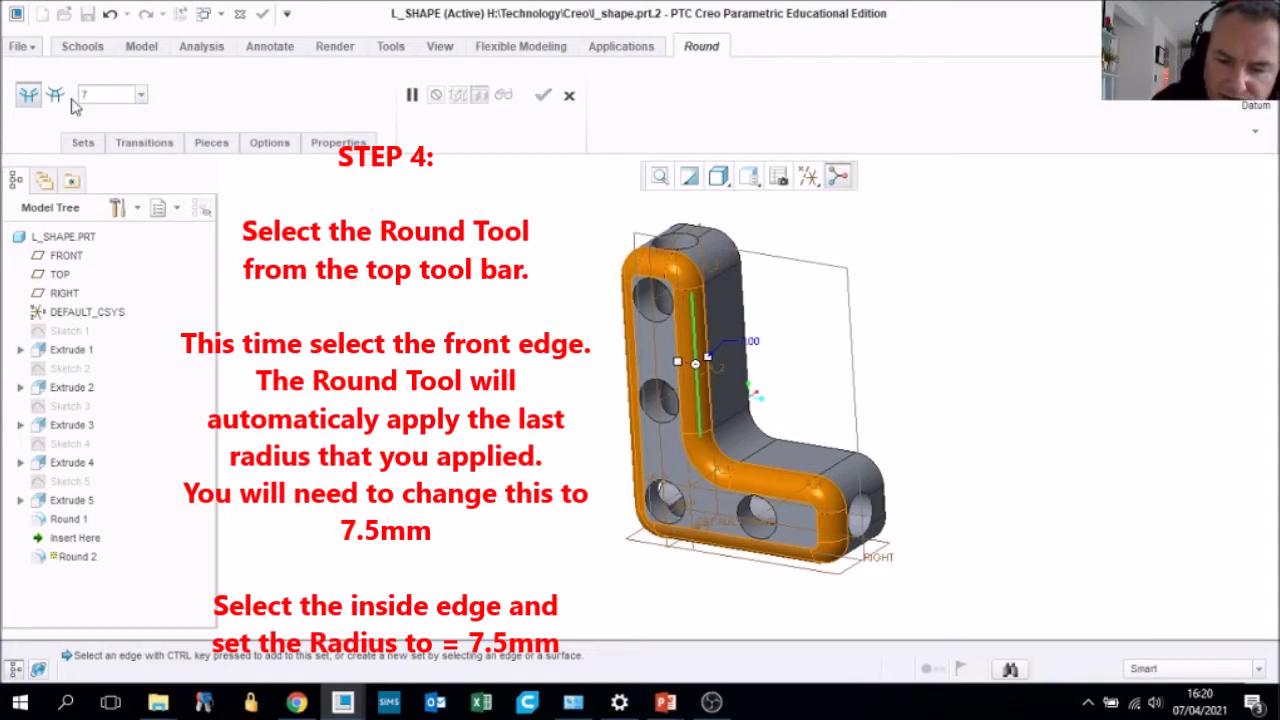
pyautogui.write('.5')
pyautogui.press('Return')
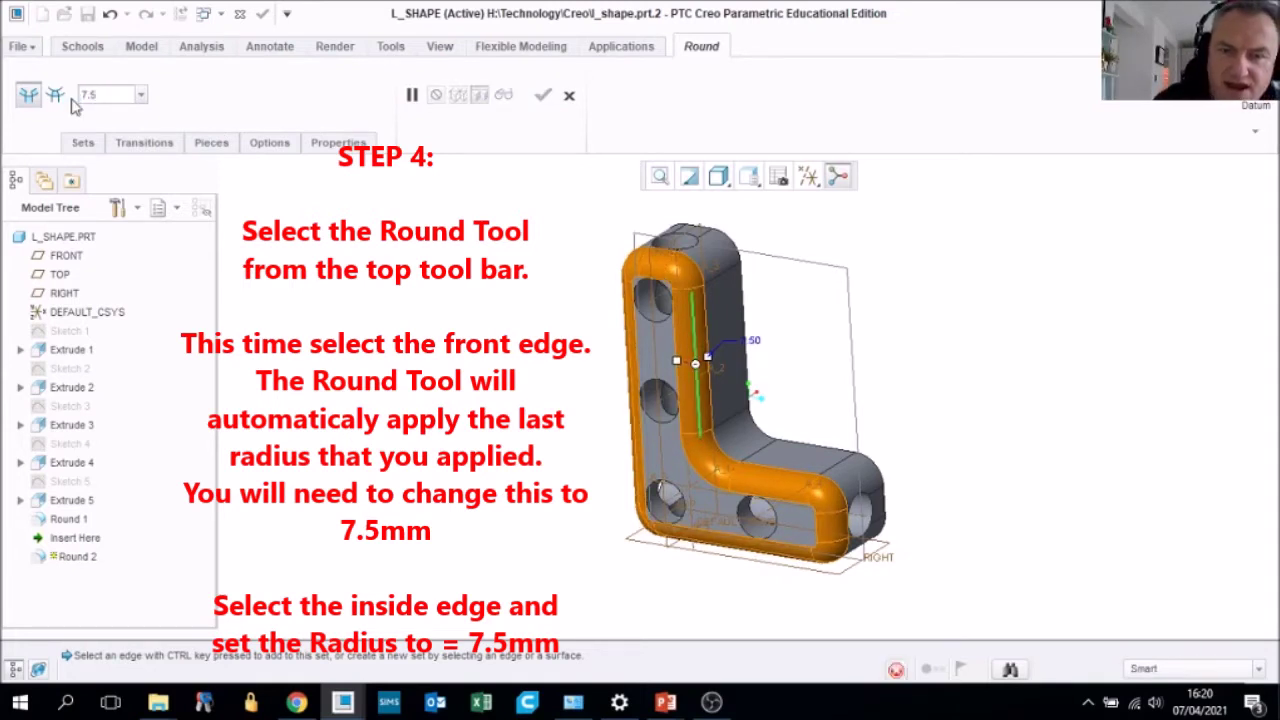
# Add the back face's outer edge to the round at 7.5 mm radius and complete the feature
pyautogui.moveTo(745, 455); pyautogui.dragTo(765, 368, button='middle')
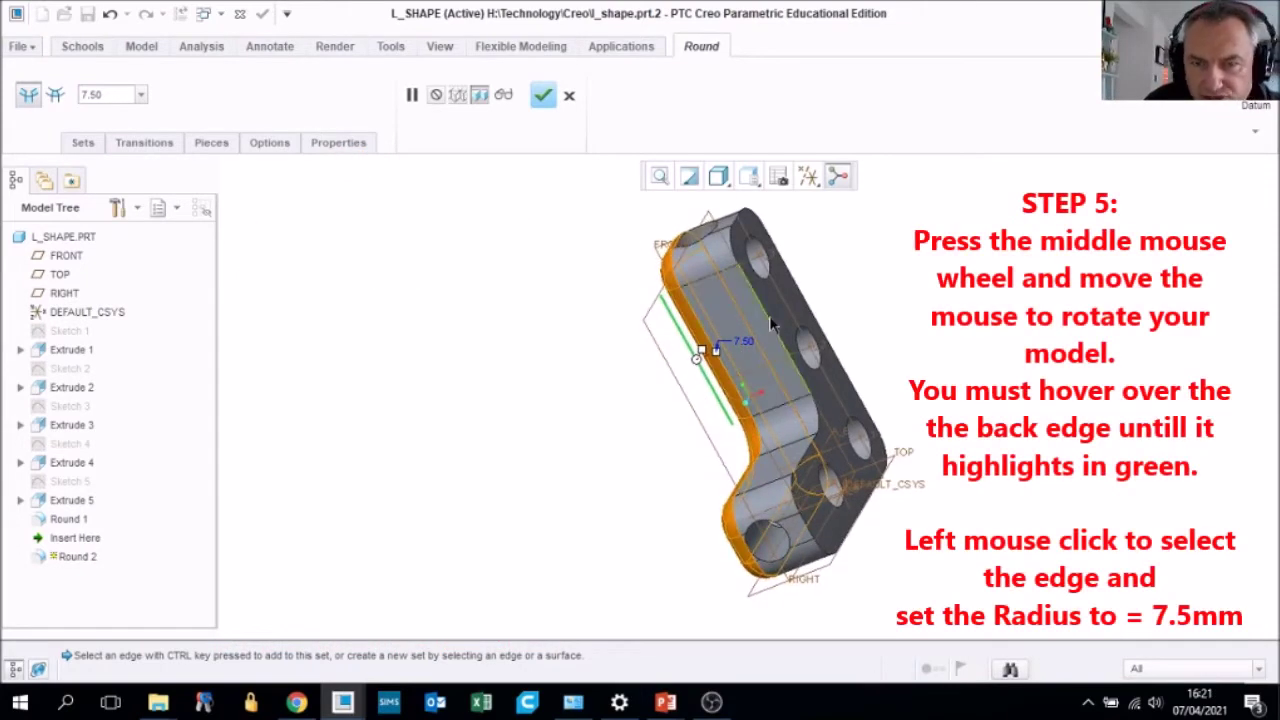
pyautogui.click(772, 323)
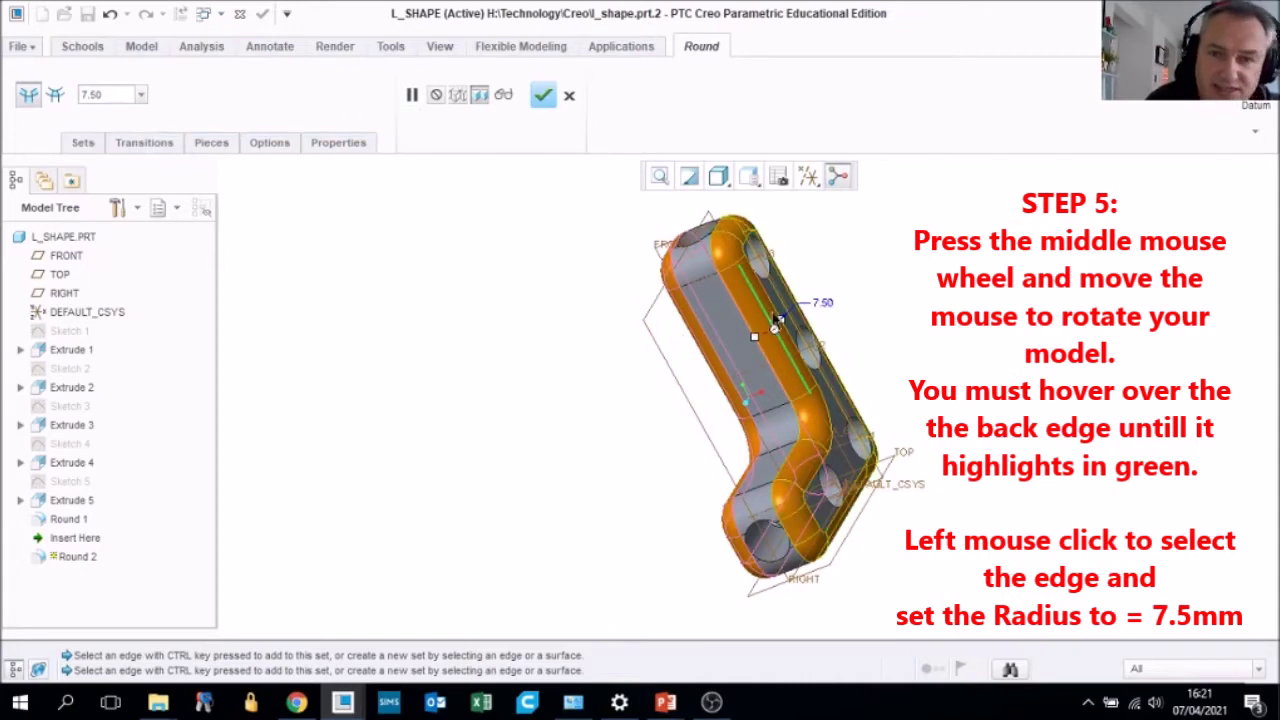
pyautogui.moveTo(845, 337); pyautogui.dragTo(612, 440, button='middle')
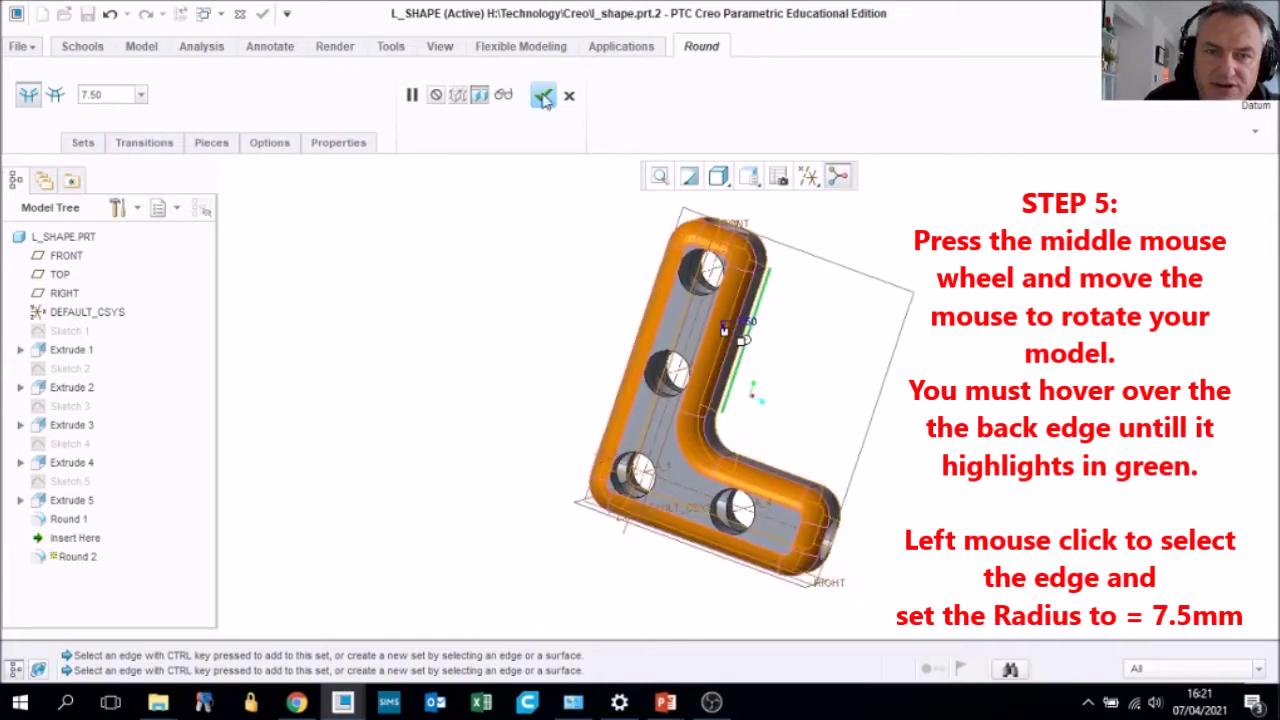
pyautogui.moveTo(722, 280); pyautogui.dragTo(694, 296, button='middle')
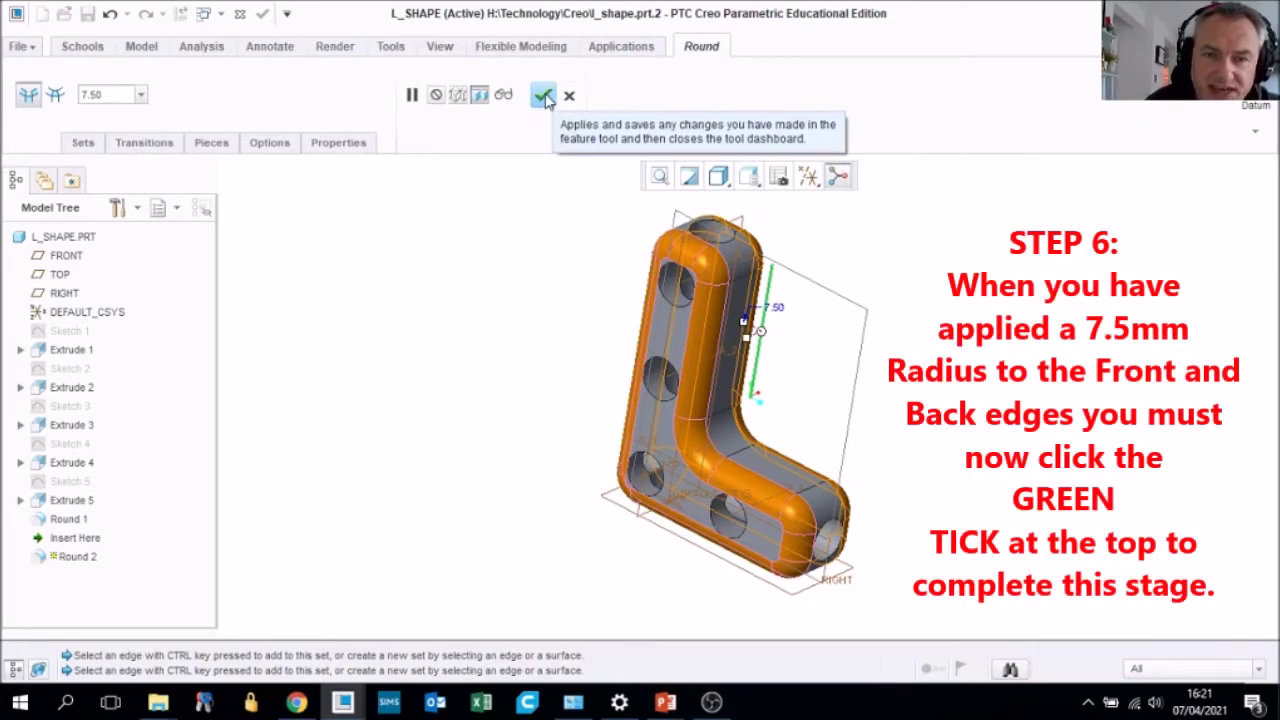
pyautogui.click(543, 96)
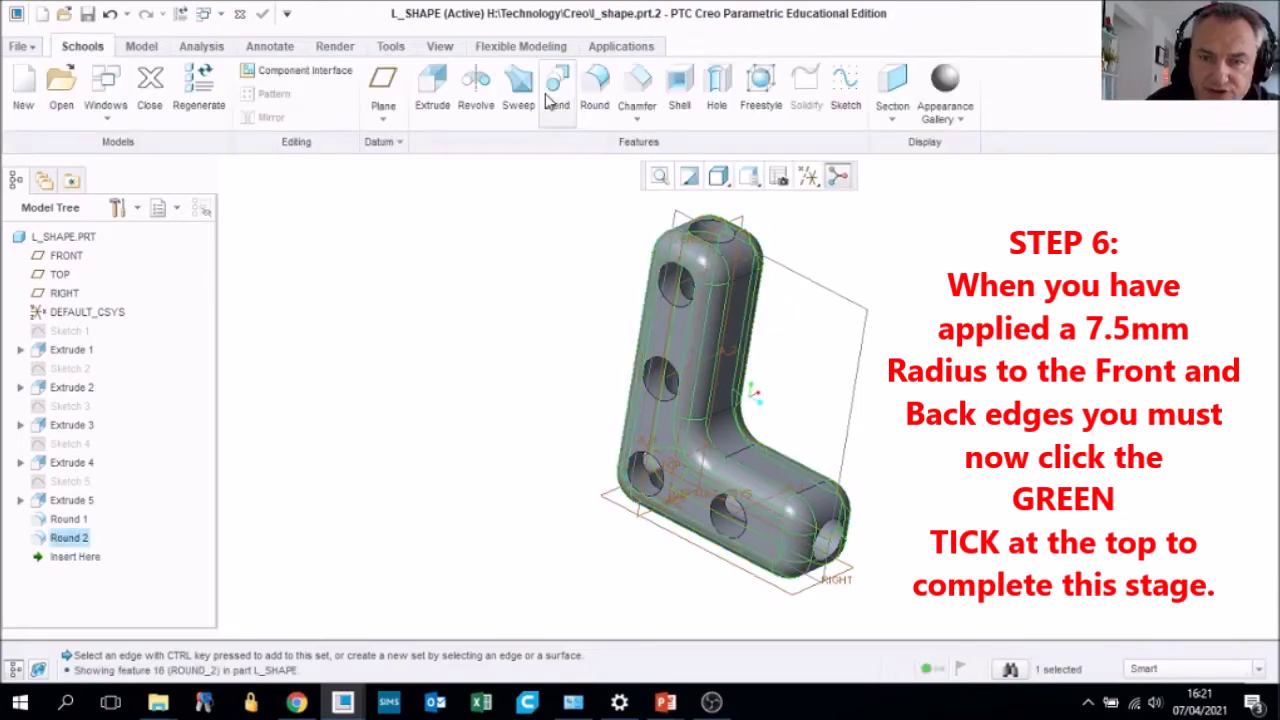
# Save the L-shaped part
pyautogui.moveTo(751, 388); pyautogui.dragTo(690, 358, button='middle')
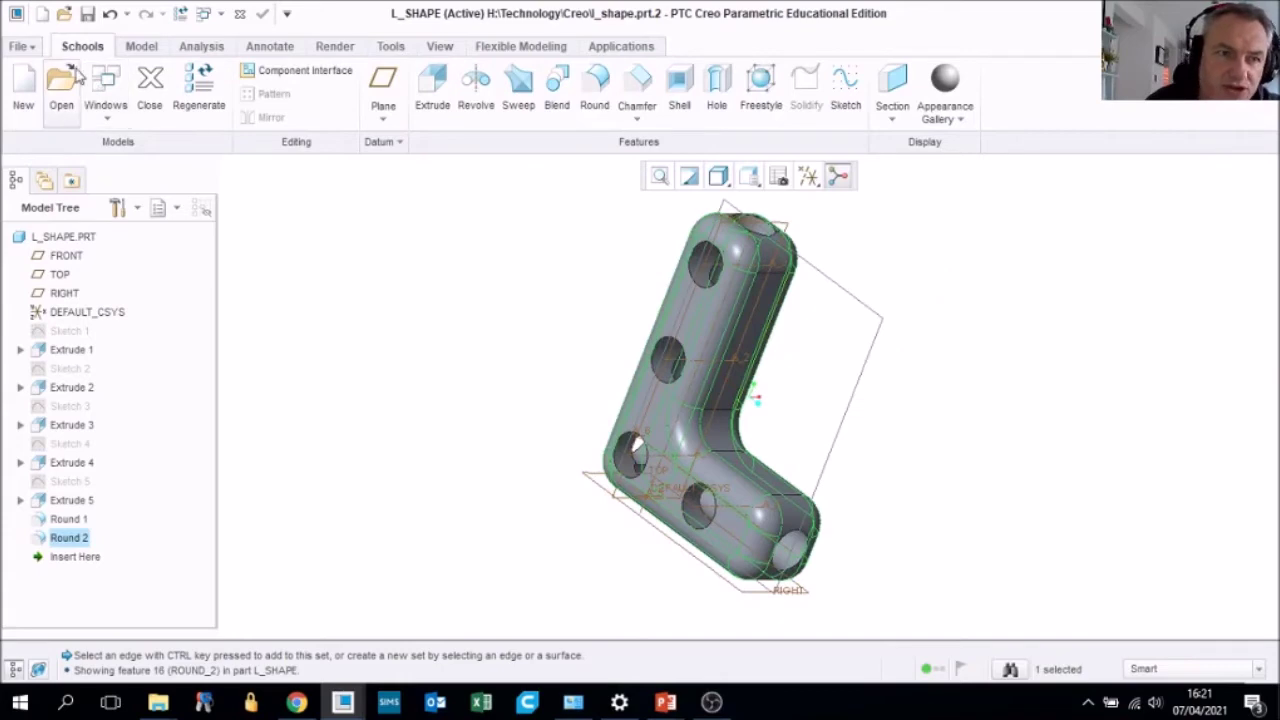
pyautogui.click(33, 48)
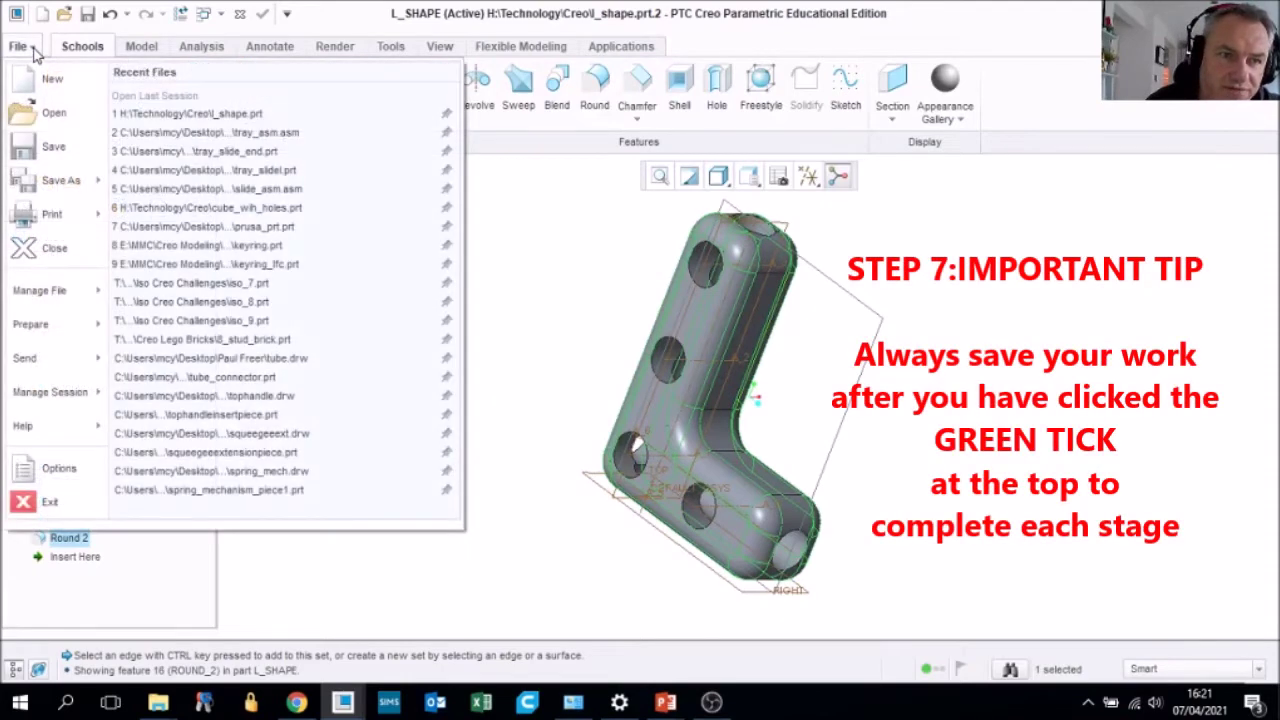
pyautogui.click(48, 153)
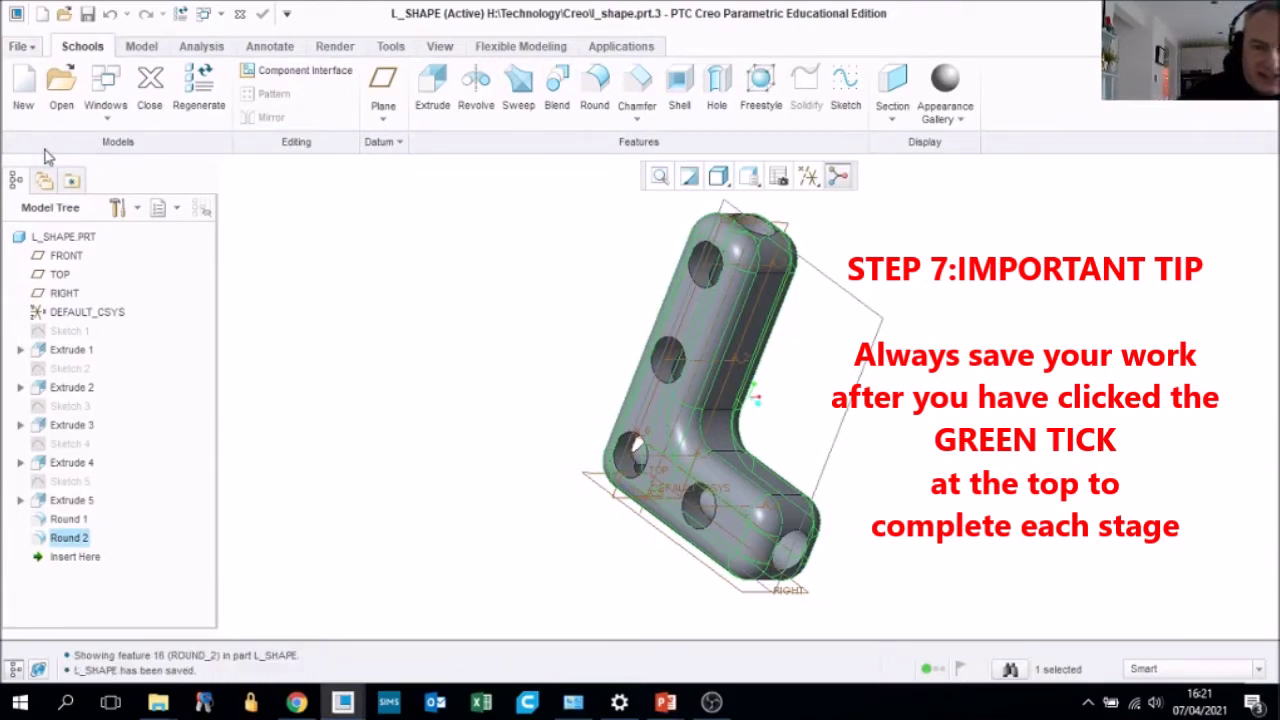
# Start a third round on the front edge of the long leg's top hole and set its radius to 2 mm
pyautogui.moveTo(714, 330); pyautogui.dragTo(745, 338, button='middle')
pyautogui.scroll(-2, 783, 286)
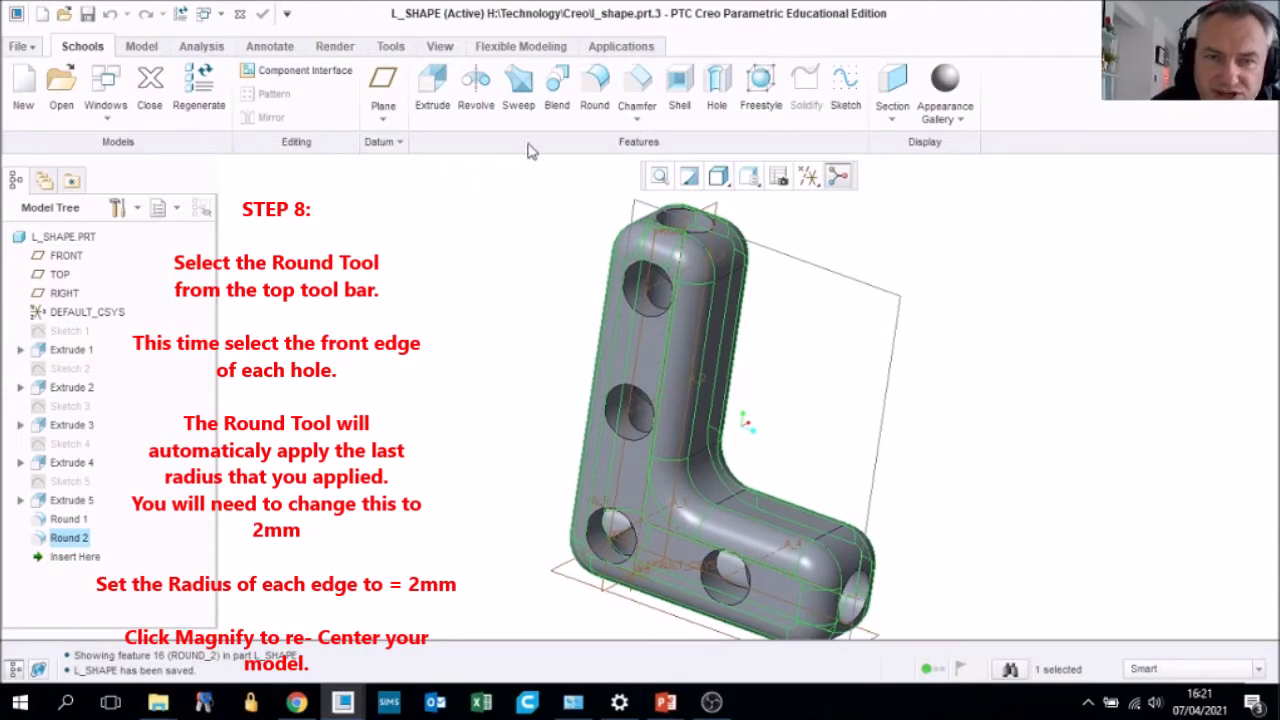
pyautogui.click(596, 86)
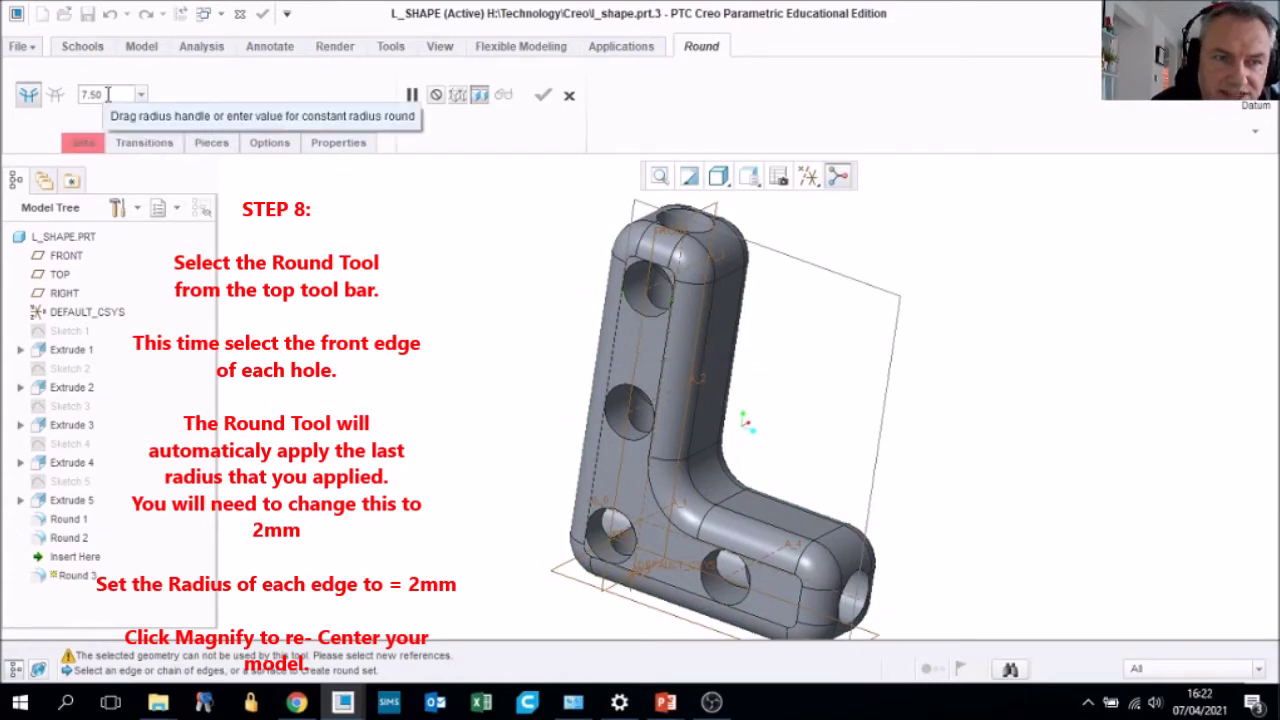
pyautogui.click(632, 311)
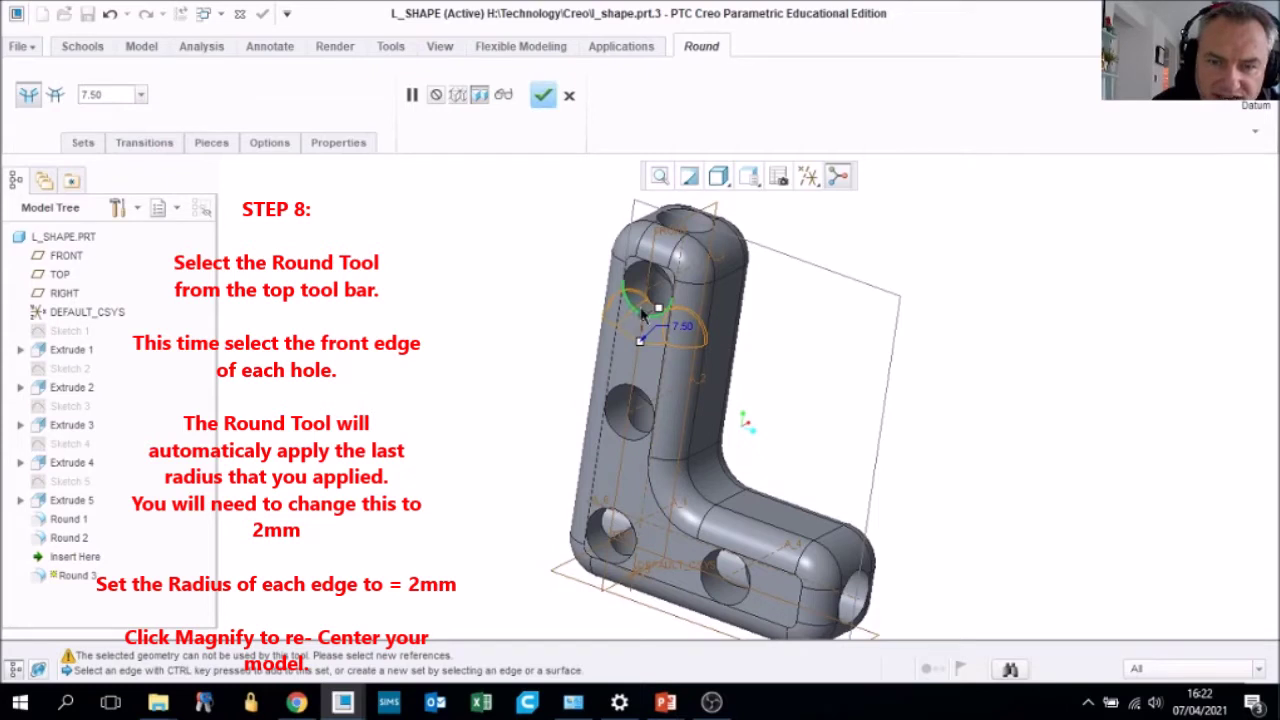
pyautogui.click(117, 97)
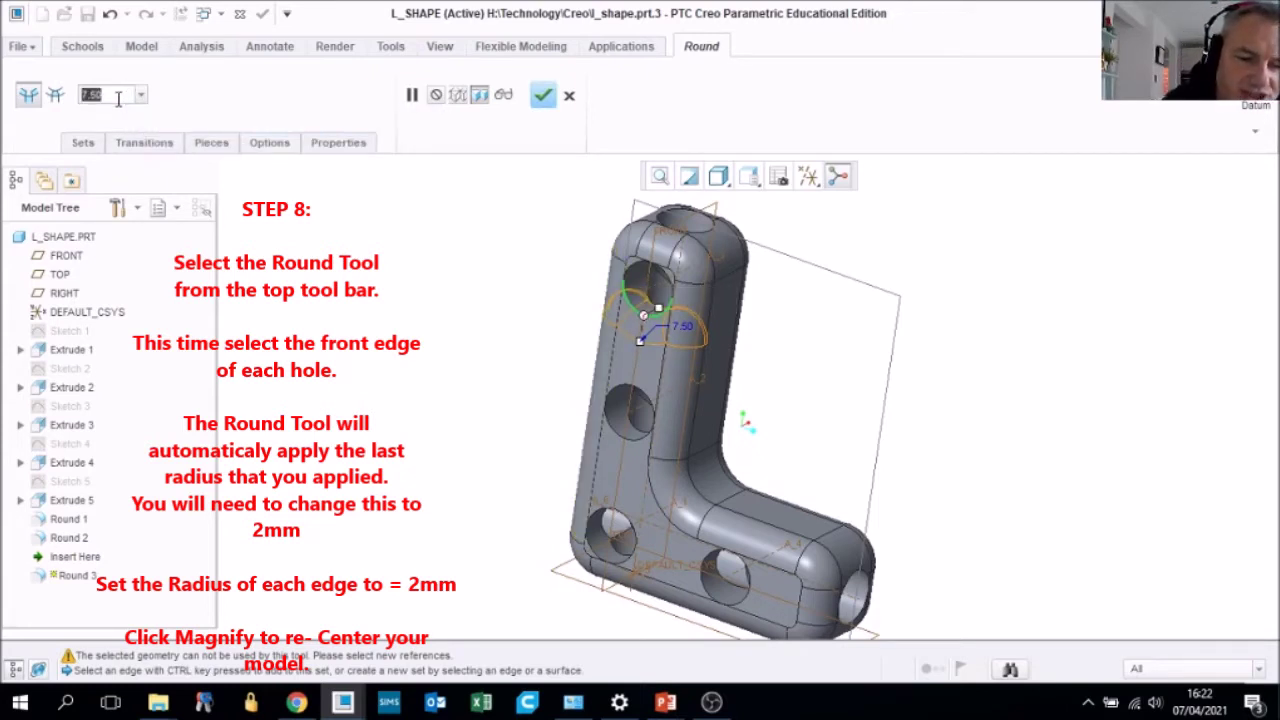
pyautogui.write('2')
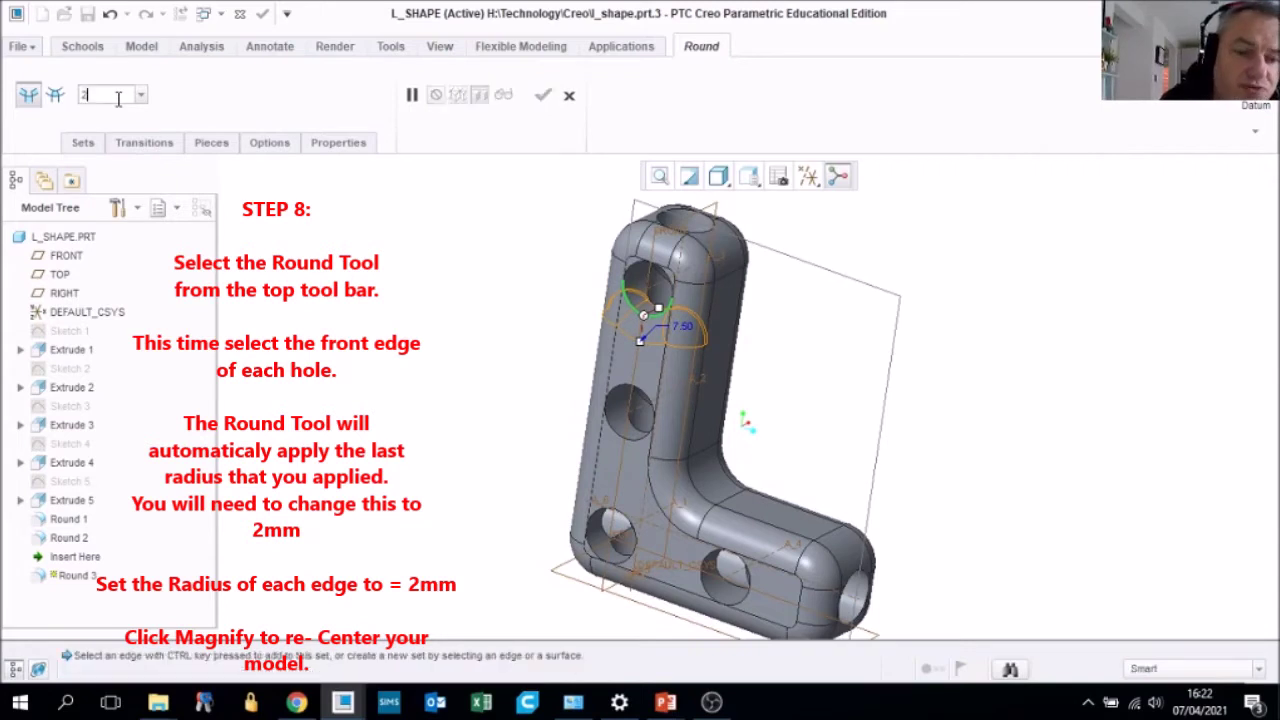
pyautogui.press('Return')
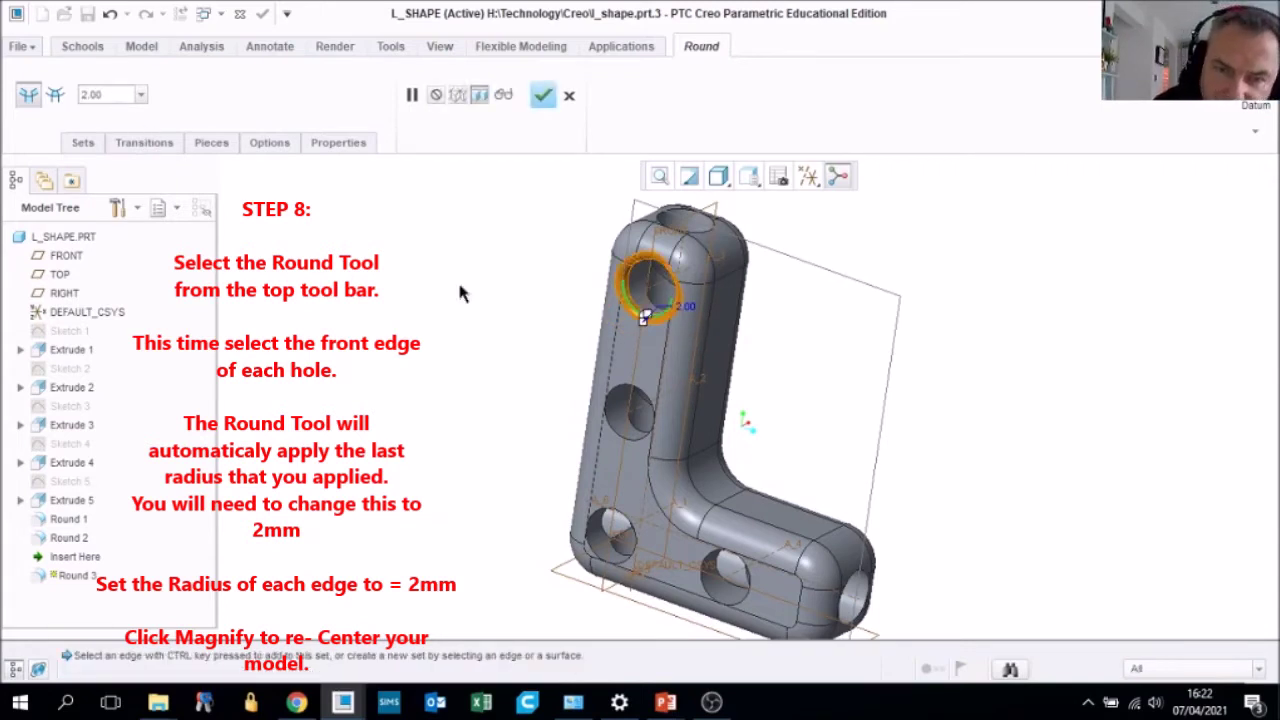
# Add the front edges of the middle, corner and short-leg holes to the round at 2 mm radius
pyautogui.click(621, 433)
pyautogui.scroll(4, 603, 562)
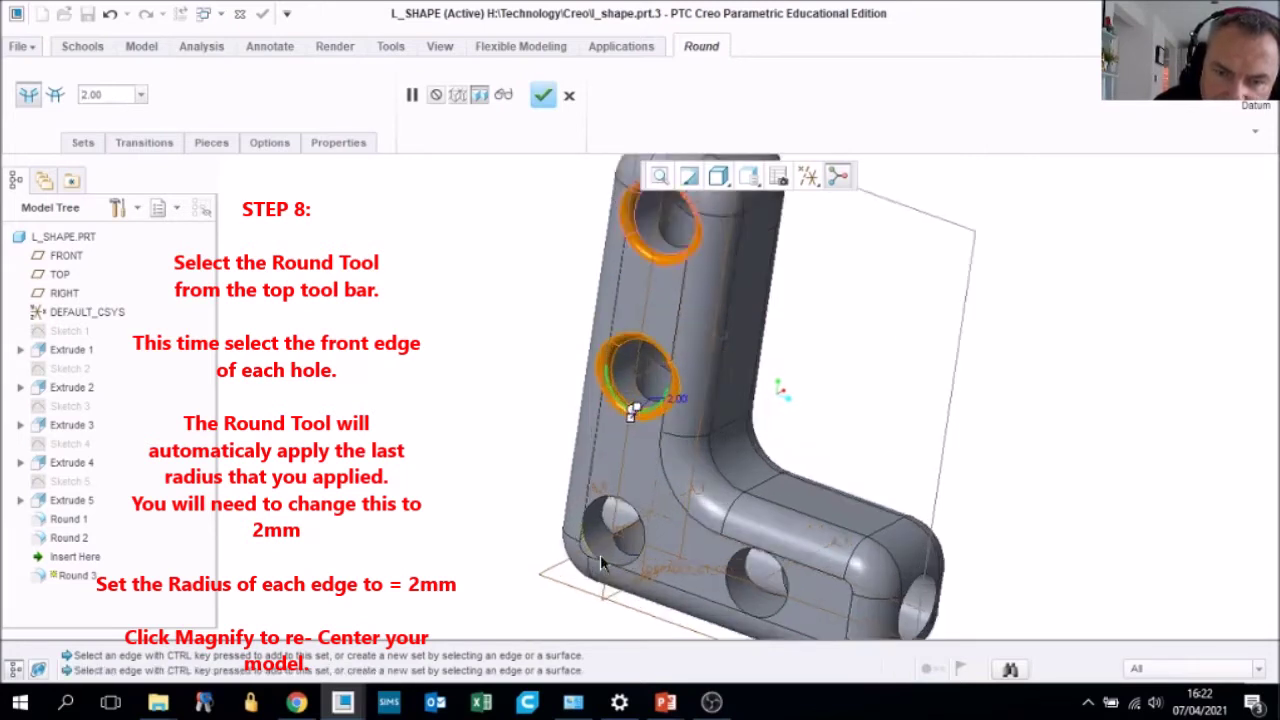
pyautogui.click(585, 545)
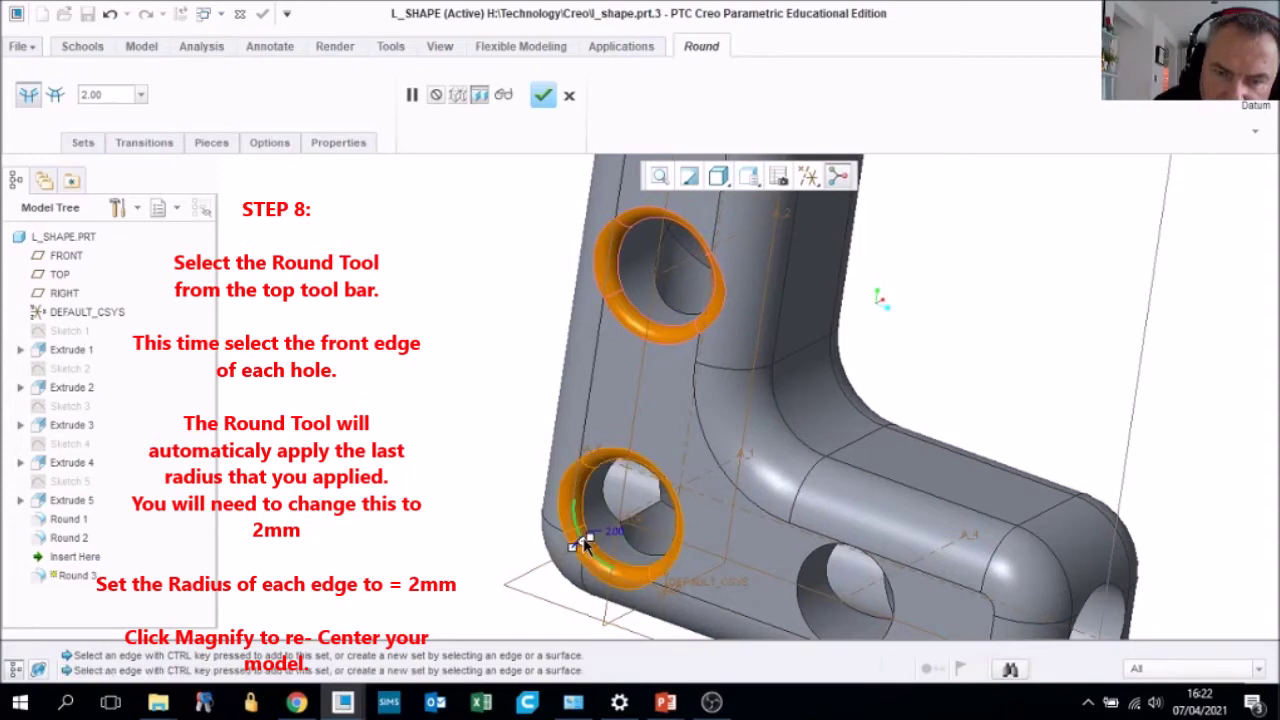
pyautogui.click(805, 580)
# Add the edge of the hole in the short leg's end face to the round at 2 mm radius
pyautogui.scroll(-3, 1045, 585)
pyautogui.moveTo(1062, 595); pyautogui.dragTo(885, 570, button='middle')
pyautogui.scroll(4, 818, 570)
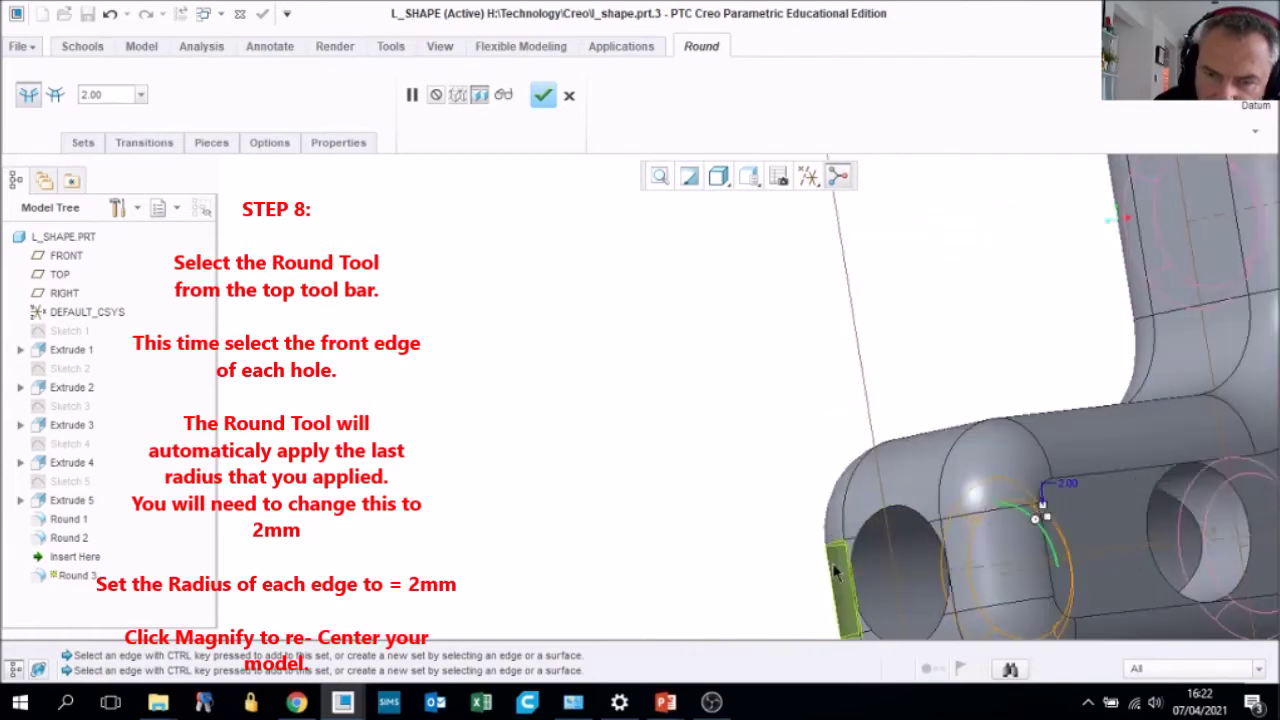
pyautogui.click(870, 528)
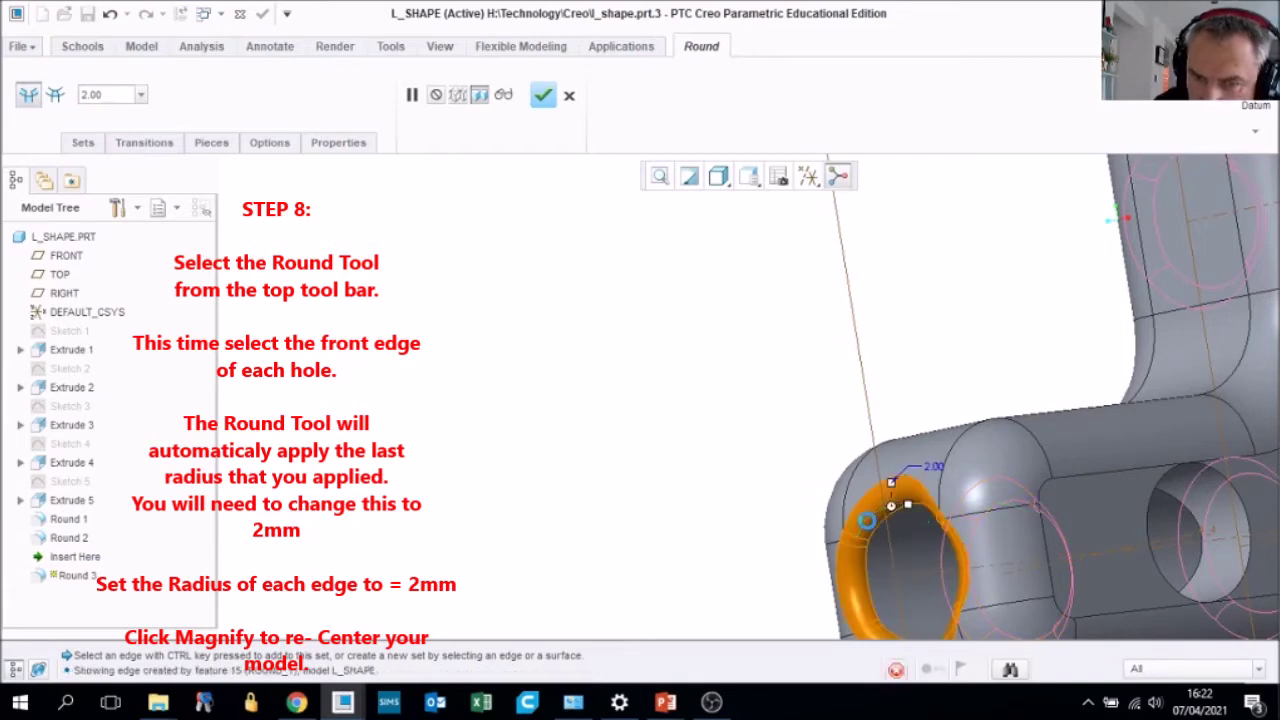
# Add the back-face edges of the short-leg hole and the corner hole to the round at 2 mm radius
pyautogui.moveTo(1186, 562); pyautogui.dragTo(1097, 546, button='middle')
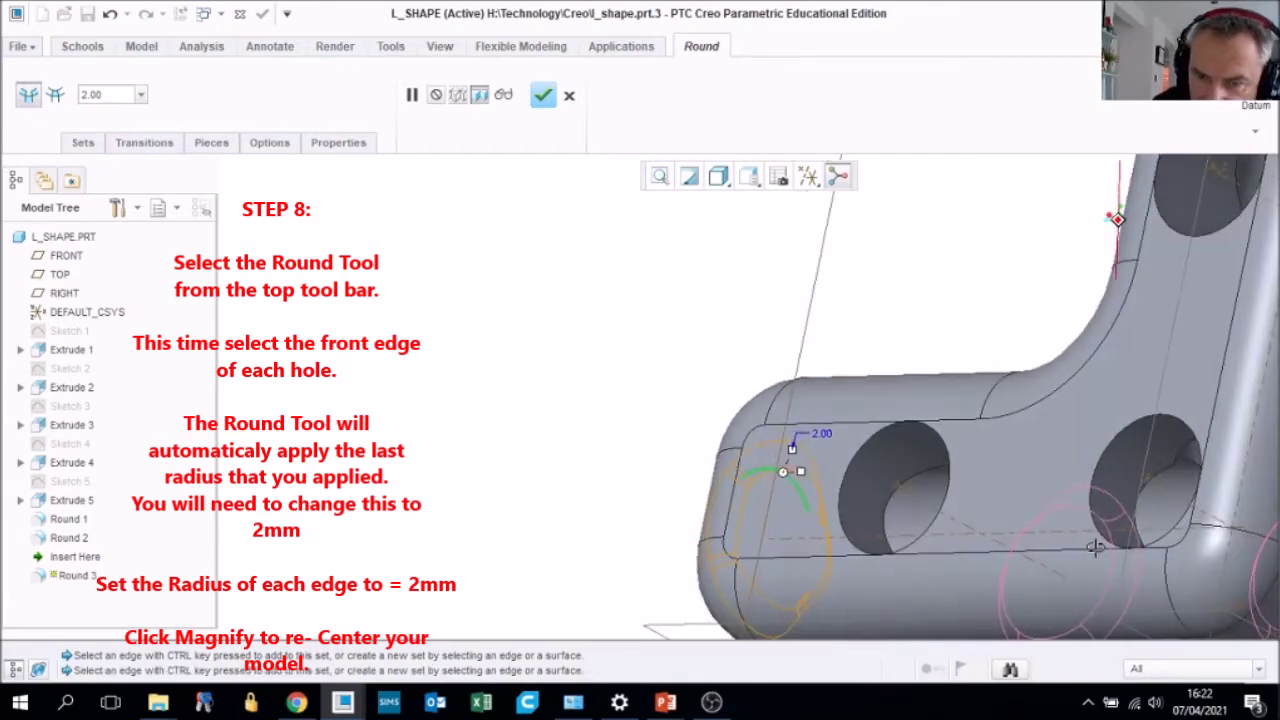
pyautogui.scroll(-3, 931, 471)
pyautogui.scroll(-2, 816, 432)
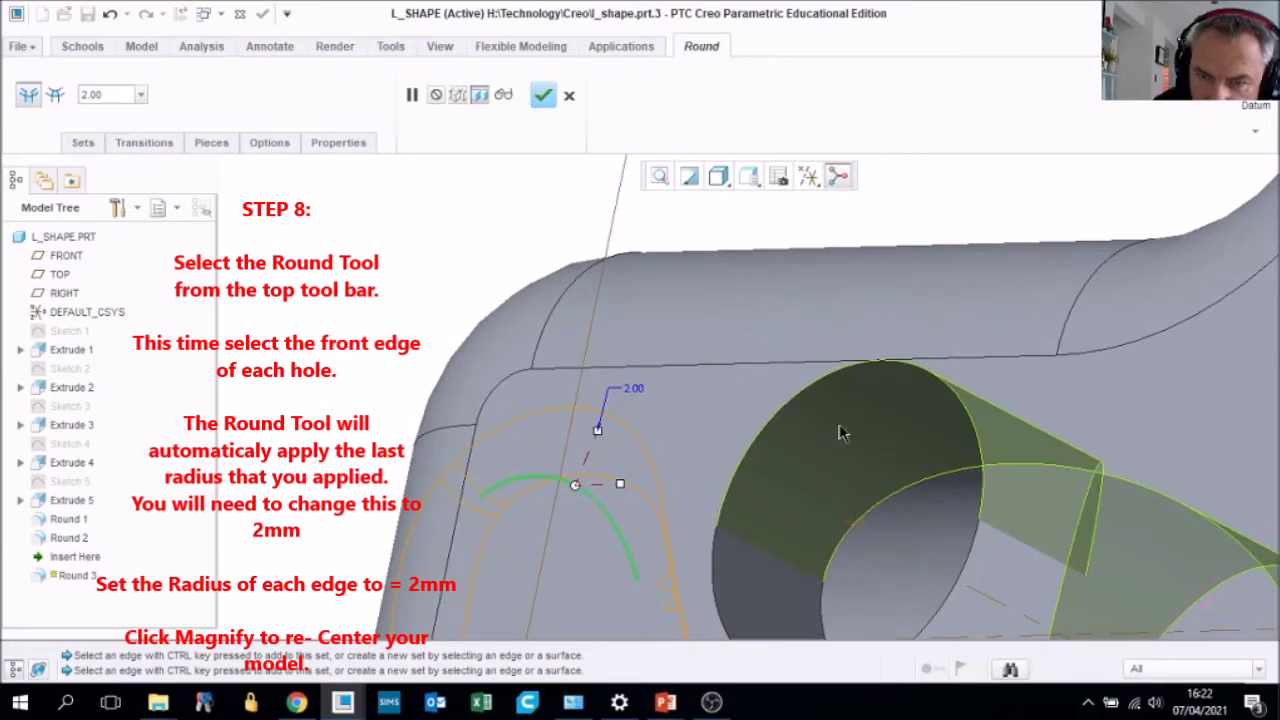
pyautogui.click(779, 416)
pyautogui.scroll(5, 1005, 508)
pyautogui.scroll(1, 1005, 506)
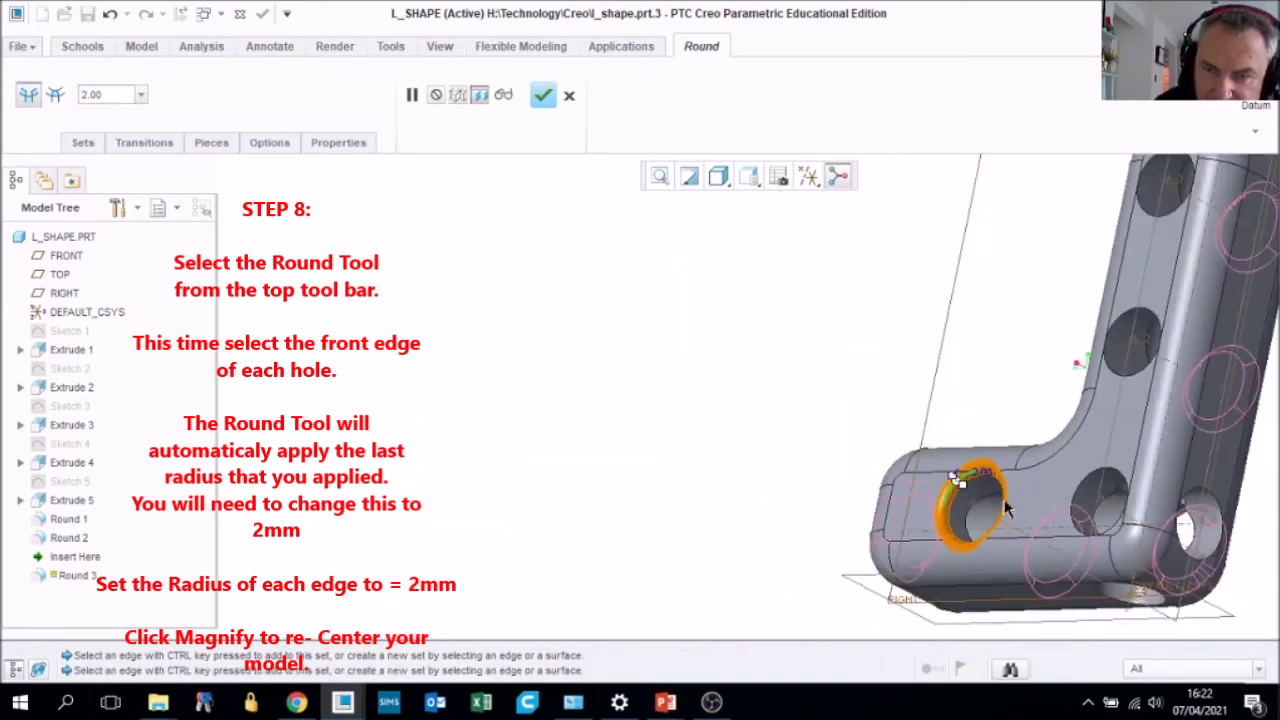
pyautogui.scroll(-5, 1138, 492)
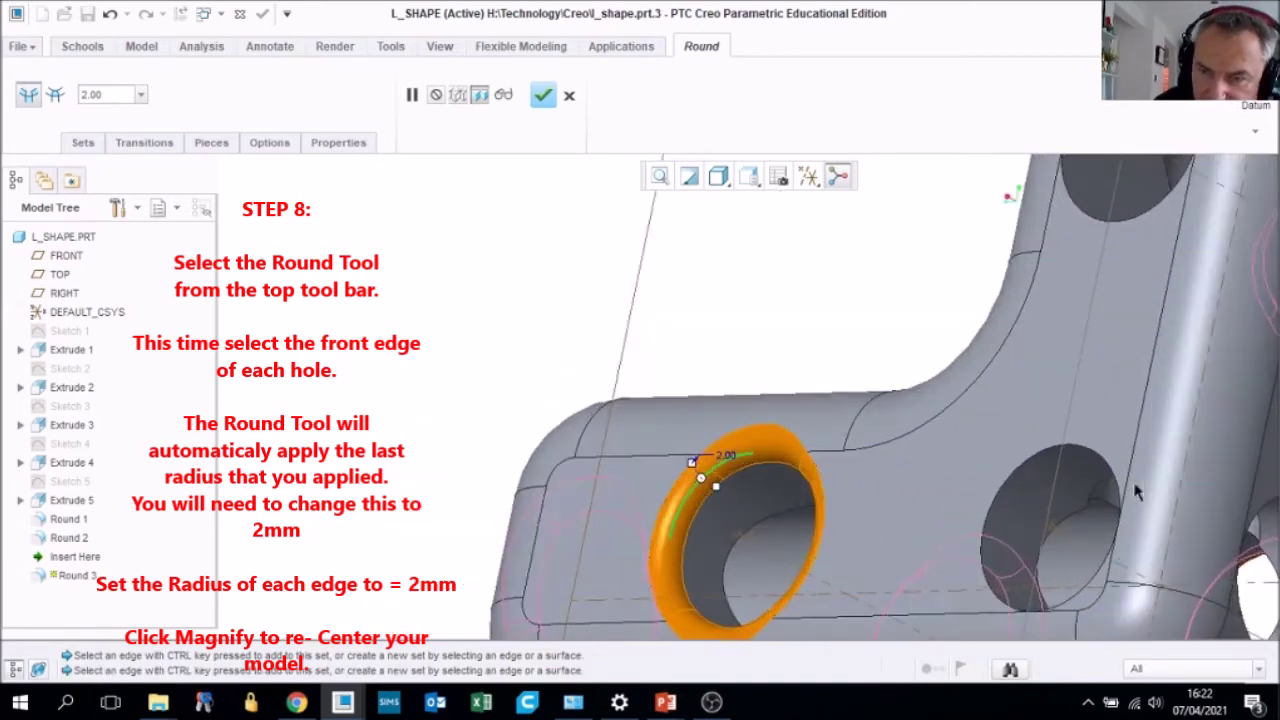
pyautogui.click(1011, 475)
# Add the back-face edges of the long leg's middle and top holes to the round at 2 mm radius
pyautogui.scroll(4, 1124, 351)
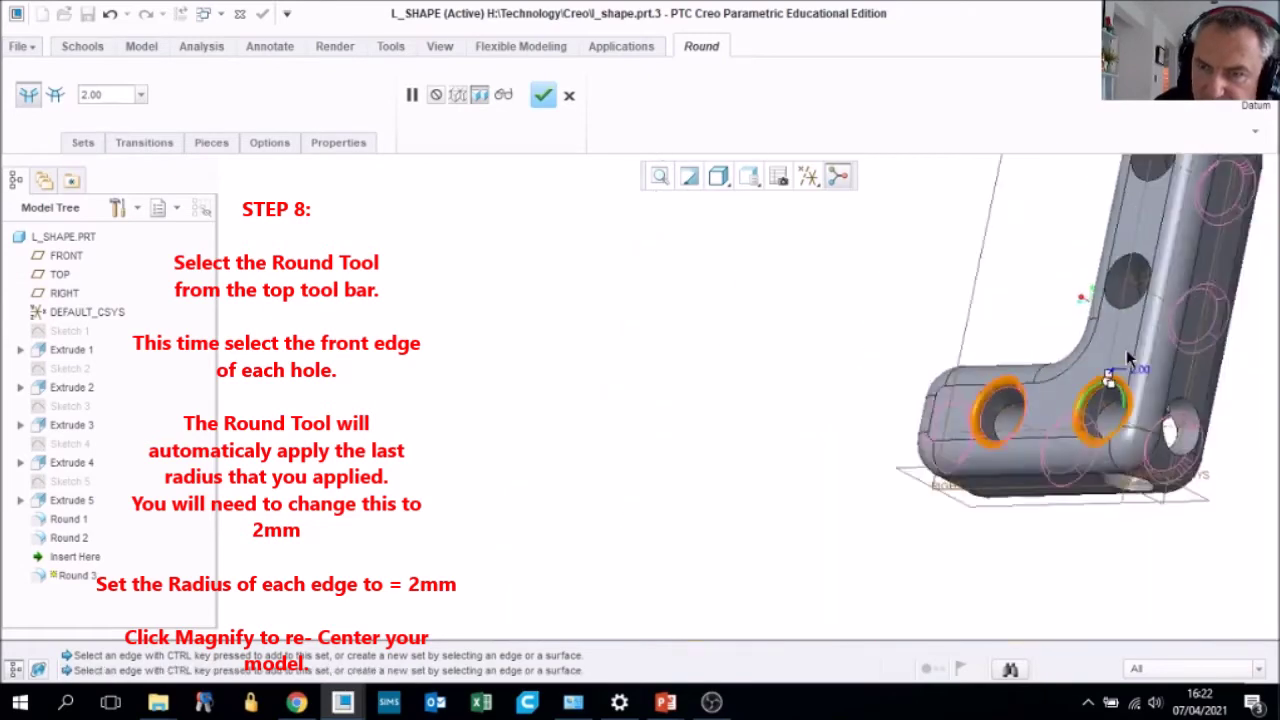
pyautogui.moveTo(1127, 352); pyautogui.dragTo(1155, 257, button='middle')
pyautogui.scroll(-5, 1155, 262)
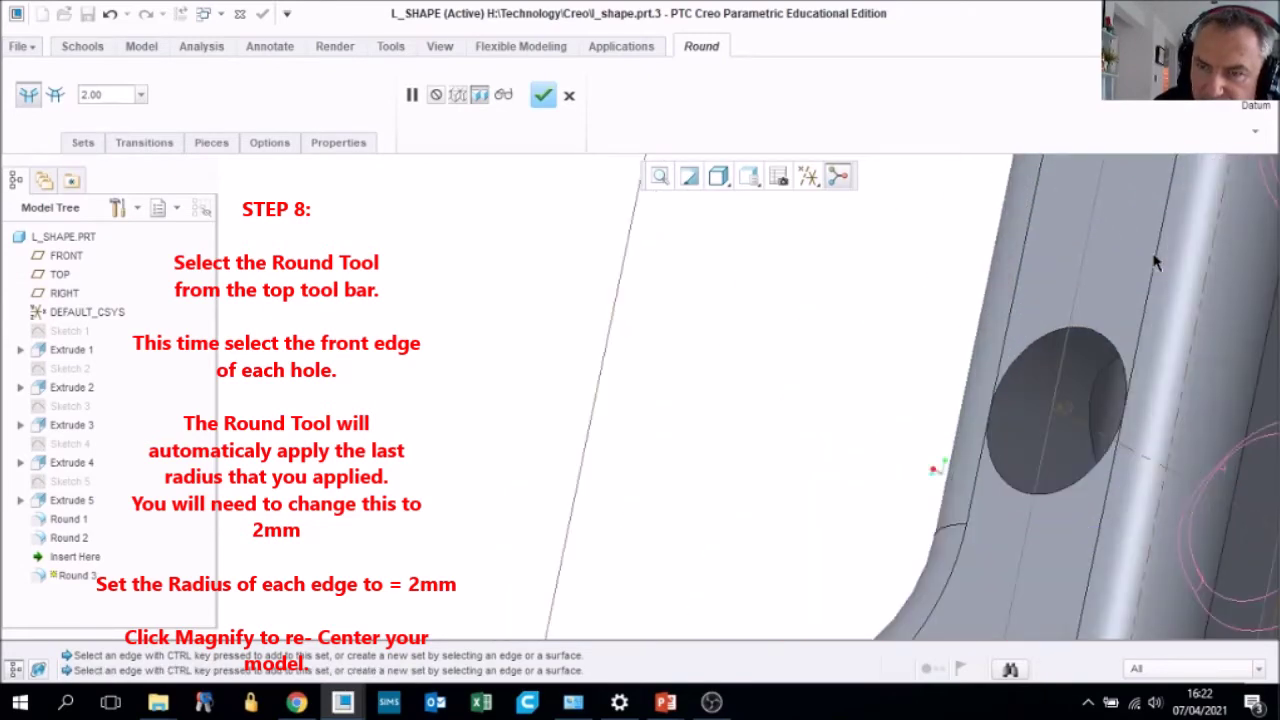
pyautogui.click(1027, 358)
pyautogui.scroll(5, 1130, 330)
pyautogui.scroll(-5, 1141, 272)
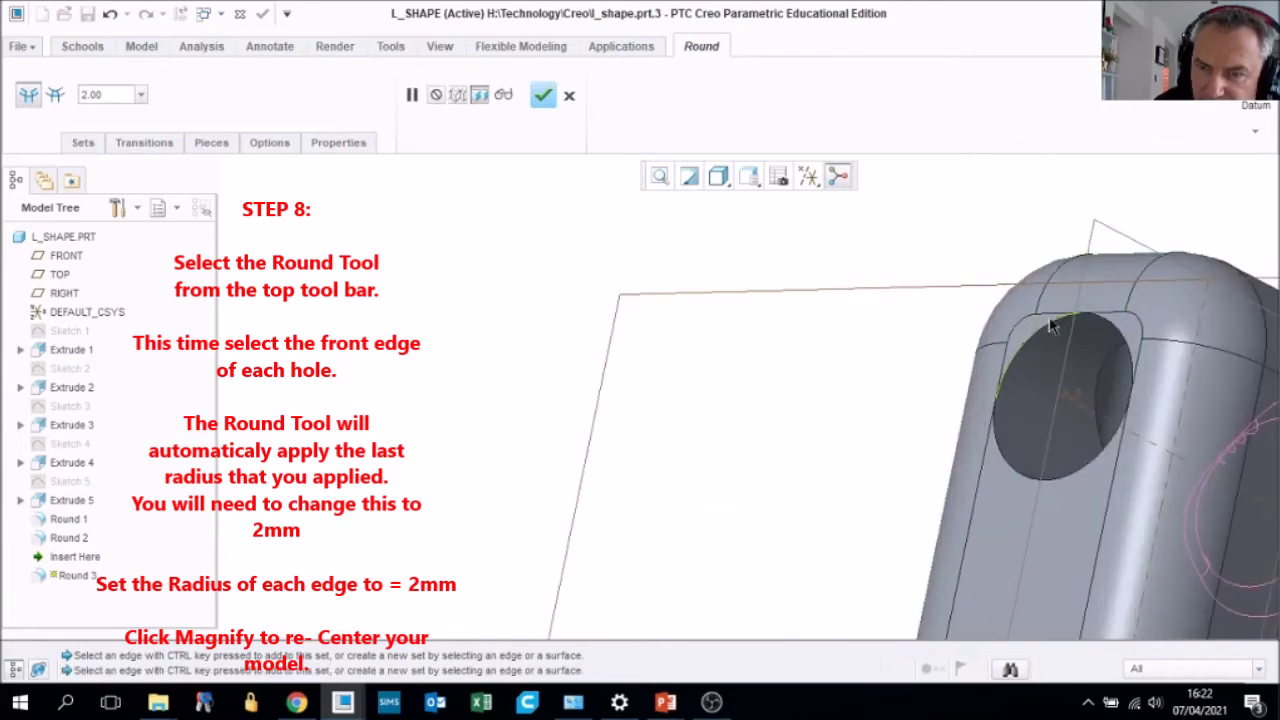
pyautogui.click(1035, 336)
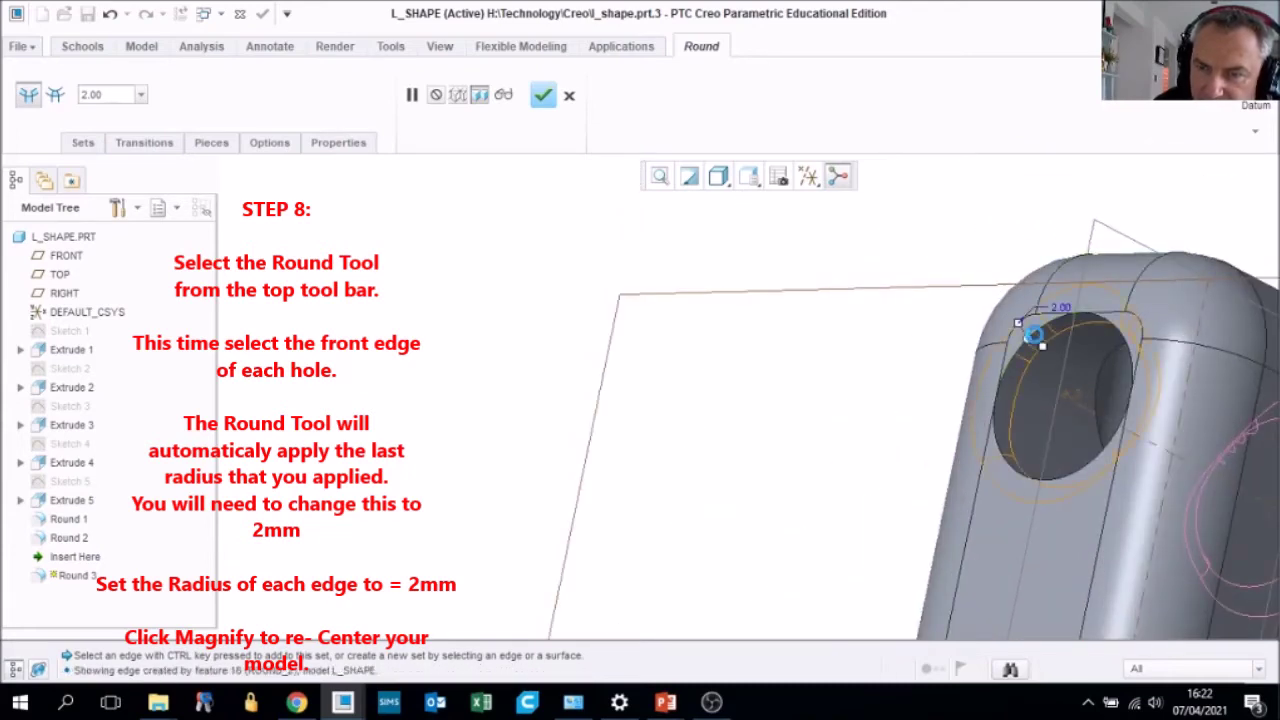
# Add the edge of the hole in the long leg's end face to the round at 2 mm radius
pyautogui.scroll(5, 1158, 468)
pyautogui.moveTo(1158, 468); pyautogui.dragTo(990, 505, button='middle')
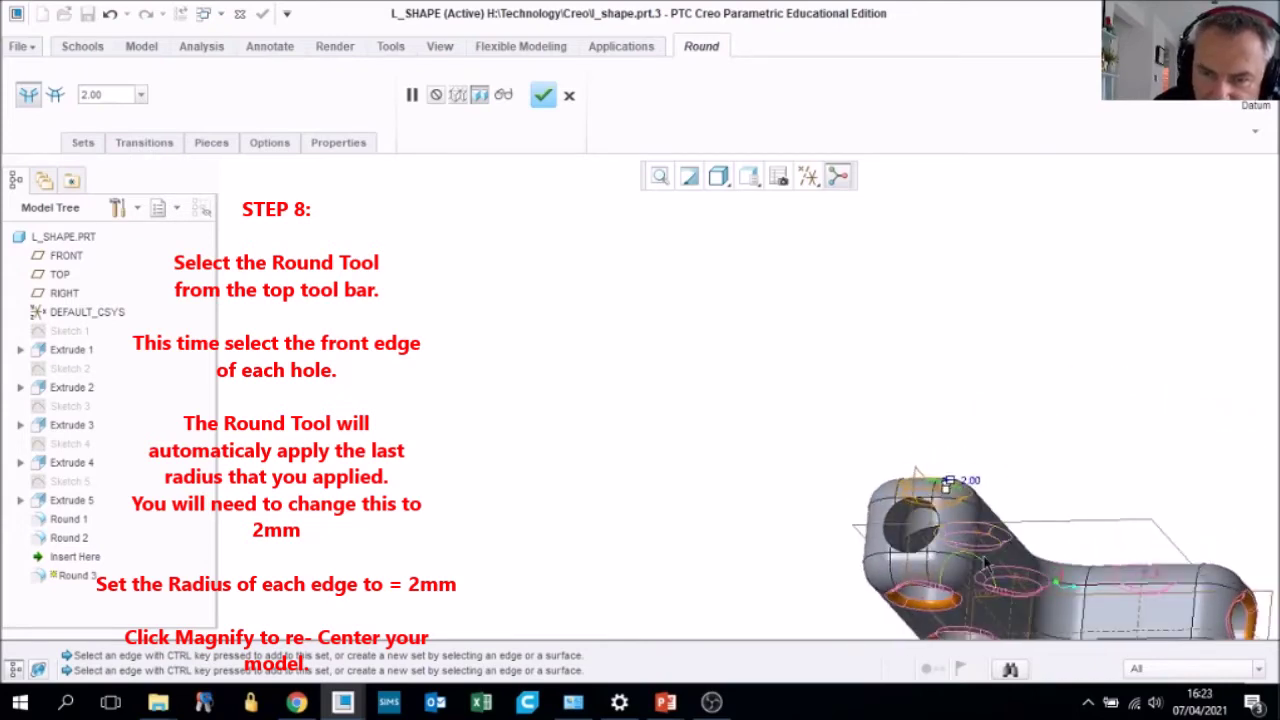
pyautogui.scroll(-5, 950, 475)
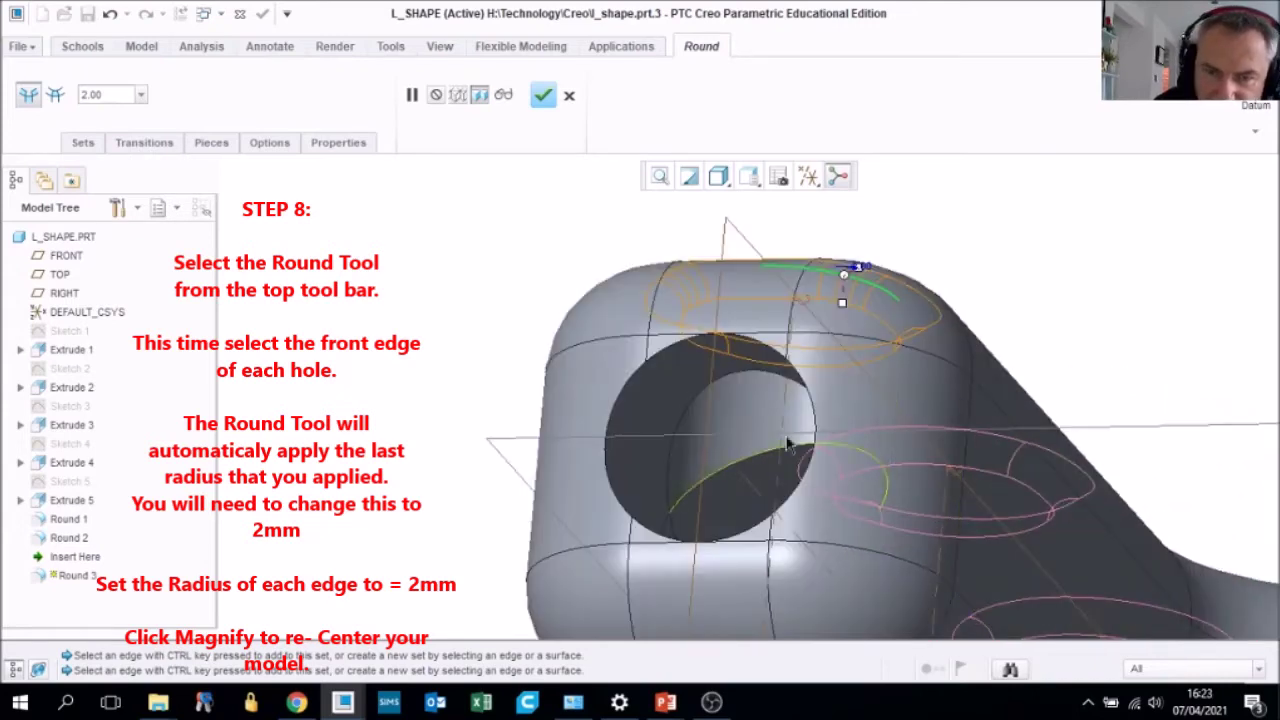
pyautogui.click(618, 392)
# Add the edges of the two holes in the outer faces beside the L's corner to the round at 2 mm radius
pyautogui.scroll(5, 928, 478)
pyautogui.moveTo(928, 478); pyautogui.dragTo(993, 622, button='middle')
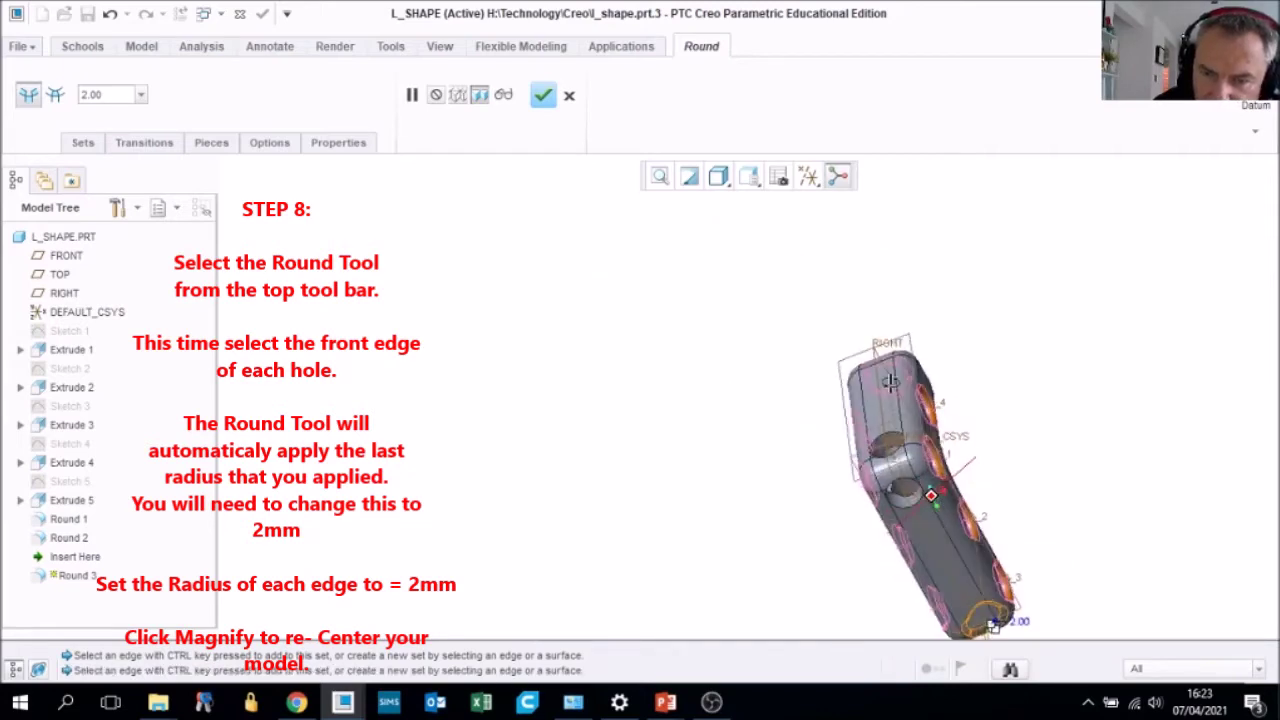
pyautogui.scroll(-5, 911, 437)
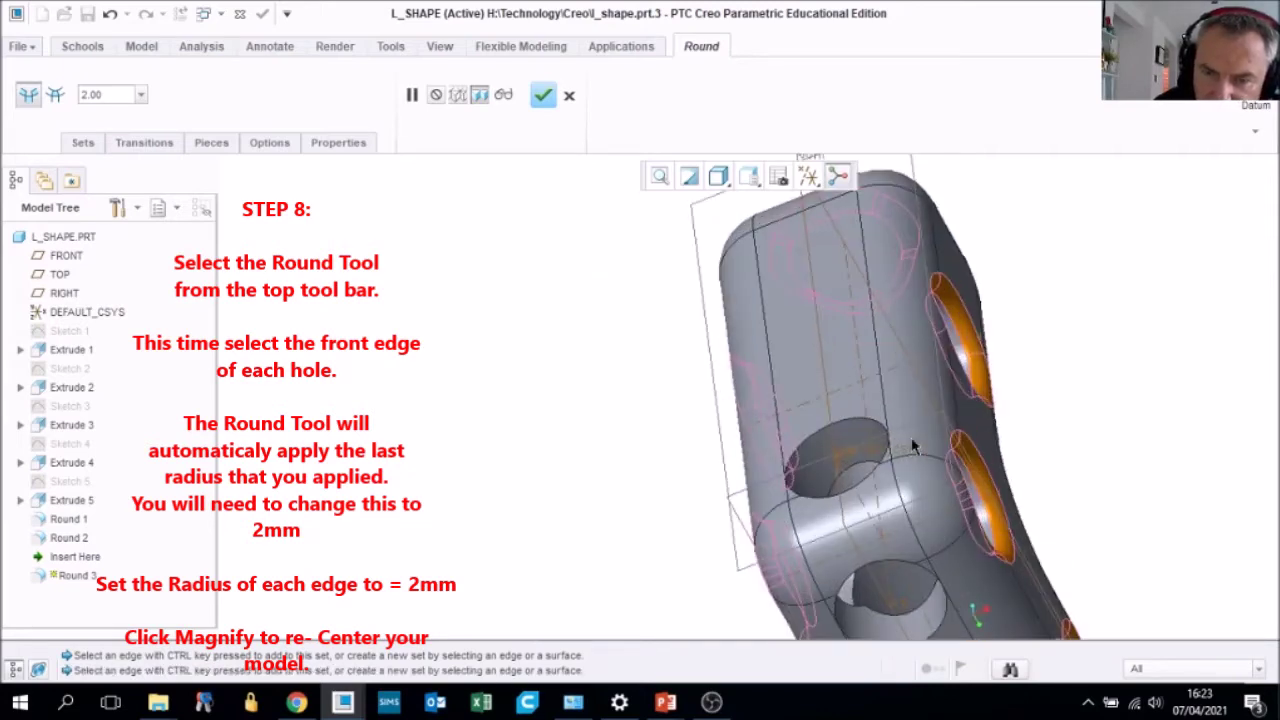
pyautogui.click(825, 440)
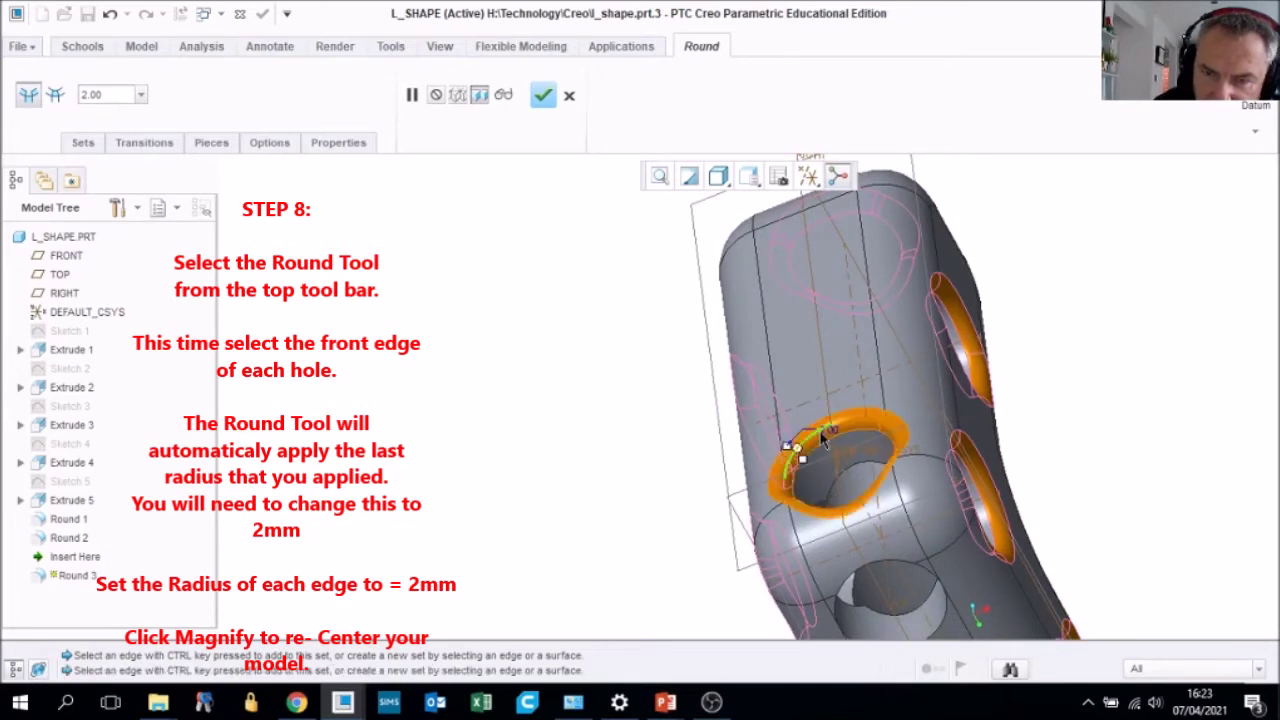
pyautogui.click(895, 567)
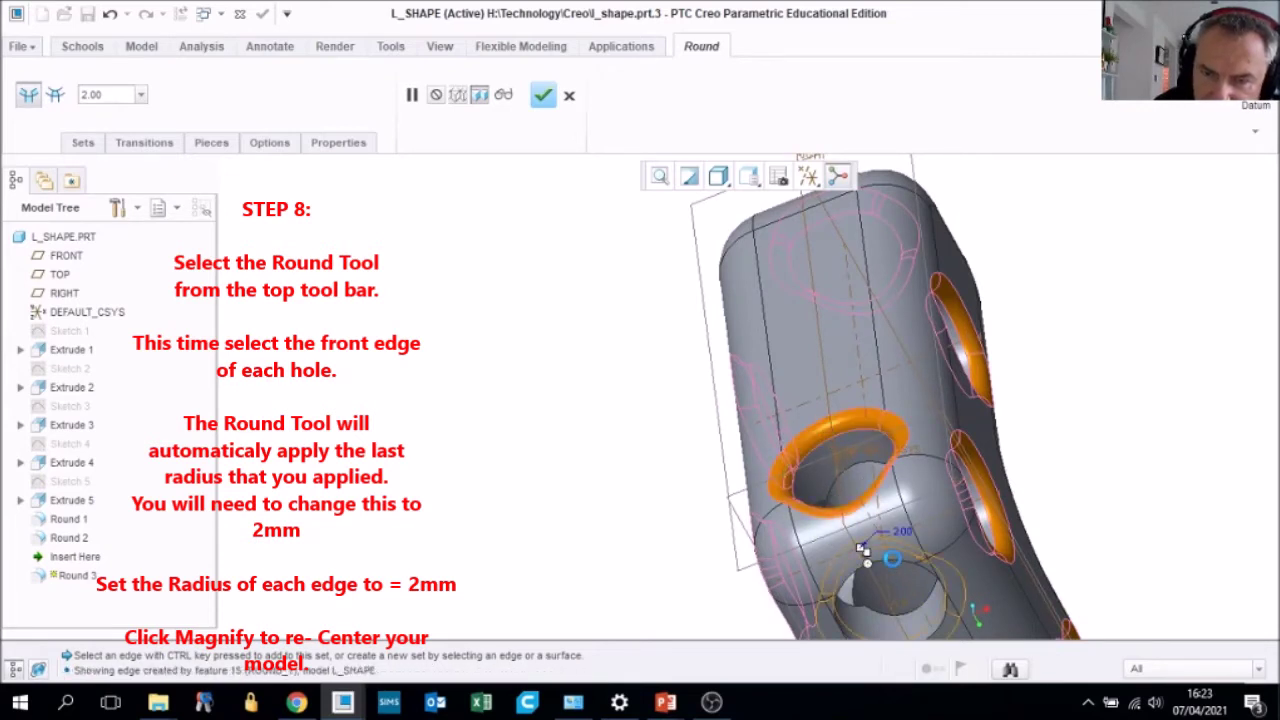
# Refit the model in the view, check the hole edges from another angle and complete the 2 mm round
pyautogui.scroll(5, 930, 566)
pyautogui.moveTo(931, 568); pyautogui.dragTo(880, 365, button='middle')
pyautogui.click(659, 176)
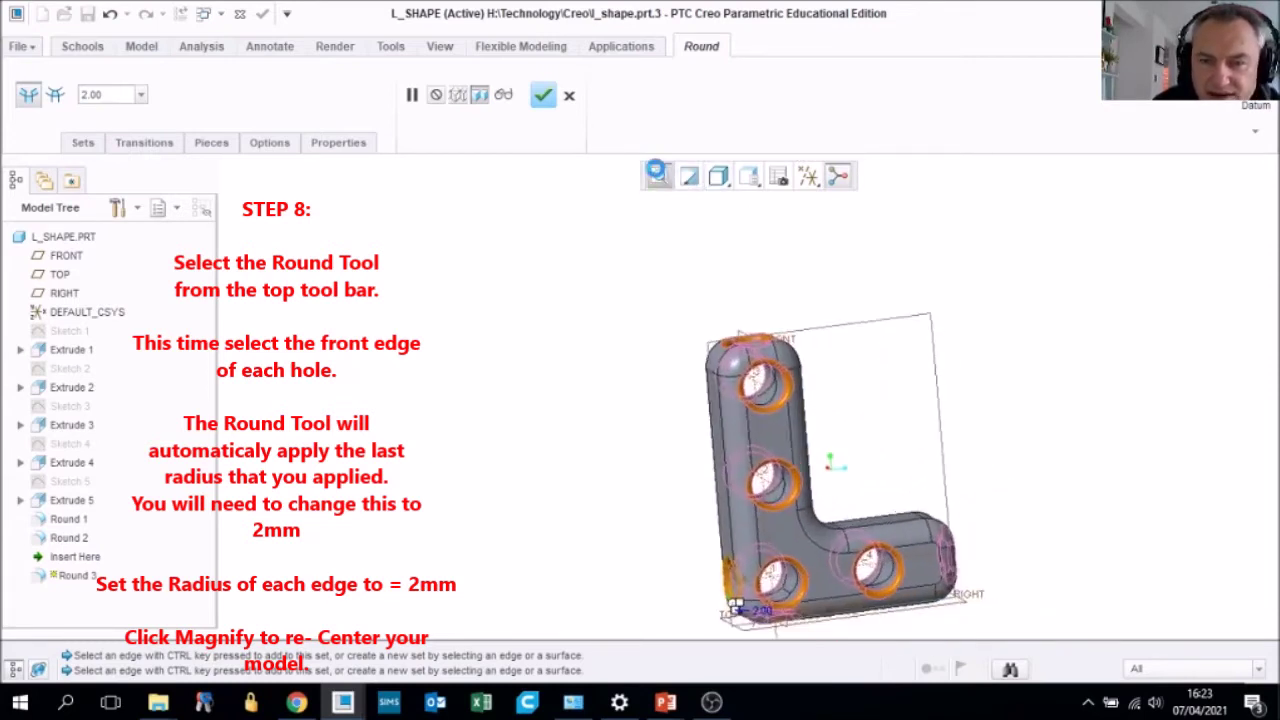
pyautogui.moveTo(748, 354); pyautogui.dragTo(586, 527, button='middle')
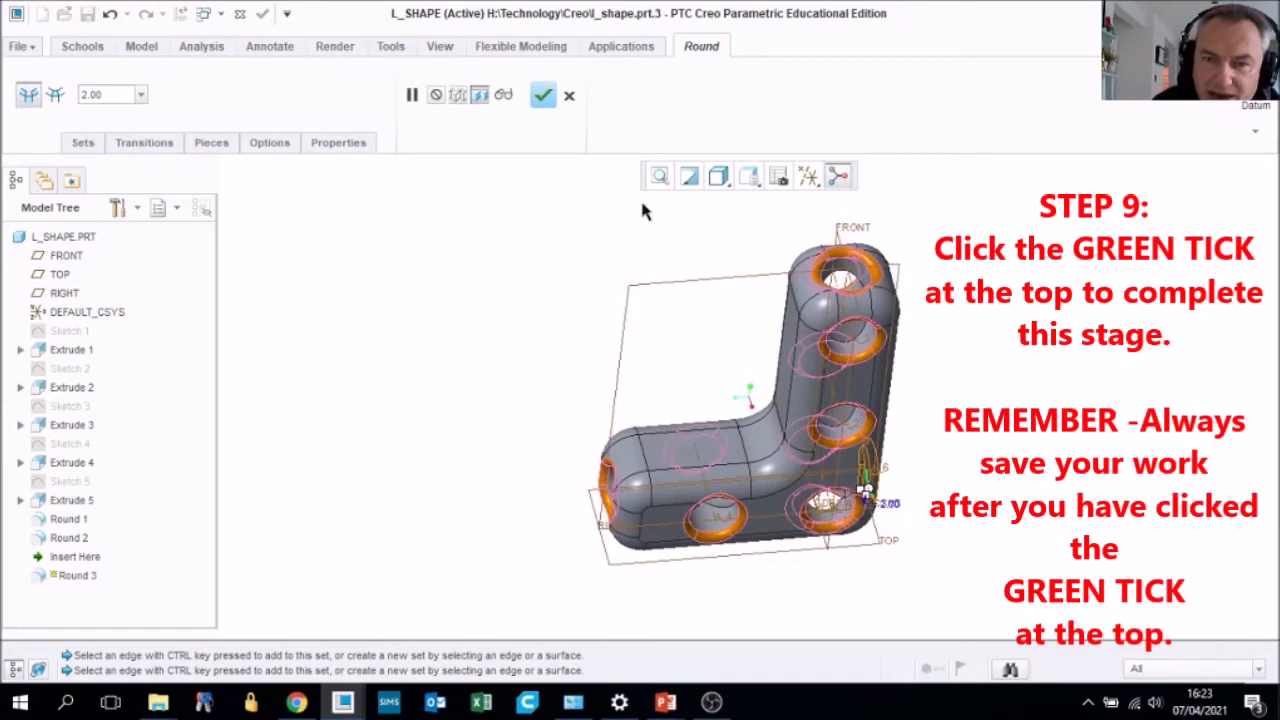
pyautogui.click(544, 96)
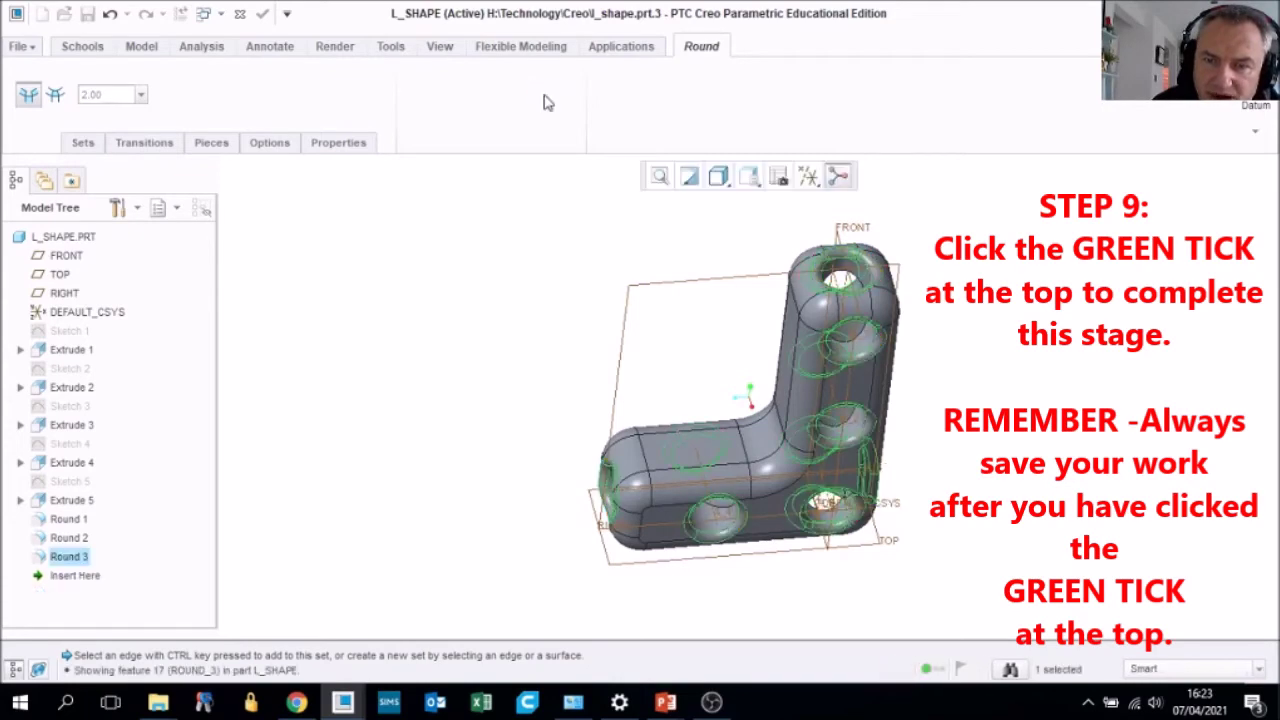
# Reopen the definition of Extrude 3 and capture the screen showing the unrounded L-block with its four front-face holes
pyautogui.moveTo(752, 426); pyautogui.dragTo(889, 449, button='middle')
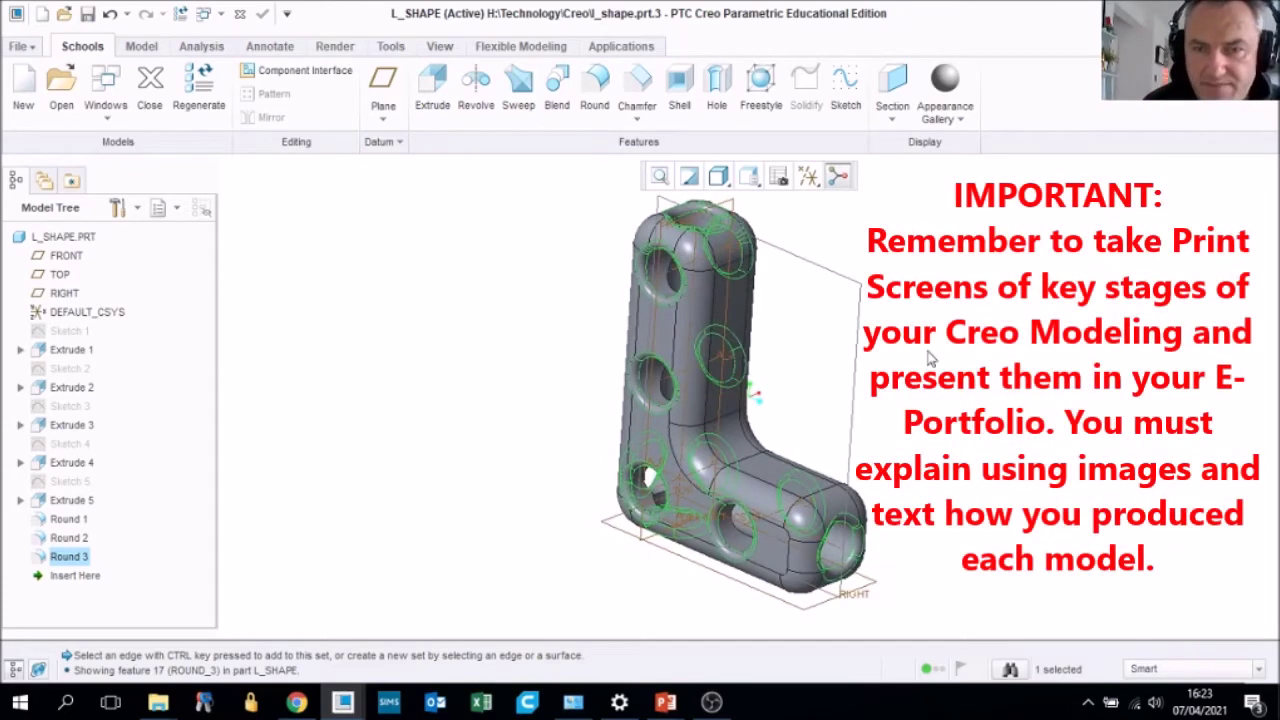
pyautogui.click(924, 318)
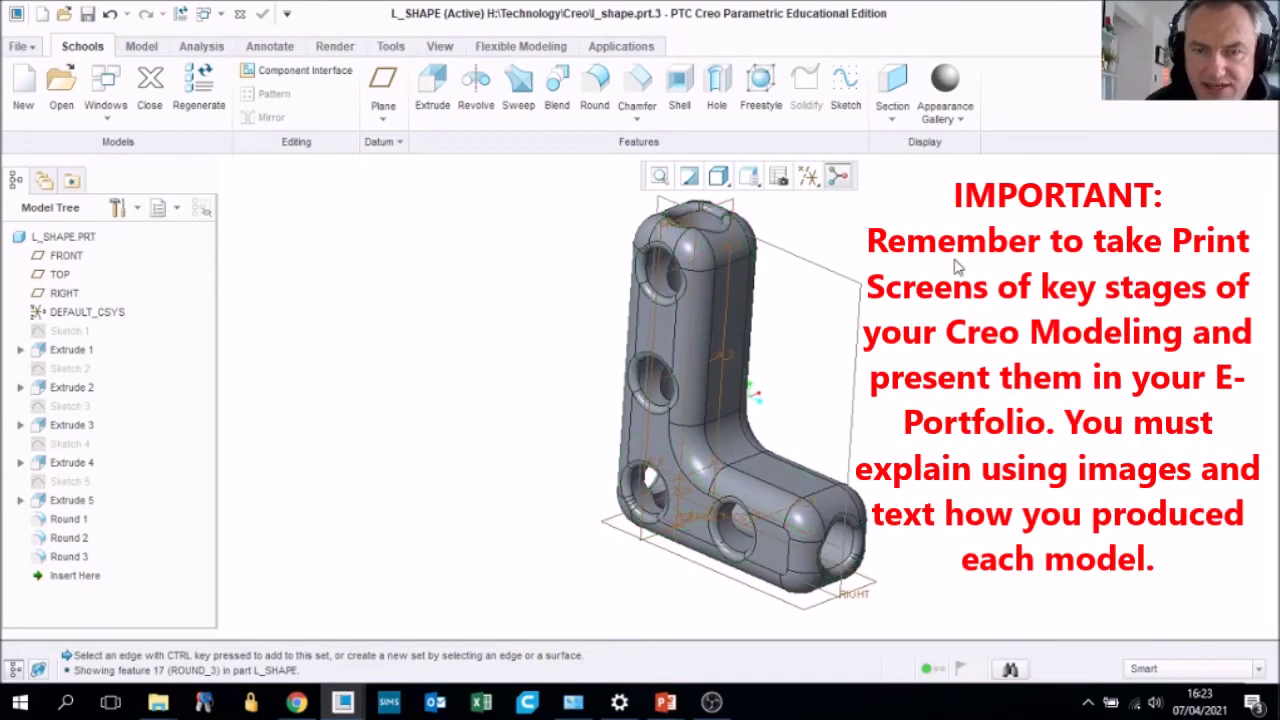
pyautogui.moveTo(905, 378)
pyautogui.mouseDown(button='middle')
pyautogui.moveTo(894, 351)
pyautogui.moveTo(899, 360)
pyautogui.mouseUp(button='middle')
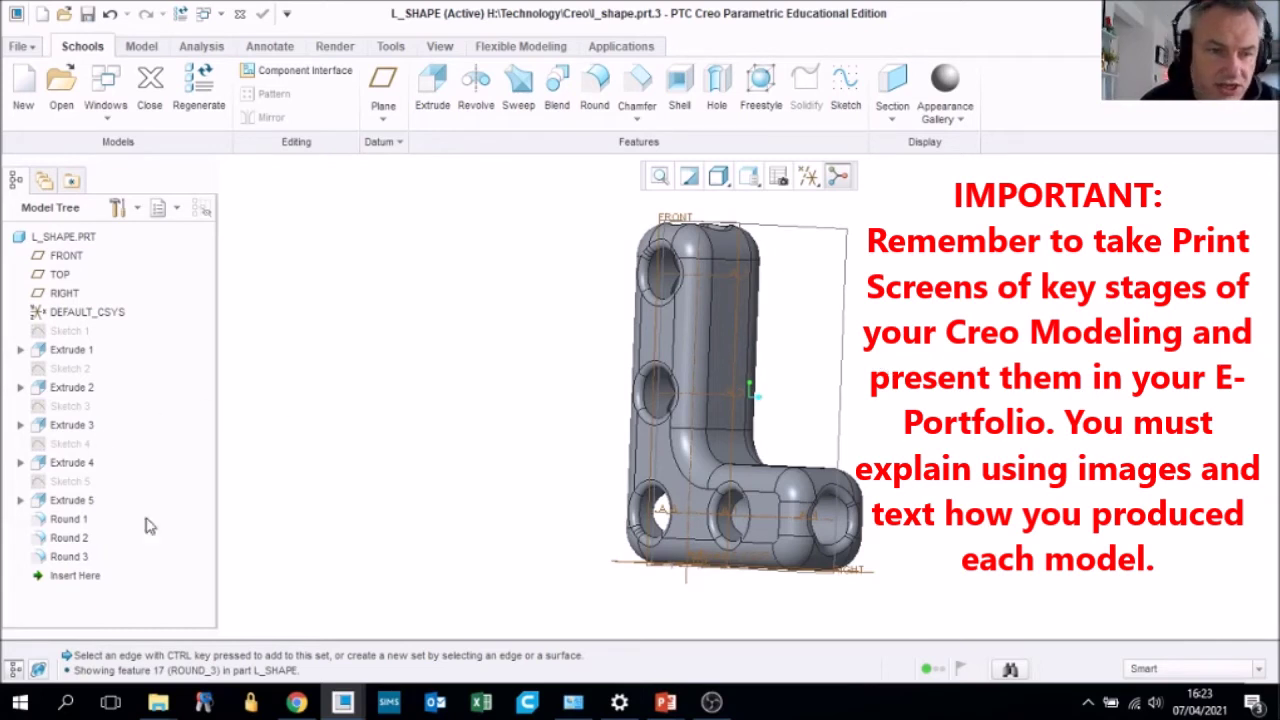
pyautogui.rightClick(72, 428)
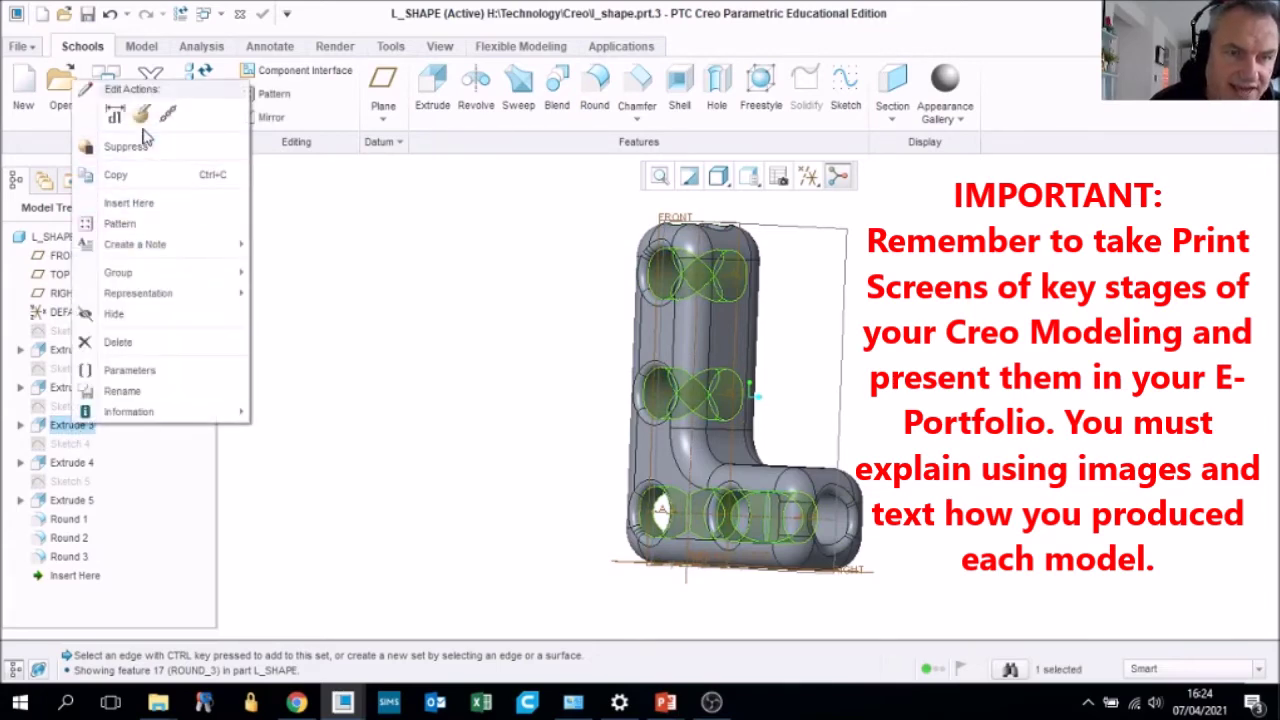
pyautogui.click(142, 117)
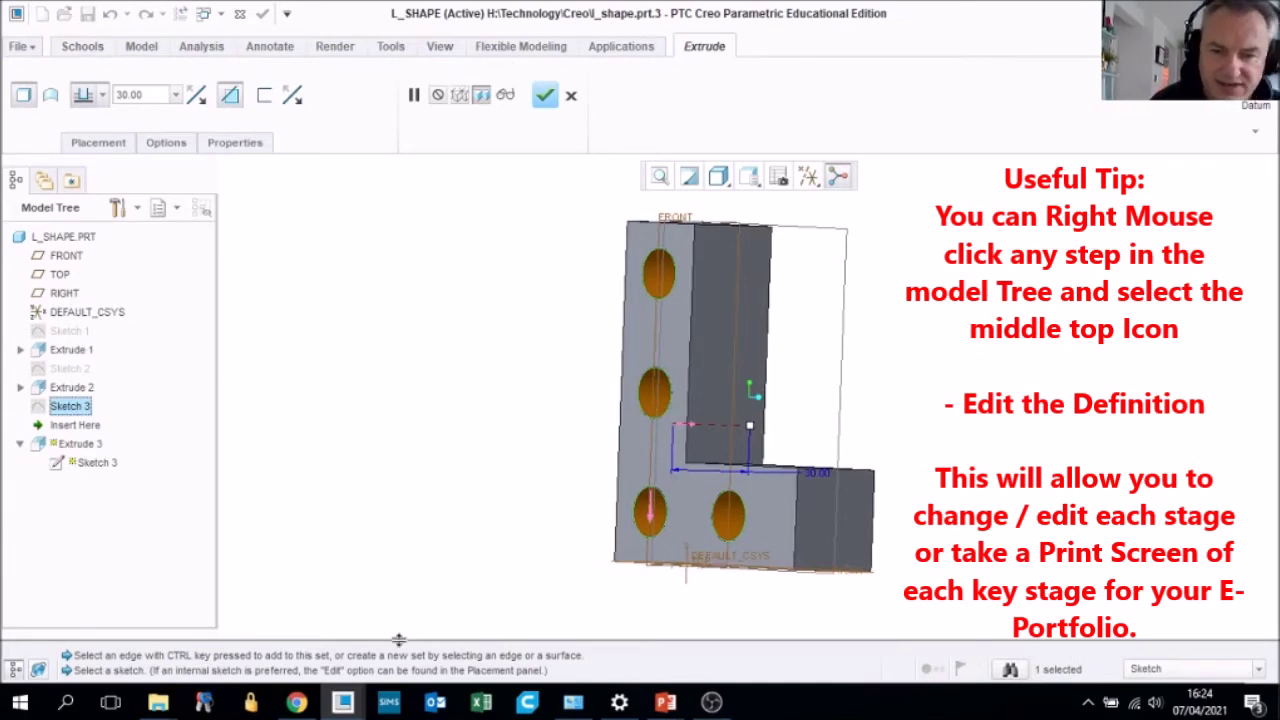
# Switch to the isometric drawing presentation in PowerPoint and duplicate slide 12 with the dimensioned letter drawings
pyautogui.click(666, 703)
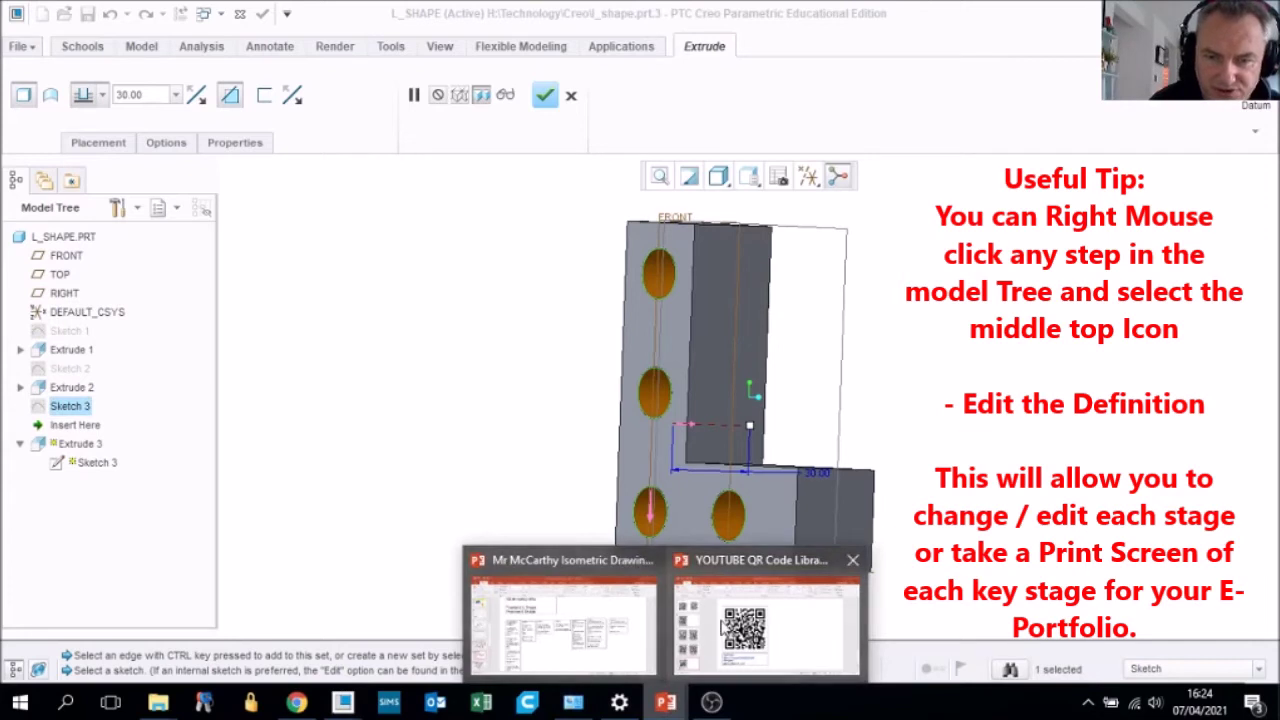
pyautogui.click(561, 655)
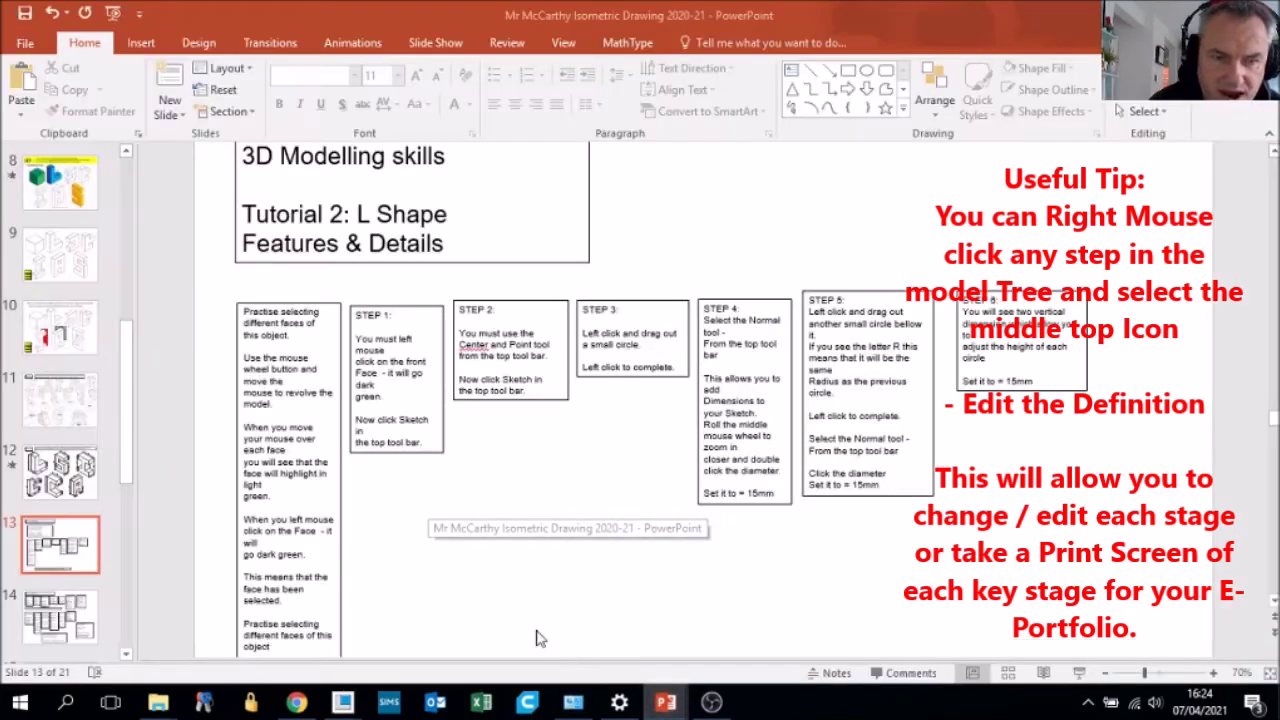
pyautogui.click(69, 421)
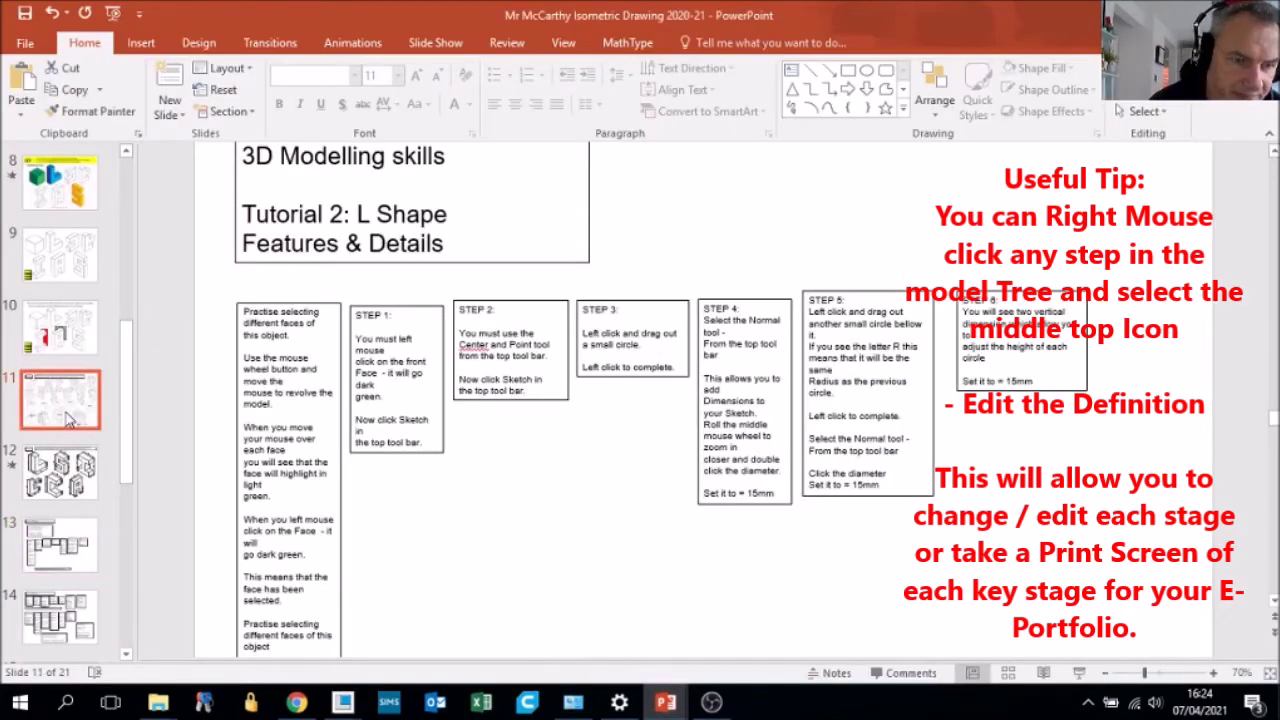
pyautogui.press('Down')
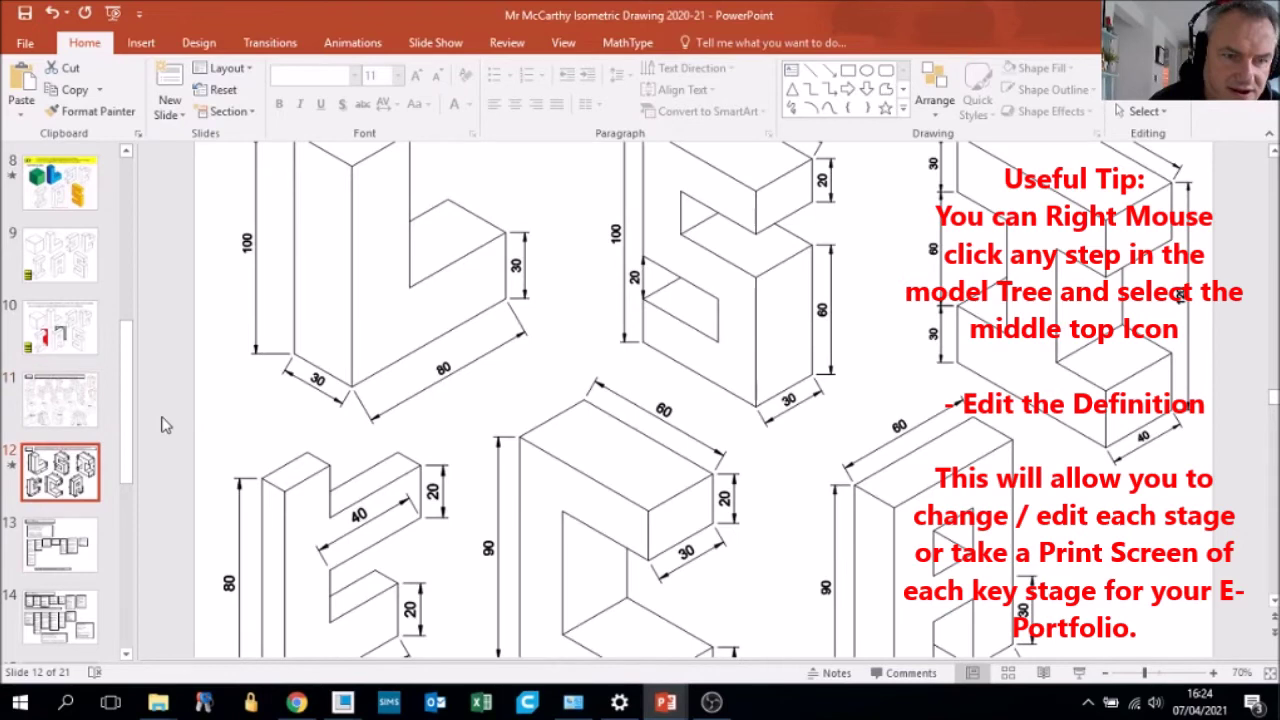
pyautogui.hotkey('ctrl', 'd')
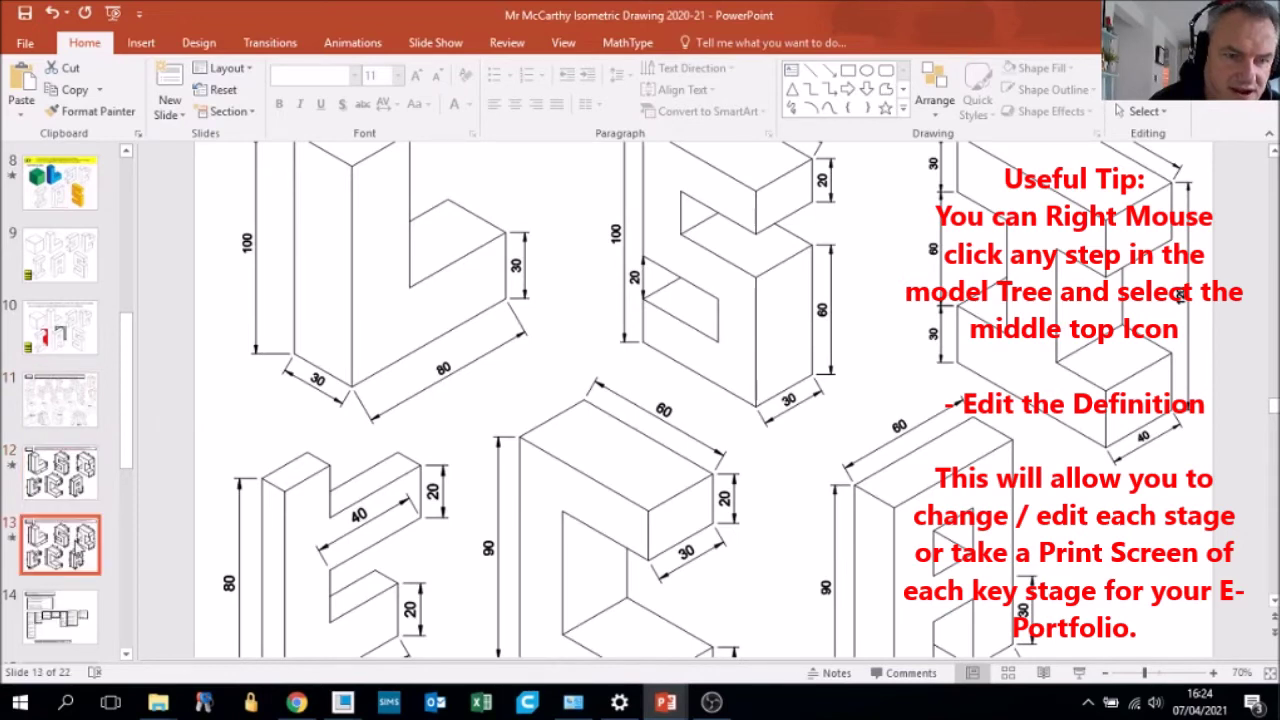
# Delete every letter drawing except the L from the duplicated slide 13
pyautogui.click(686, 223)
pyautogui.press('Delete')
pyautogui.click(1018, 228)
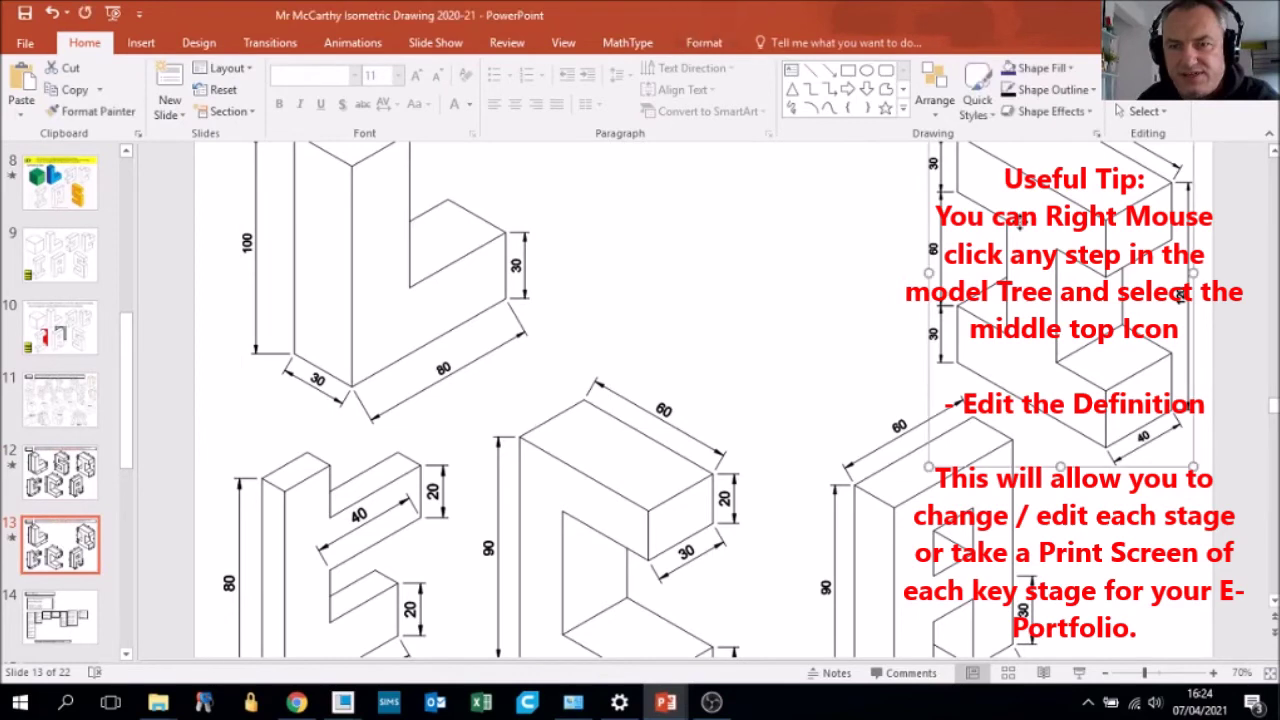
pyautogui.press('Delete')
pyautogui.click(823, 466)
pyautogui.press('Delete')
pyautogui.click(550, 500)
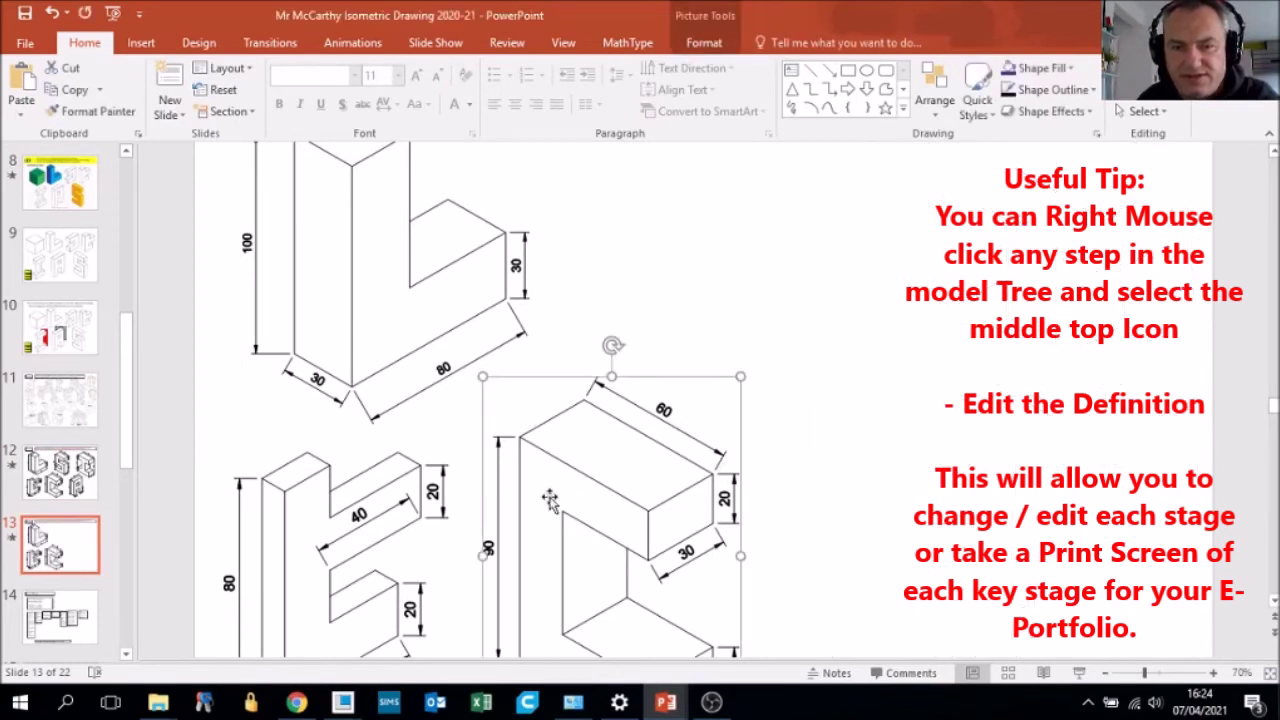
pyautogui.press('Delete')
pyautogui.click(337, 414)
pyautogui.press('Delete')
# Paste the captured screen onto slide 13 as a picture and crop it to the L-shaped model
pyautogui.rightClick(749, 316)
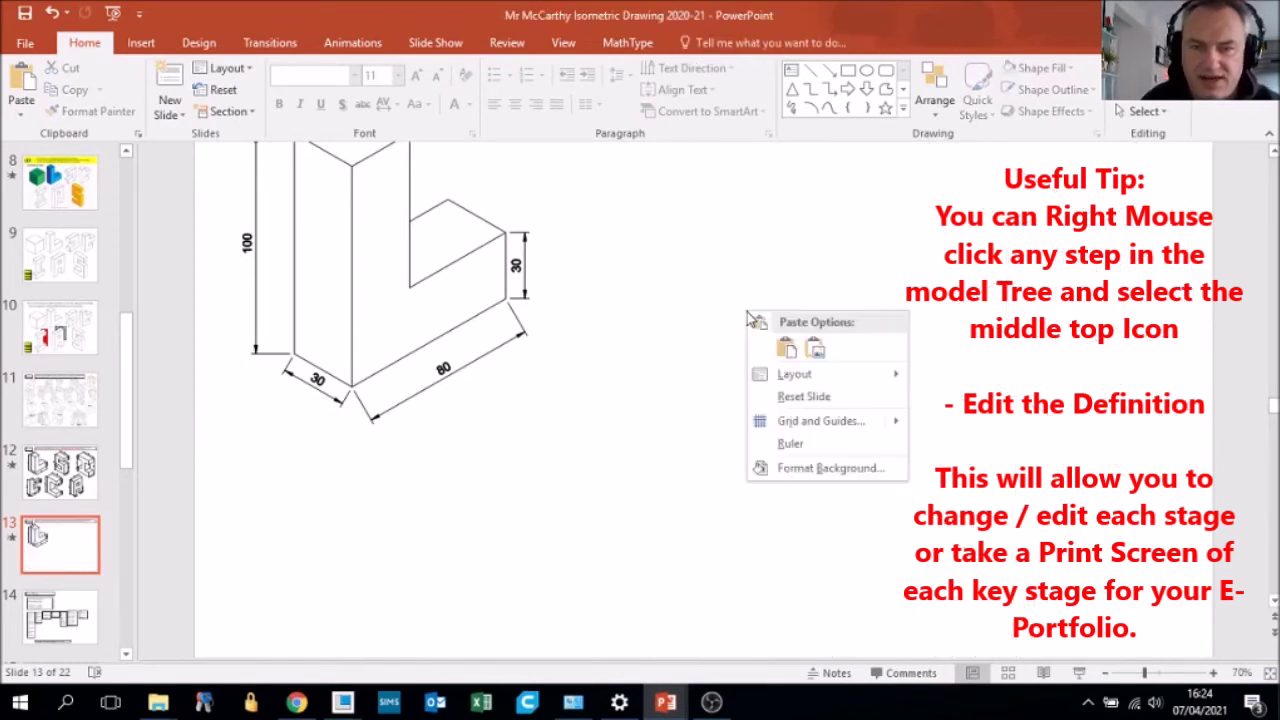
pyautogui.click(816, 350)
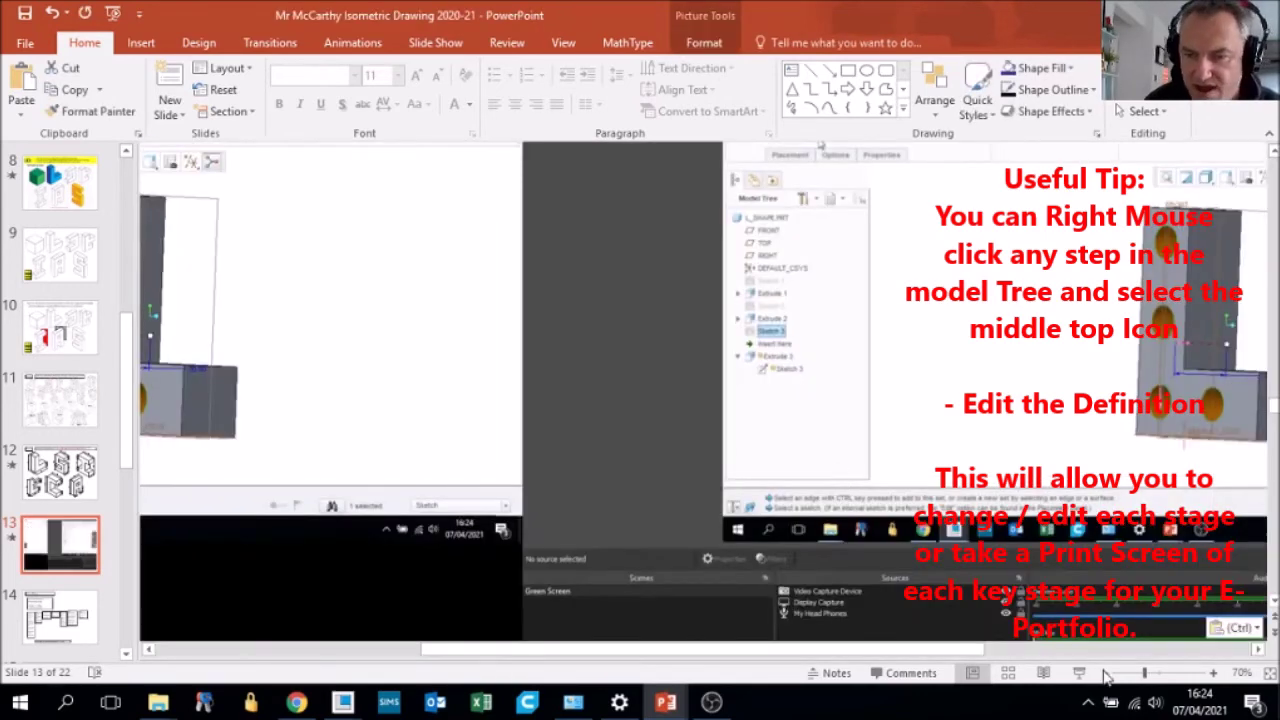
pyautogui.click(1105, 677)
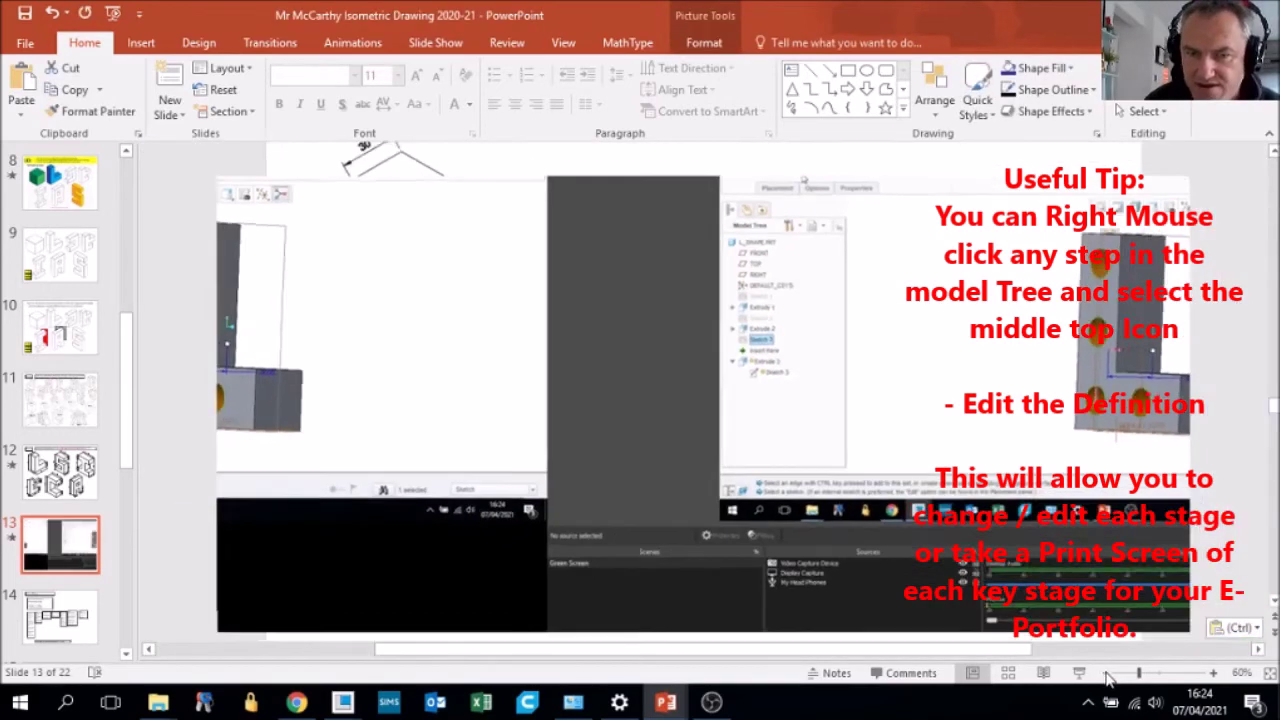
pyautogui.click(1105, 677)
pyautogui.click(1105, 677)
pyautogui.click(1105, 677)
pyautogui.click(1105, 677)
pyautogui.doubleClick(768, 357)
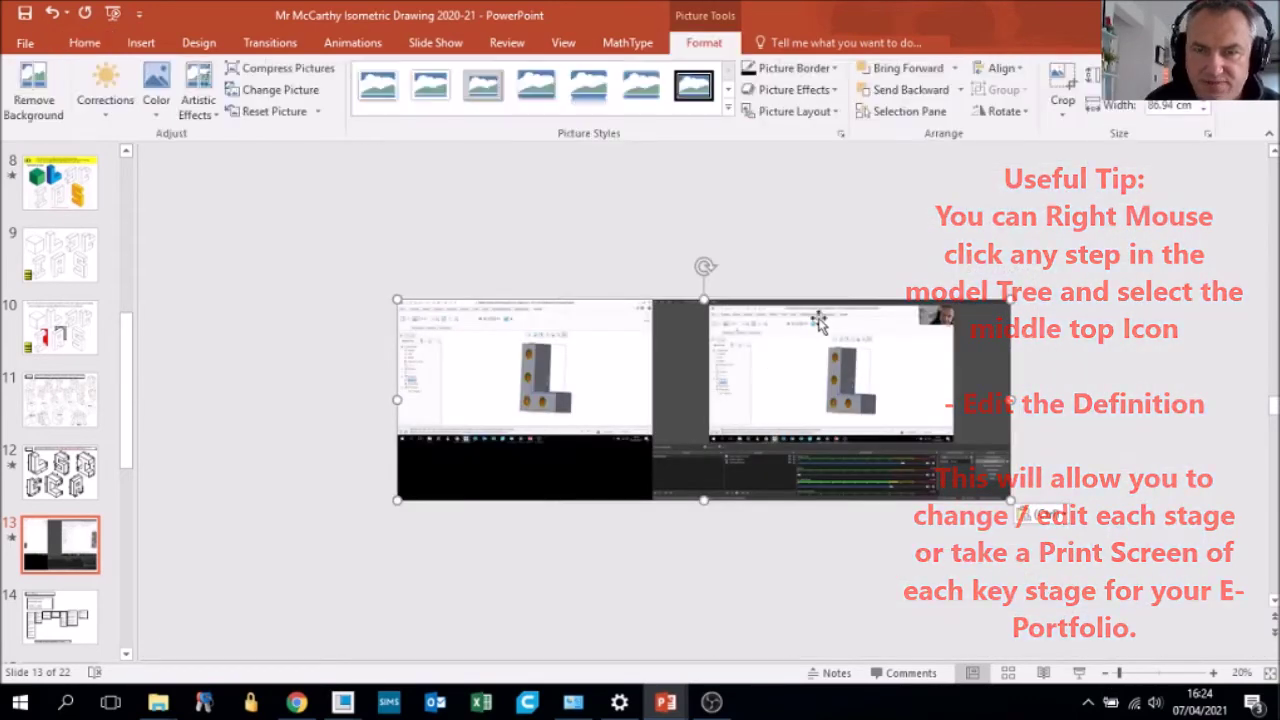
pyautogui.click(1062, 88)
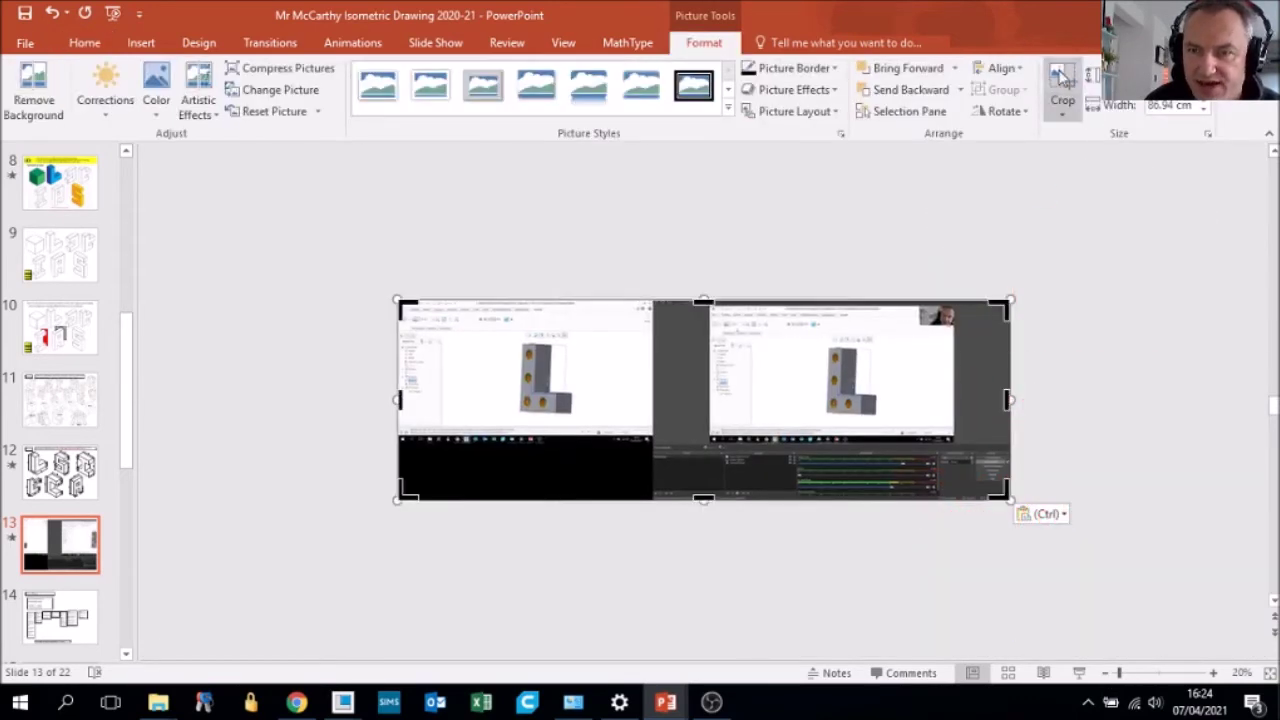
pyautogui.moveTo(1004, 494); pyautogui.dragTo(586, 414)
pyautogui.moveTo(399, 301); pyautogui.dragTo(515, 338)
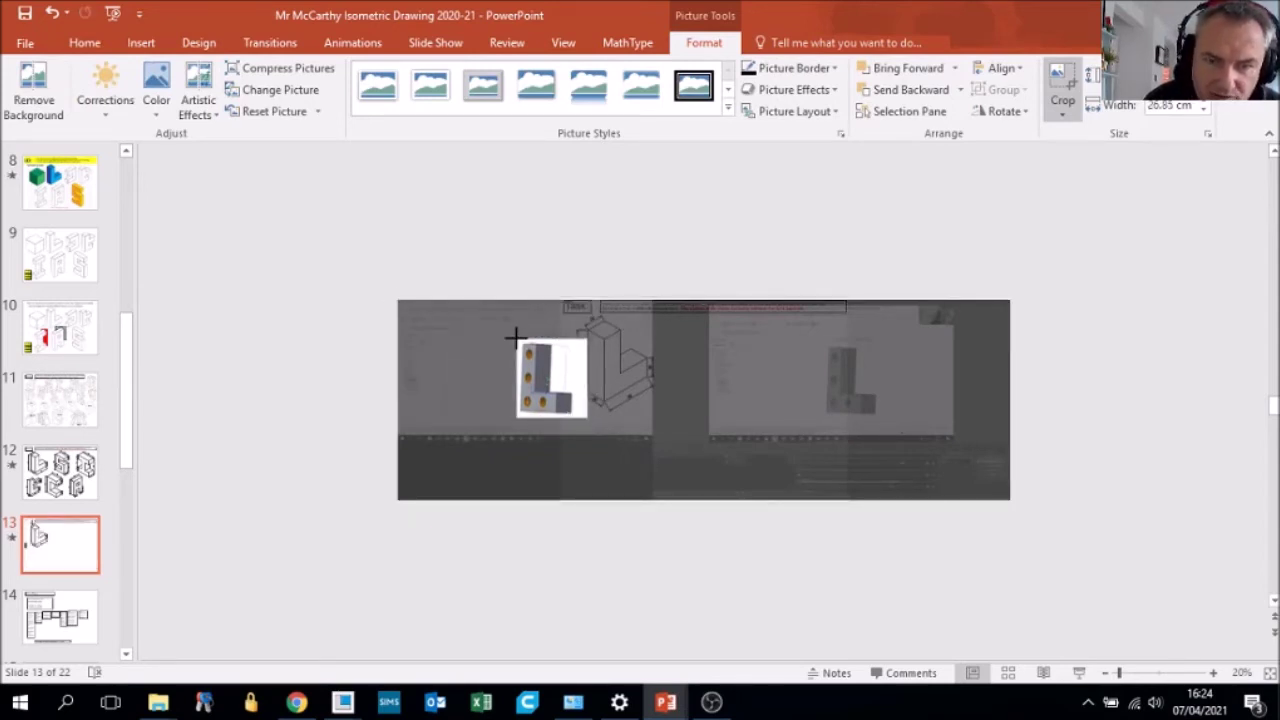
pyautogui.click(594, 516)
# Shrink the cropped model picture to 5.49 cm wide and place it just beside the isometric L drawing's short leg
pyautogui.click(548, 370)
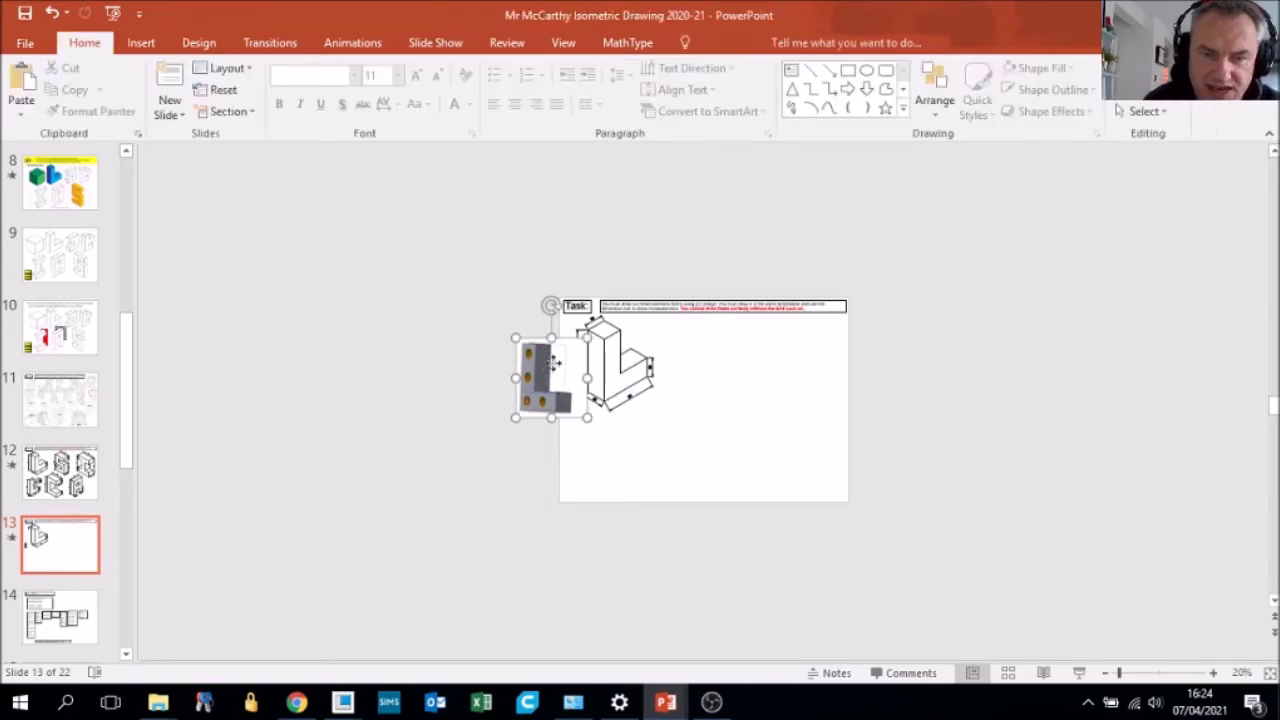
pyautogui.moveTo(587, 338)
pyautogui.mouseDown()
pyautogui.moveTo(549, 374)
pyautogui.moveTo(694, 360)
pyautogui.moveTo(673, 364)
pyautogui.mouseUp()
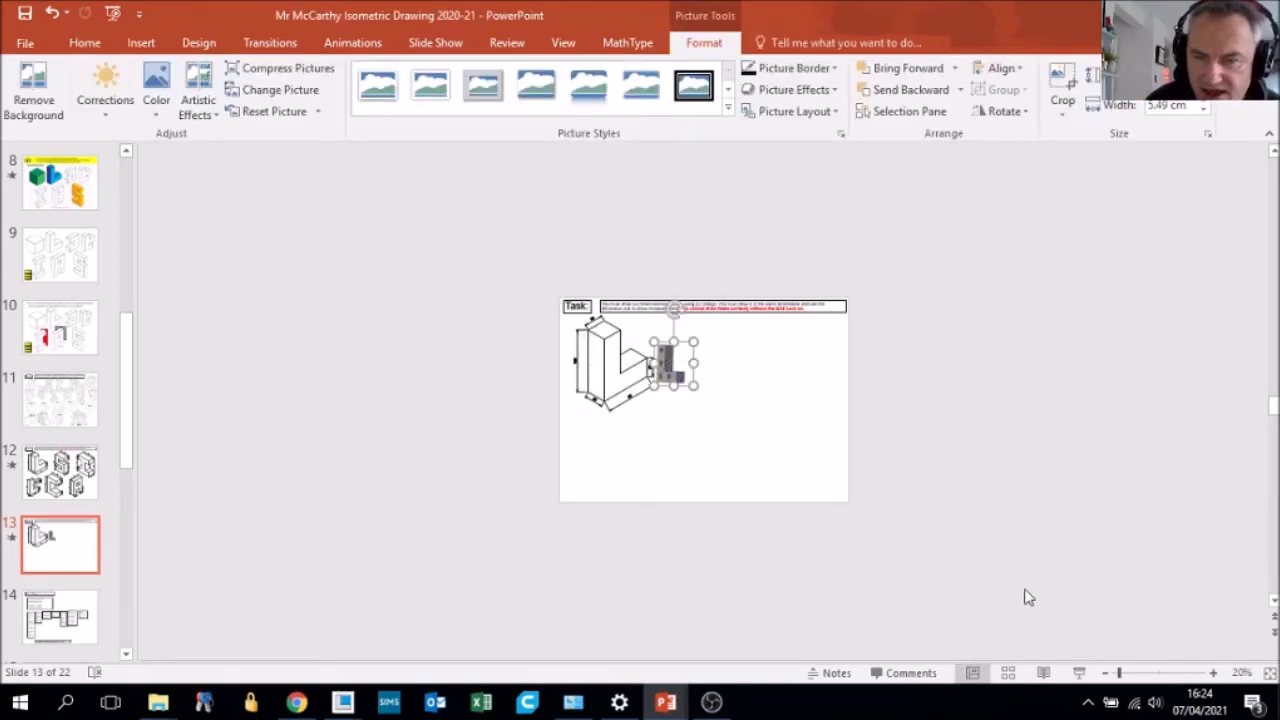
pyautogui.click(1213, 673)
pyautogui.click(1213, 673)
pyautogui.click(1213, 673)
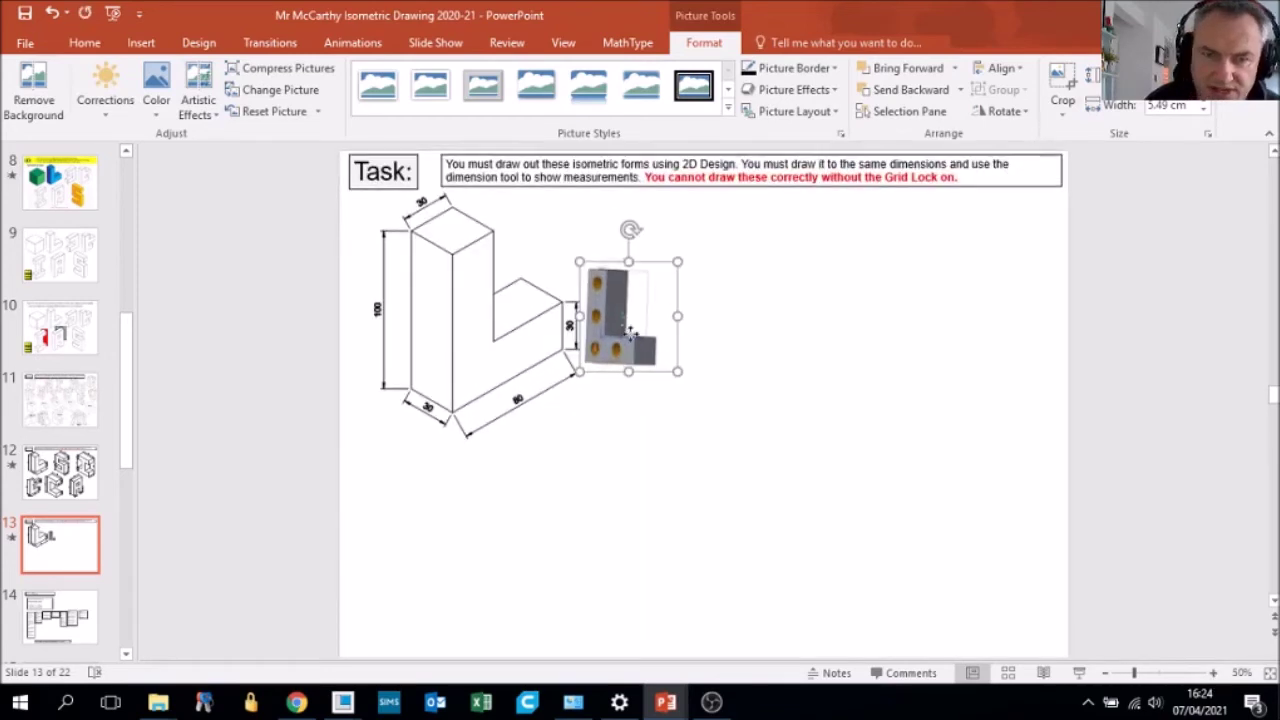
pyautogui.moveTo(657, 311); pyautogui.dragTo(655, 314)
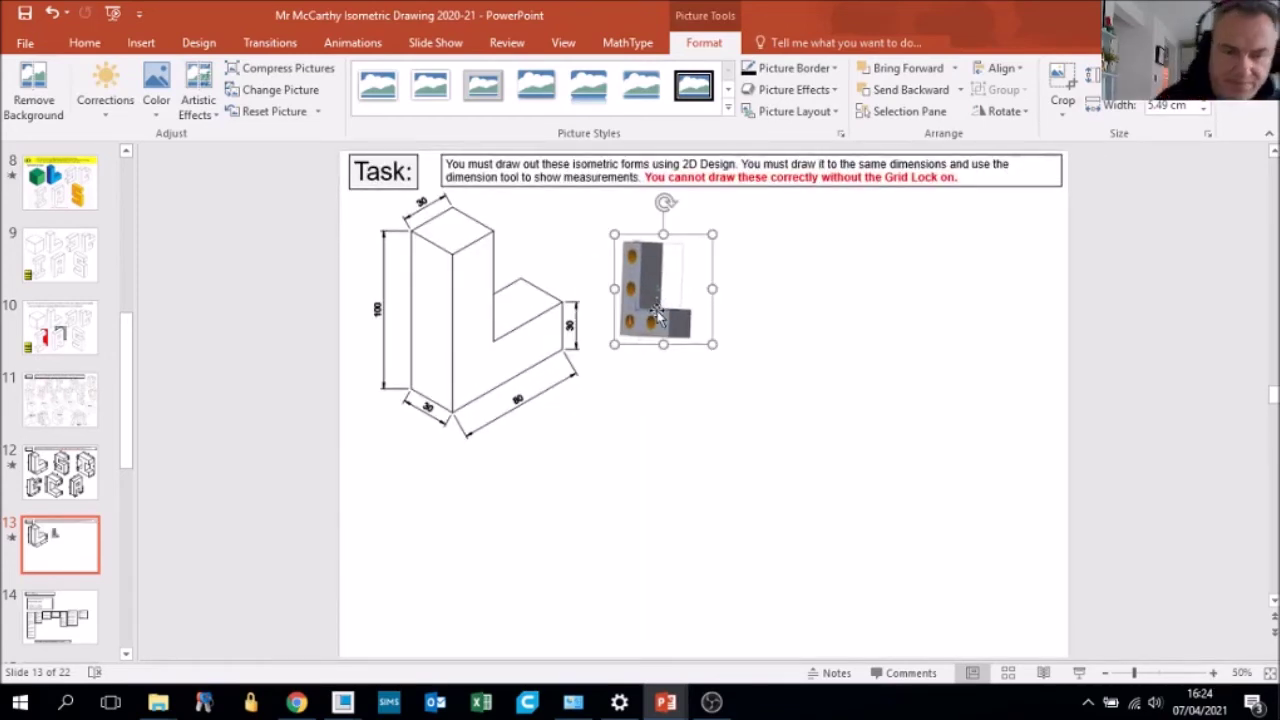
# Switch back to the L_SHAPE part in Creo and accept the Extrude 3 definition without changes
pyautogui.moveTo(343, 702)
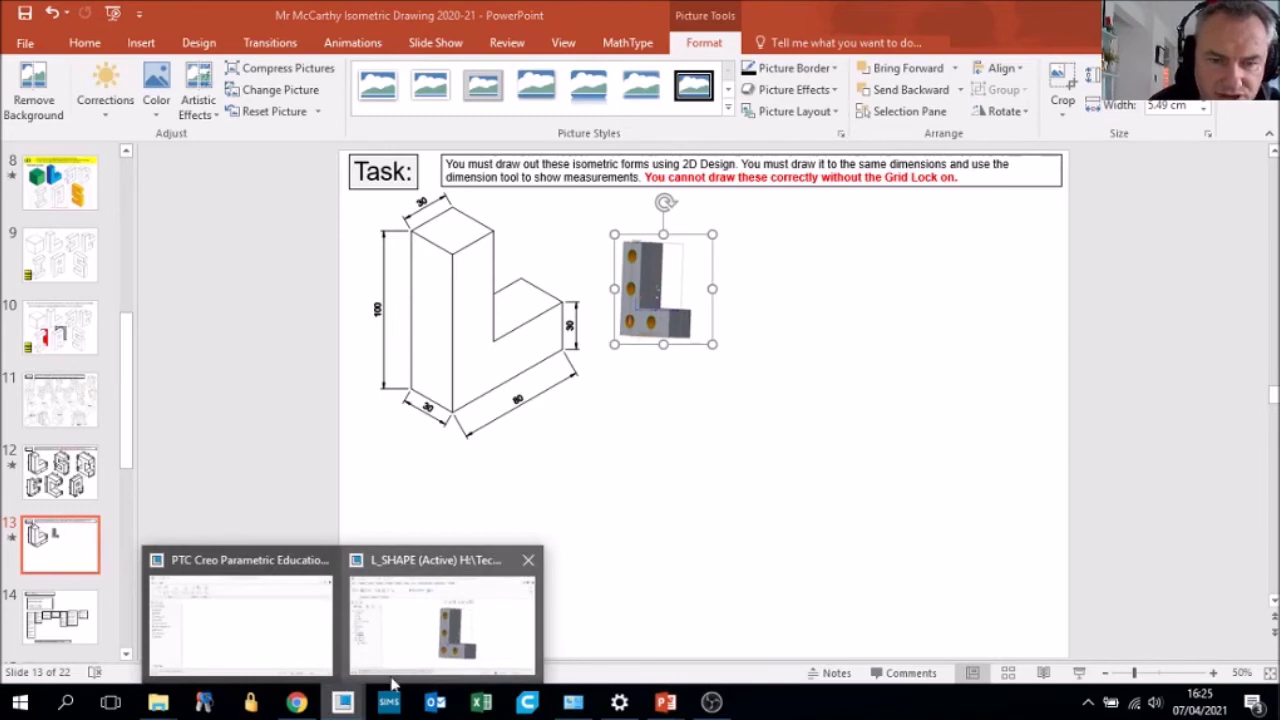
pyautogui.click(455, 640)
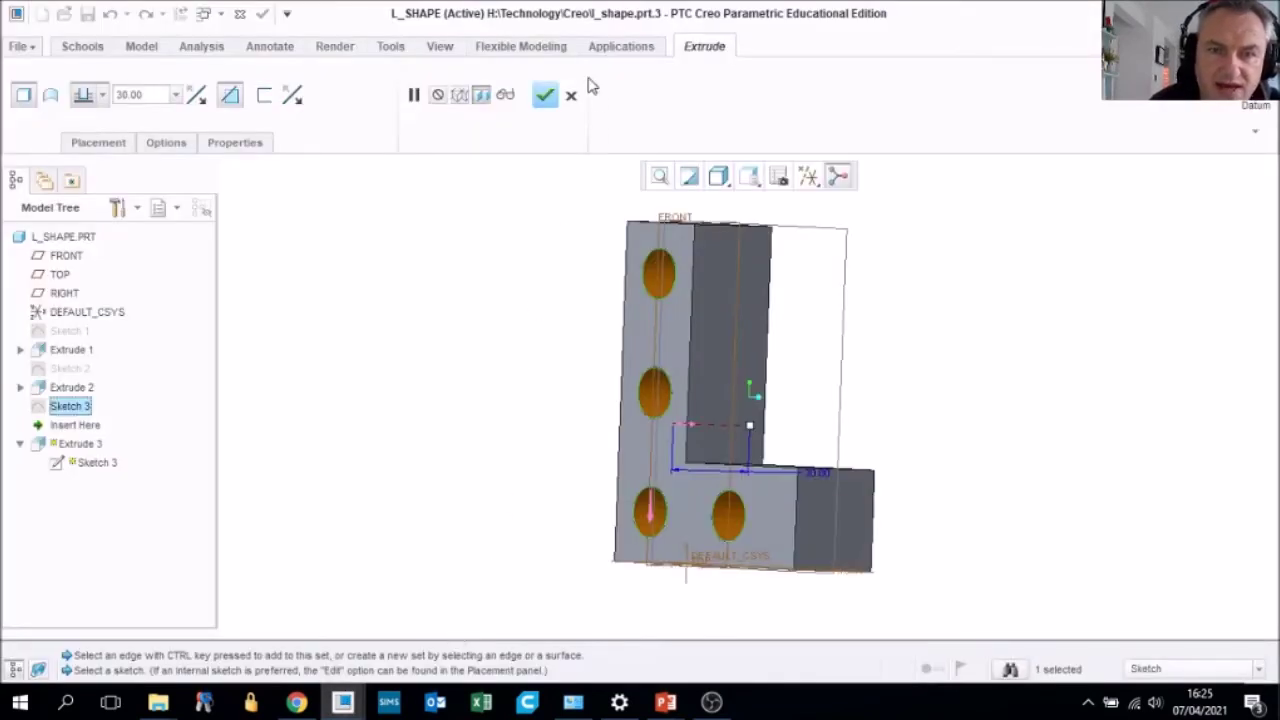
pyautogui.click(545, 96)
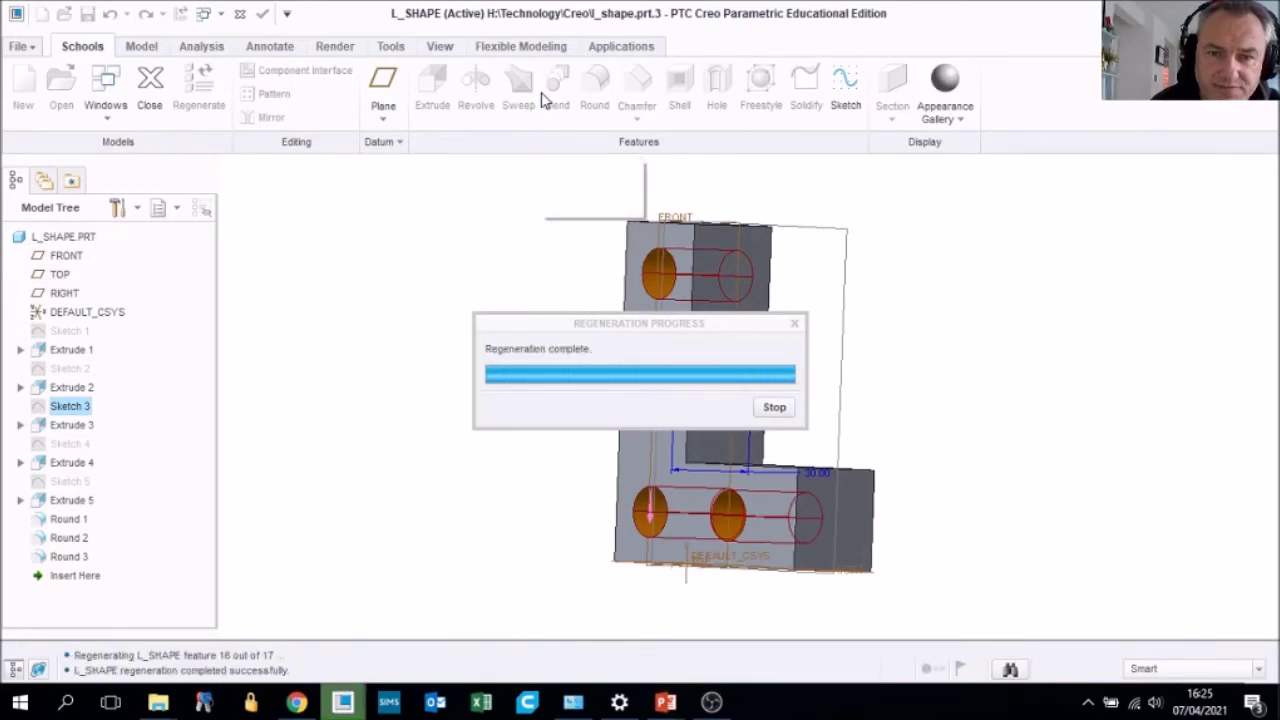
# Reopen the definition of Extrude 5, view the 80 mm deep hole through the short leg, and accept it without changes
pyautogui.moveTo(716, 455)
pyautogui.mouseDown(button='middle')
pyautogui.moveTo(745, 430)
pyautogui.moveTo(735, 470)
pyautogui.moveTo(724, 461)
pyautogui.mouseUp(button='middle')
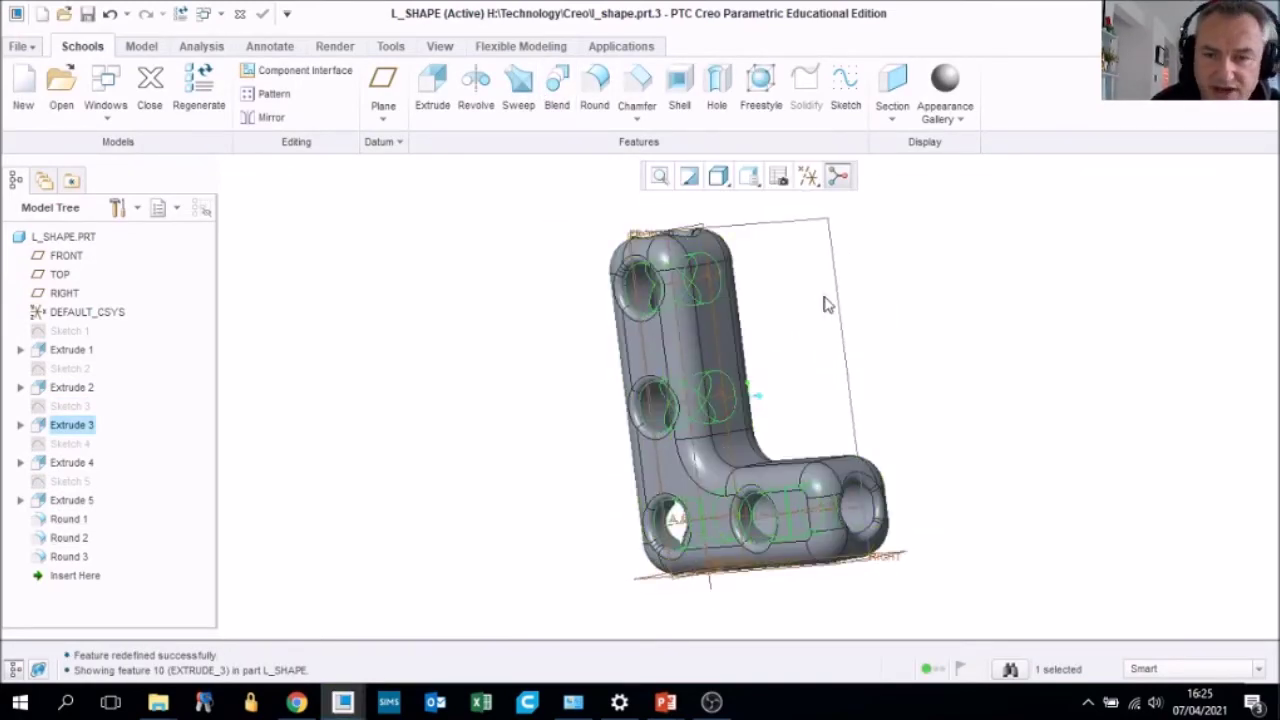
pyautogui.rightClick(66, 503)
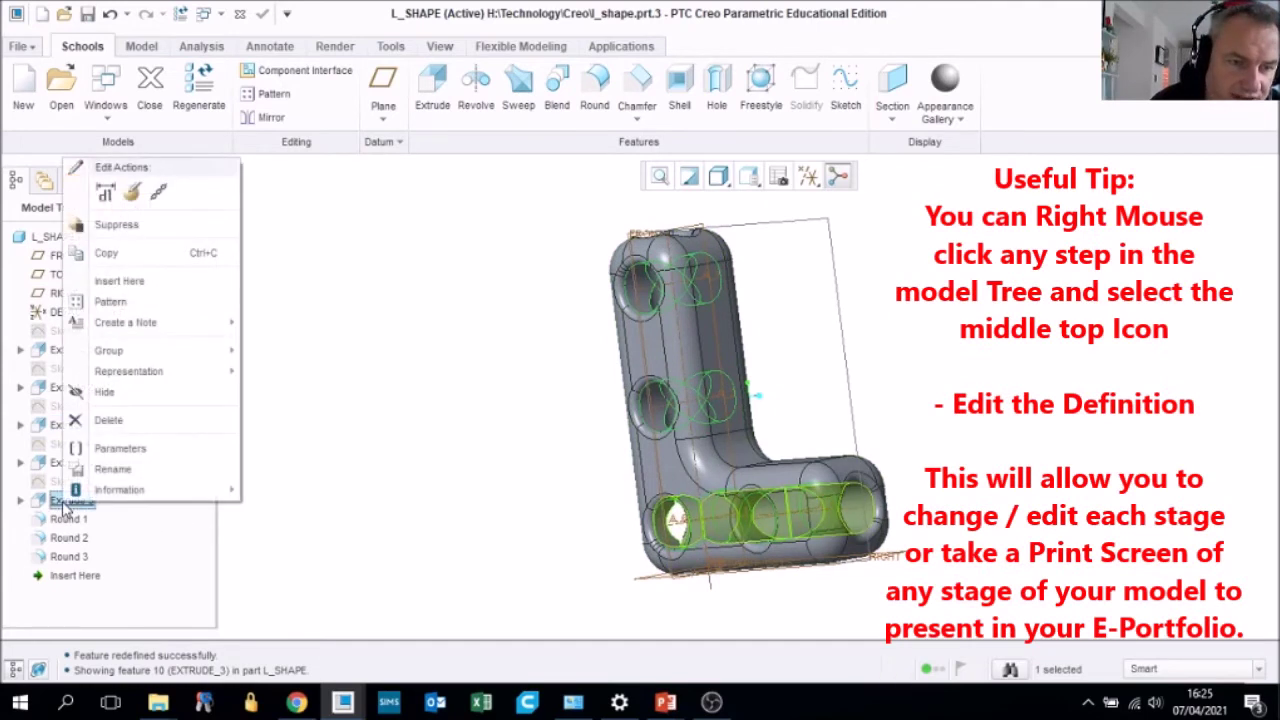
pyautogui.click(134, 194)
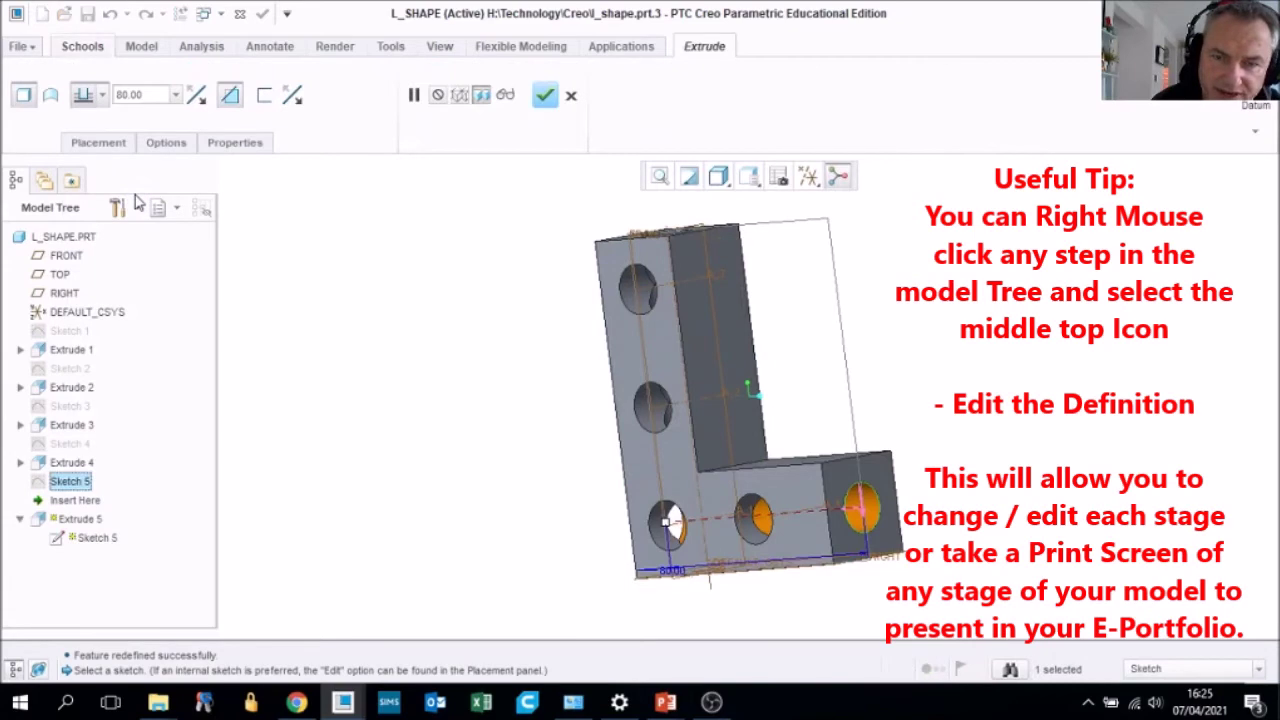
pyautogui.moveTo(783, 460); pyautogui.dragTo(792, 566, button='middle')
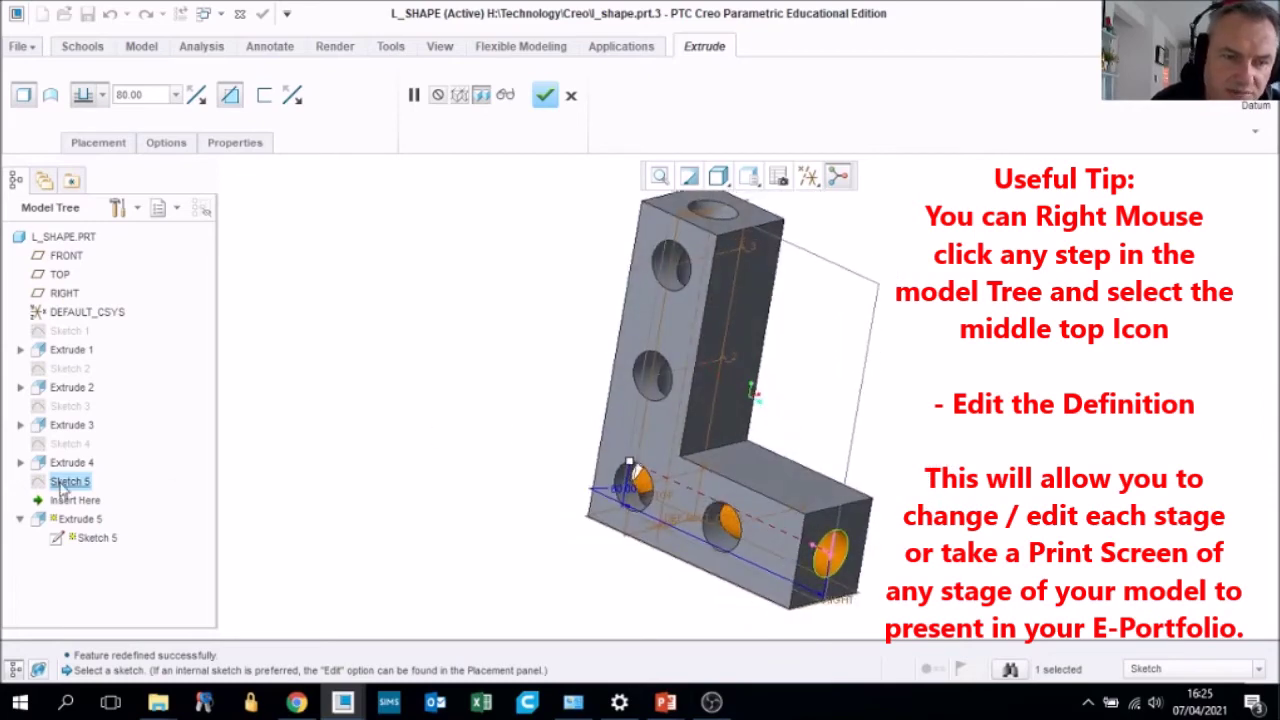
pyautogui.click(544, 96)
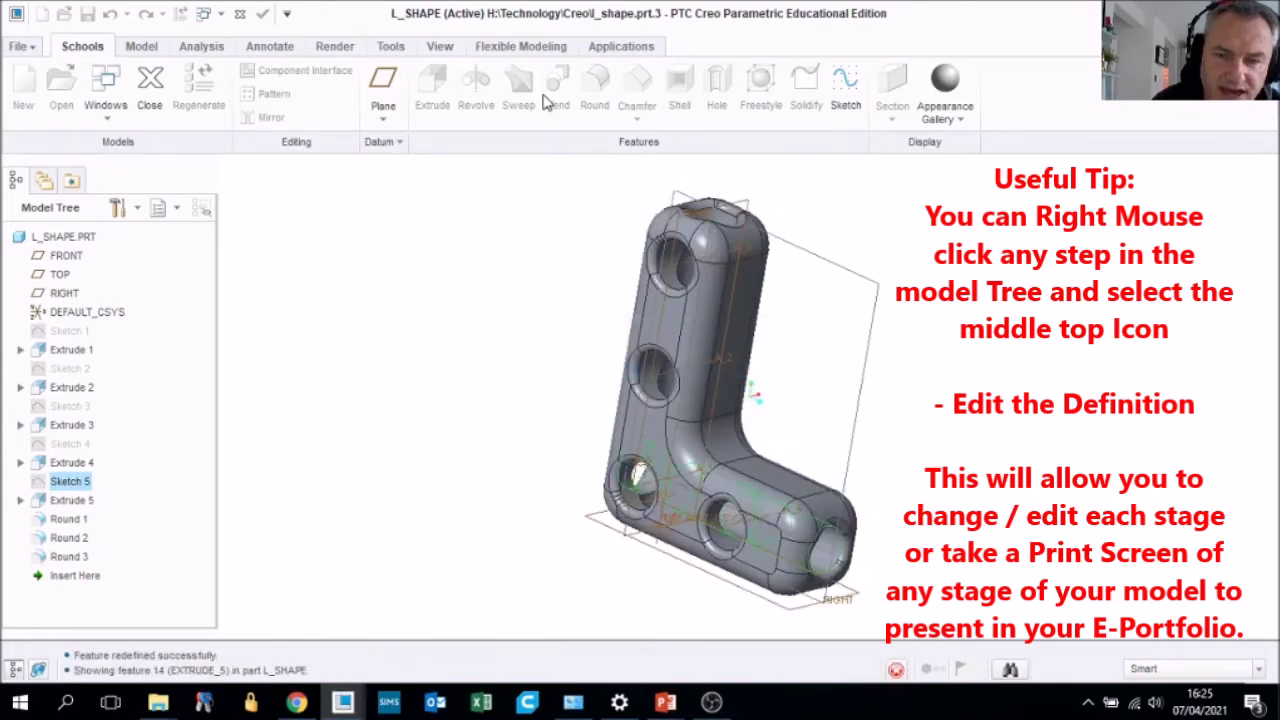
# Reopen the definition of Round 3 to view the 2 mm hole-edge rounds and accept it without changes
pyautogui.rightClick(68, 558)
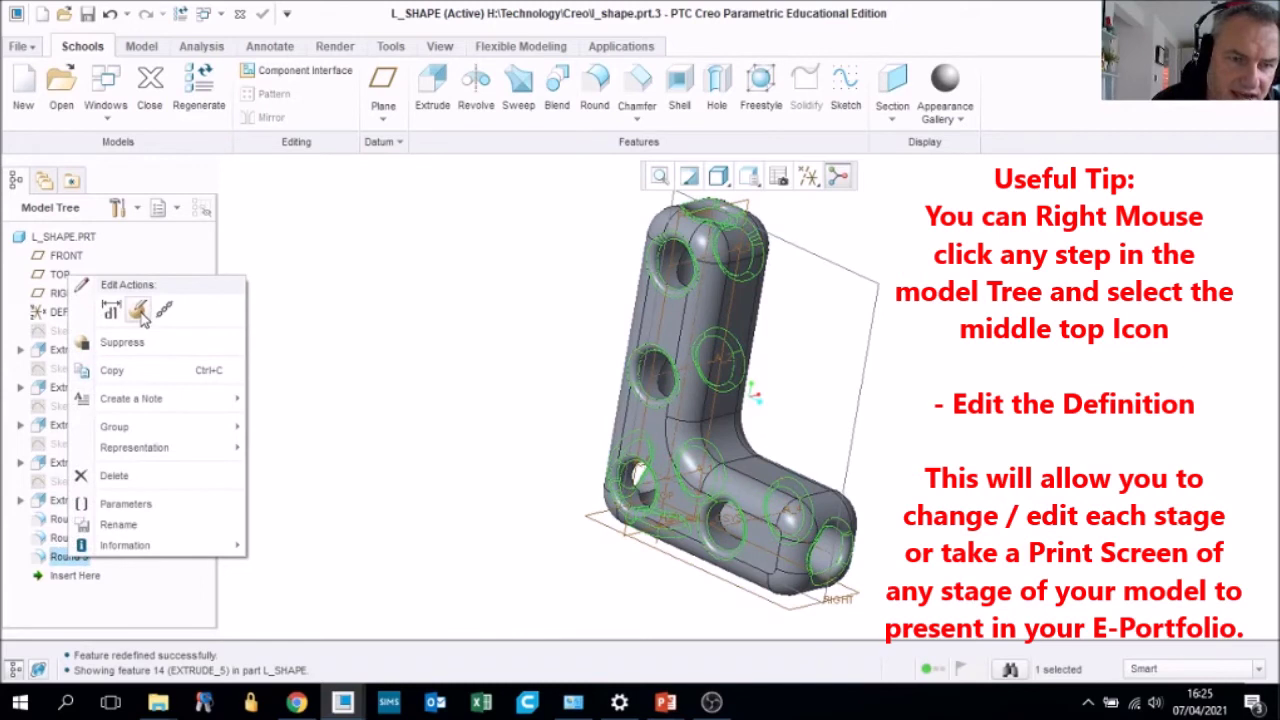
pyautogui.click(139, 312)
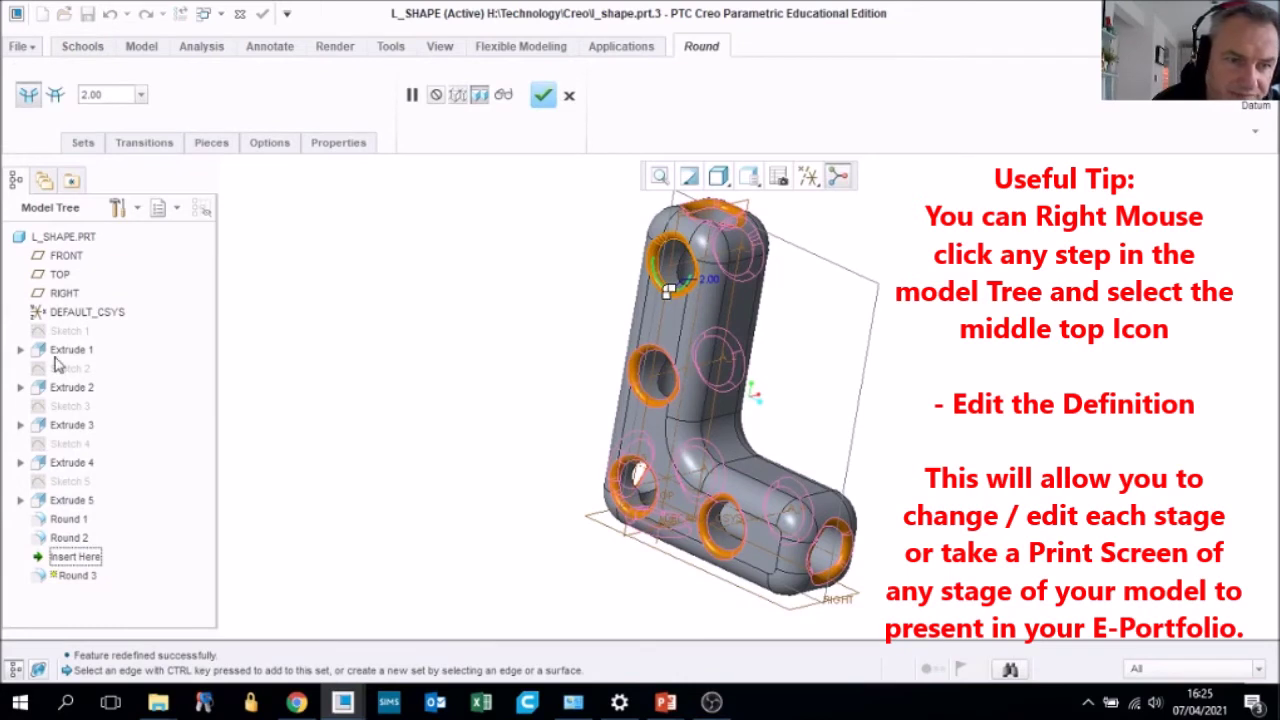
pyautogui.click(543, 96)
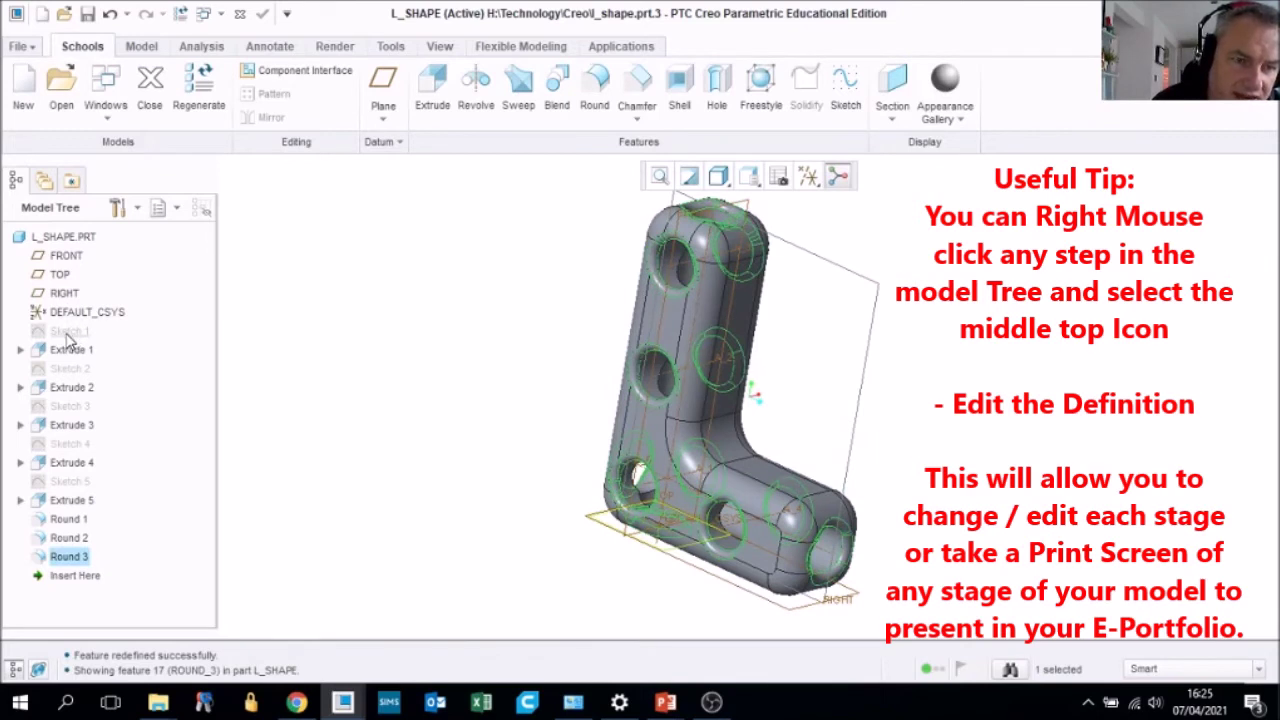
# Reopen the definition of Sketch 1 to view the square base profile and accept it without changes
pyautogui.rightClick(67, 336)
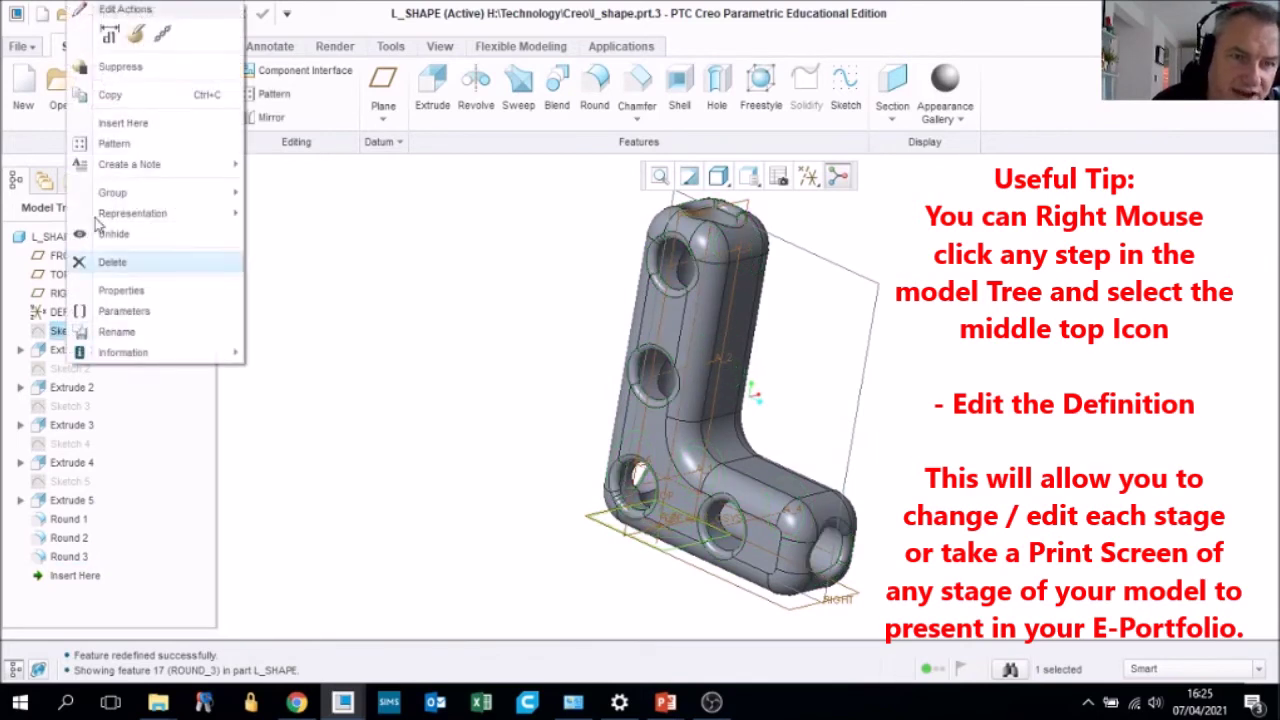
pyautogui.click(143, 36)
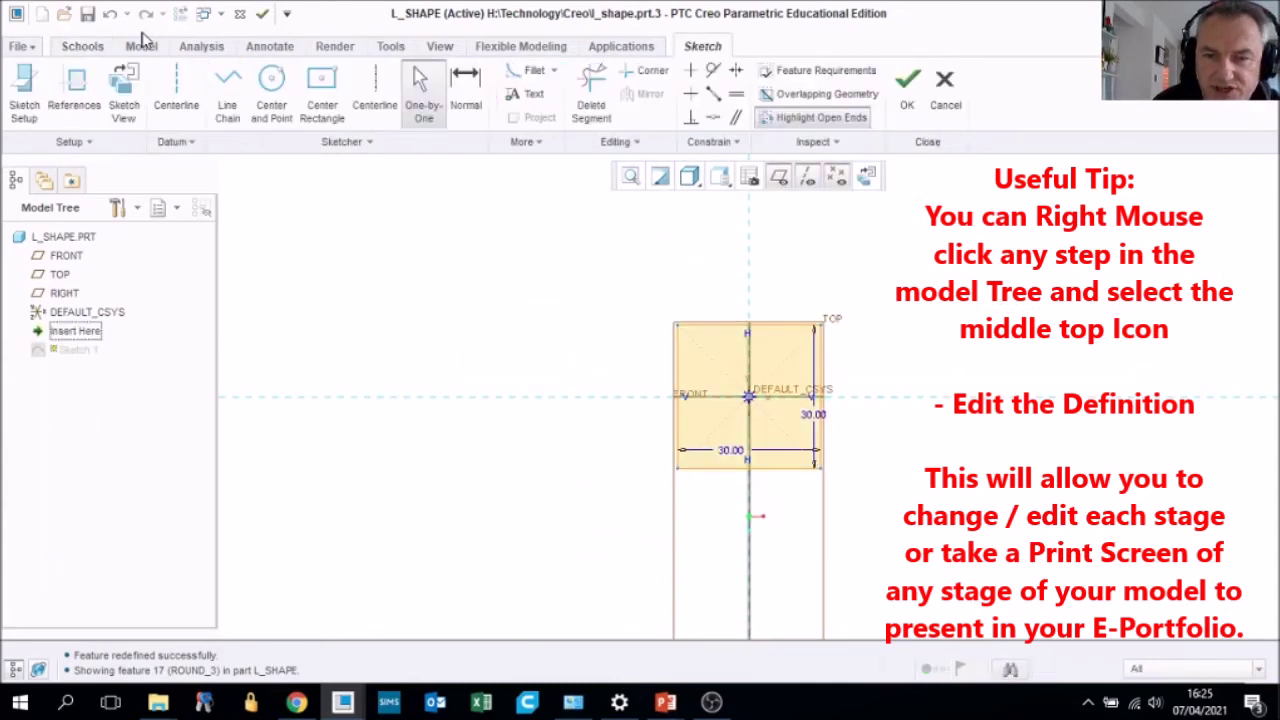
pyautogui.click(907, 90)
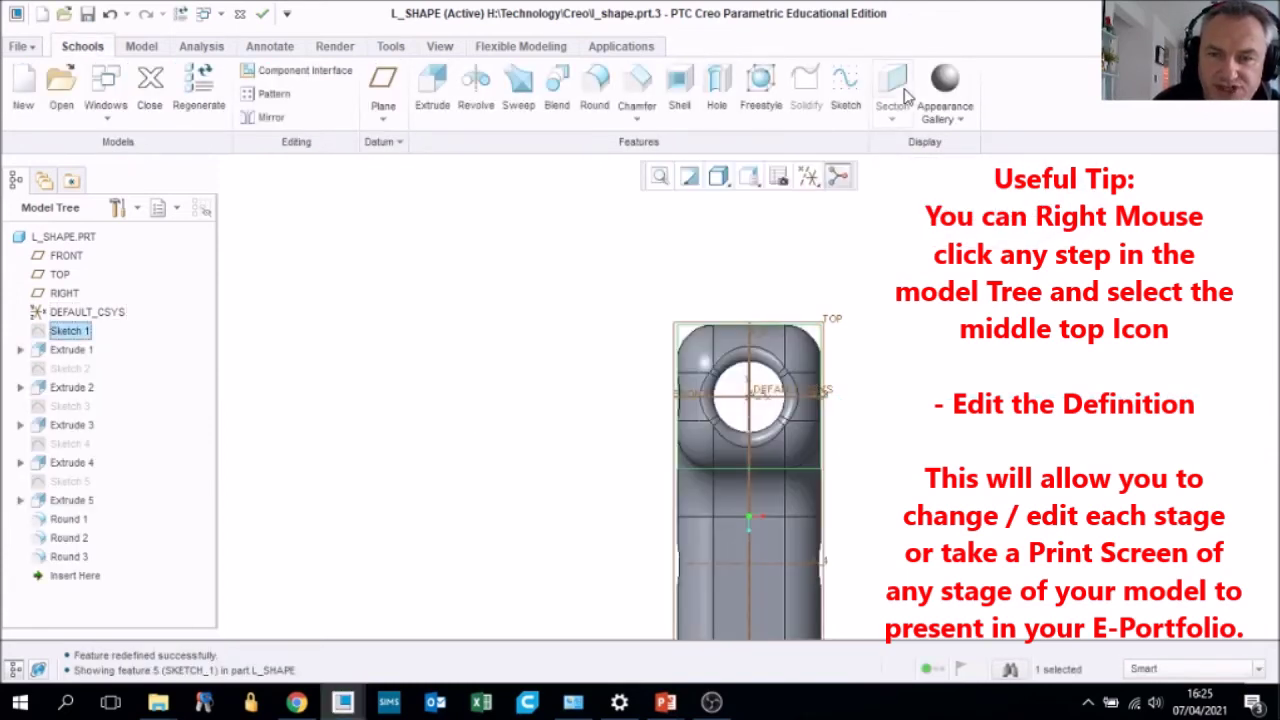
# Refit the whole L-shaped block and orbit it to an upright angled view to examine the finished model
pyautogui.moveTo(804, 501)
pyautogui.mouseDown(button='middle')
pyautogui.moveTo(843, 457)
pyautogui.moveTo(791, 486)
pyautogui.mouseUp(button='middle')
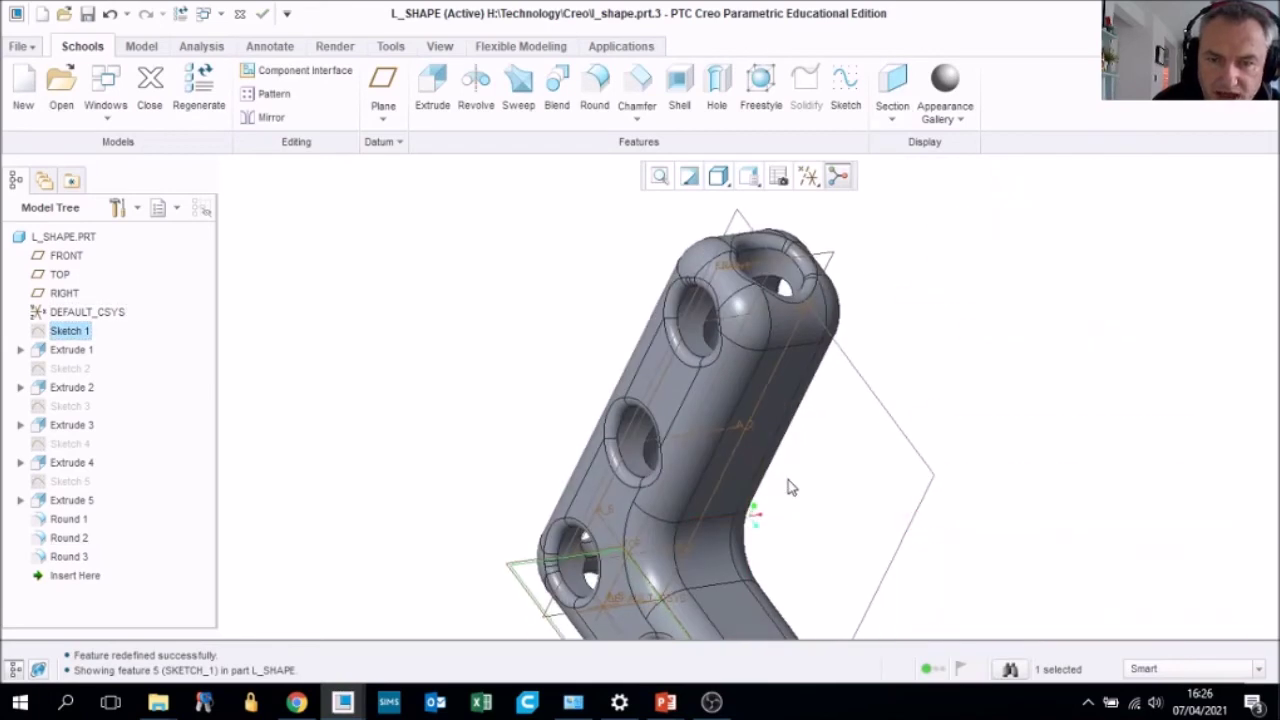
pyautogui.scroll(-4, 765, 499)
pyautogui.scroll(4, 655, 520)
pyautogui.scroll(3, 647, 514)
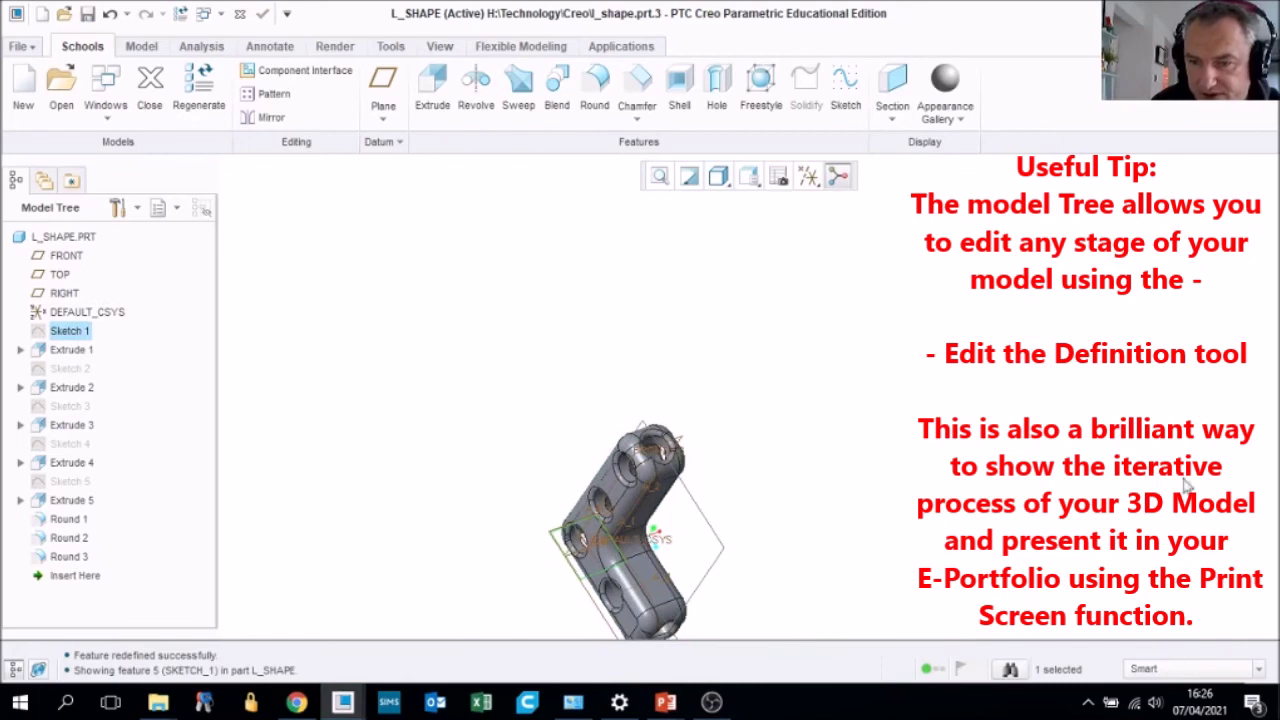
pyautogui.click(666, 177)
pyautogui.moveTo(760, 339)
pyautogui.mouseDown(button='middle')
pyautogui.moveTo(812, 329)
pyautogui.moveTo(745, 333)
pyautogui.moveTo(768, 340)
pyautogui.mouseUp(button='middle')
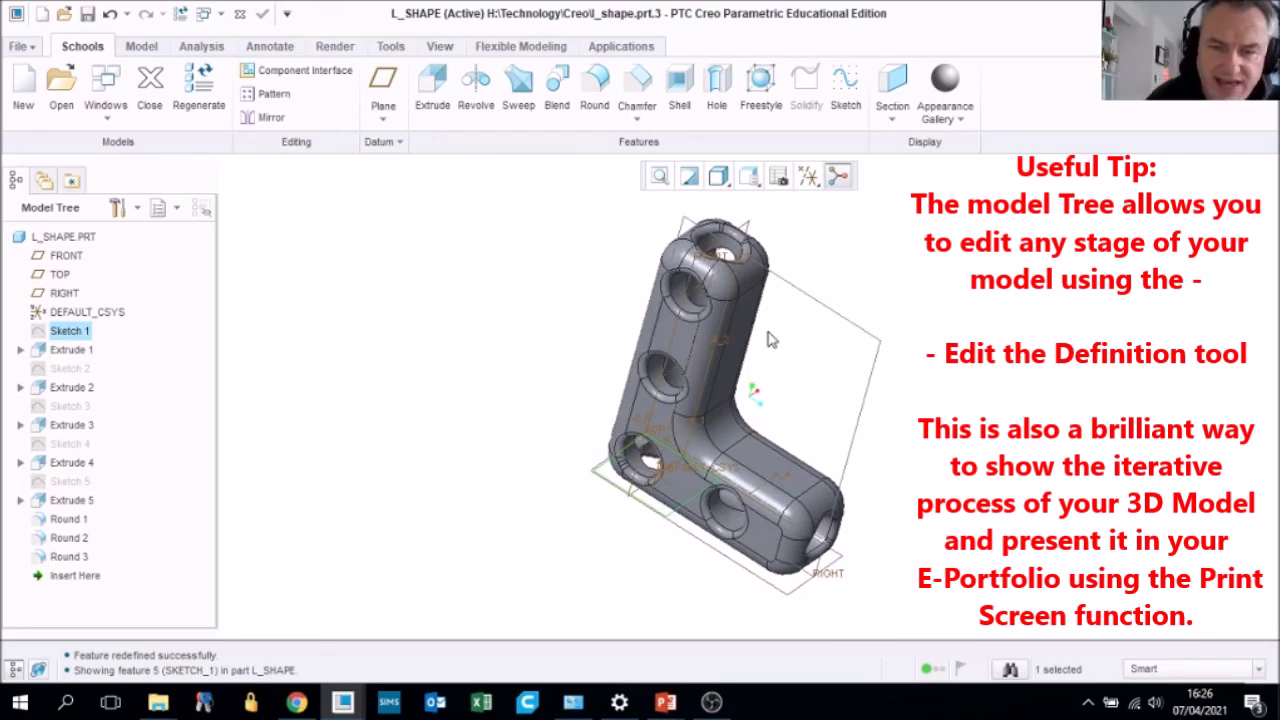
pyautogui.moveTo(626, 405); pyautogui.dragTo(560, 440, button='middle')
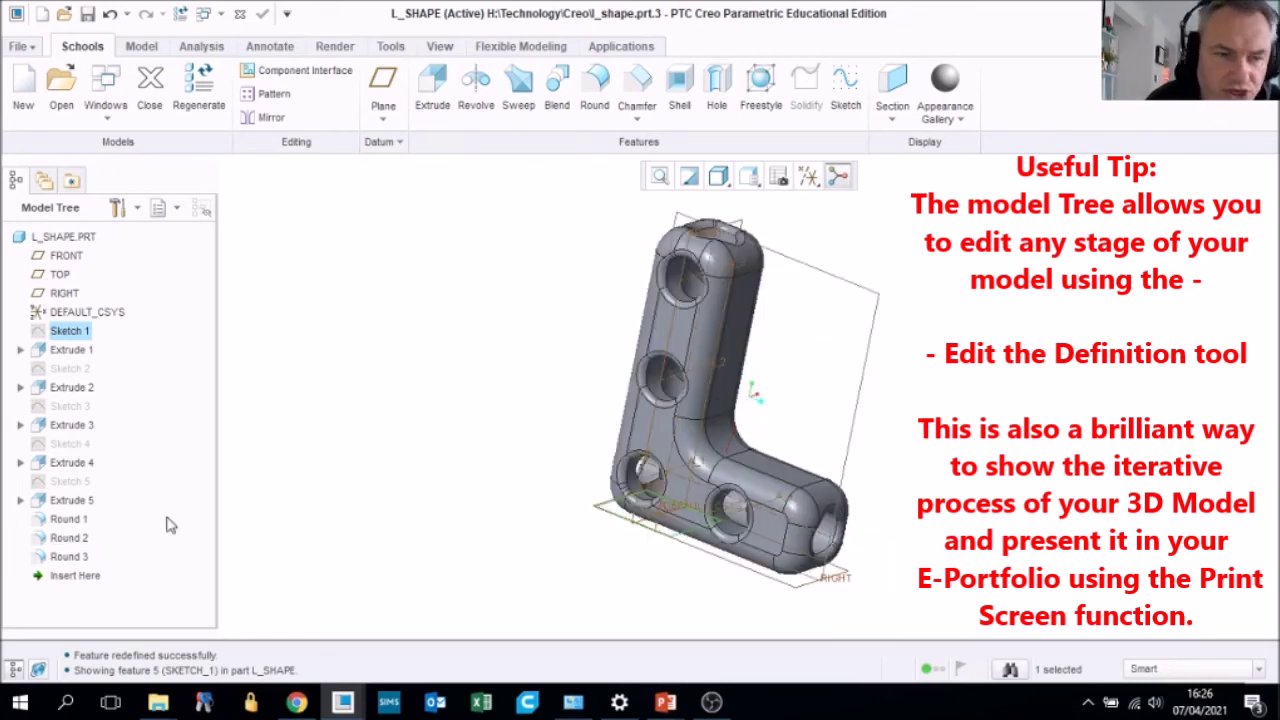
# Reopen the definition of Extrude 2 to view the short leg's extrusion, accept it without changes, and inspect the finished block
pyautogui.rightClick(66, 388)
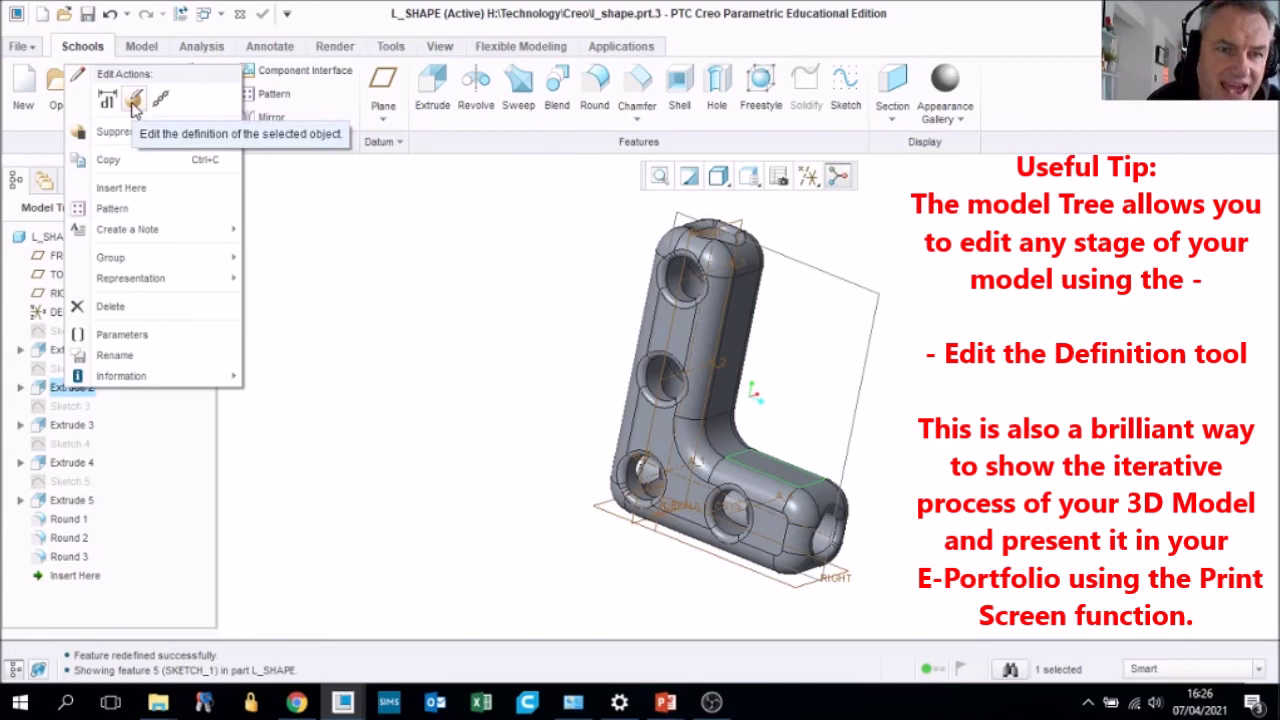
pyautogui.click(135, 100)
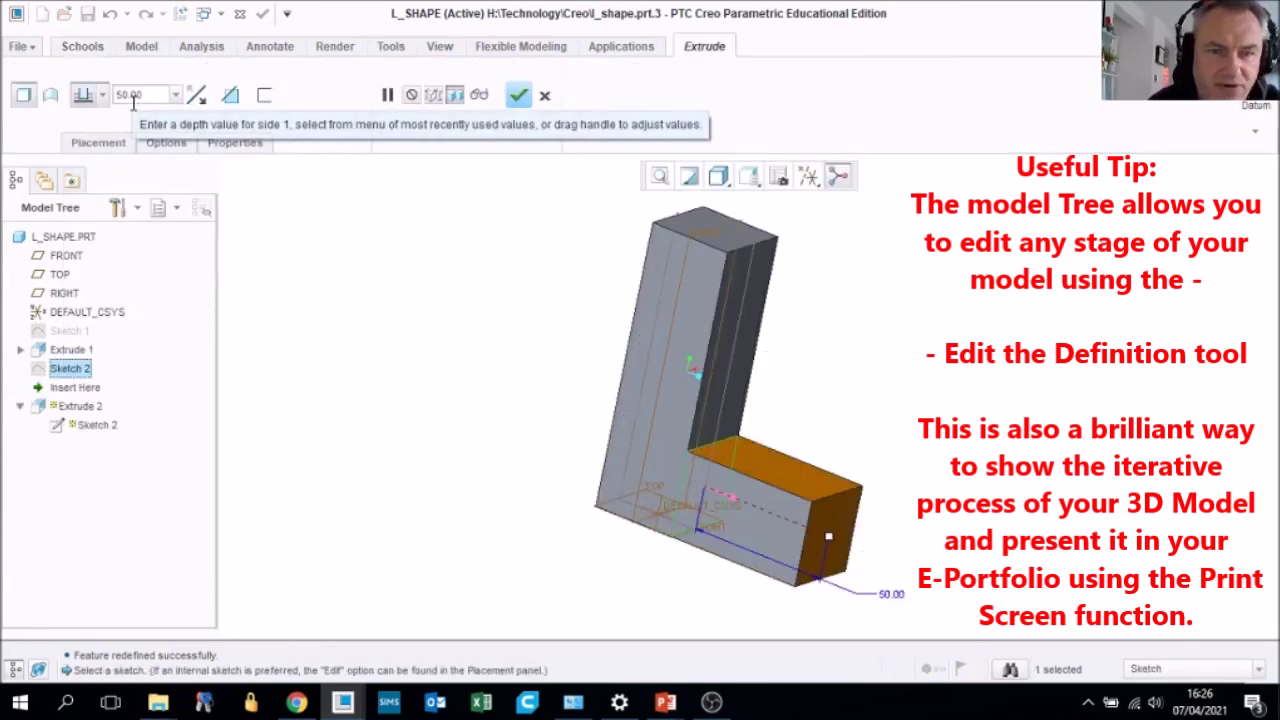
pyautogui.click(518, 96)
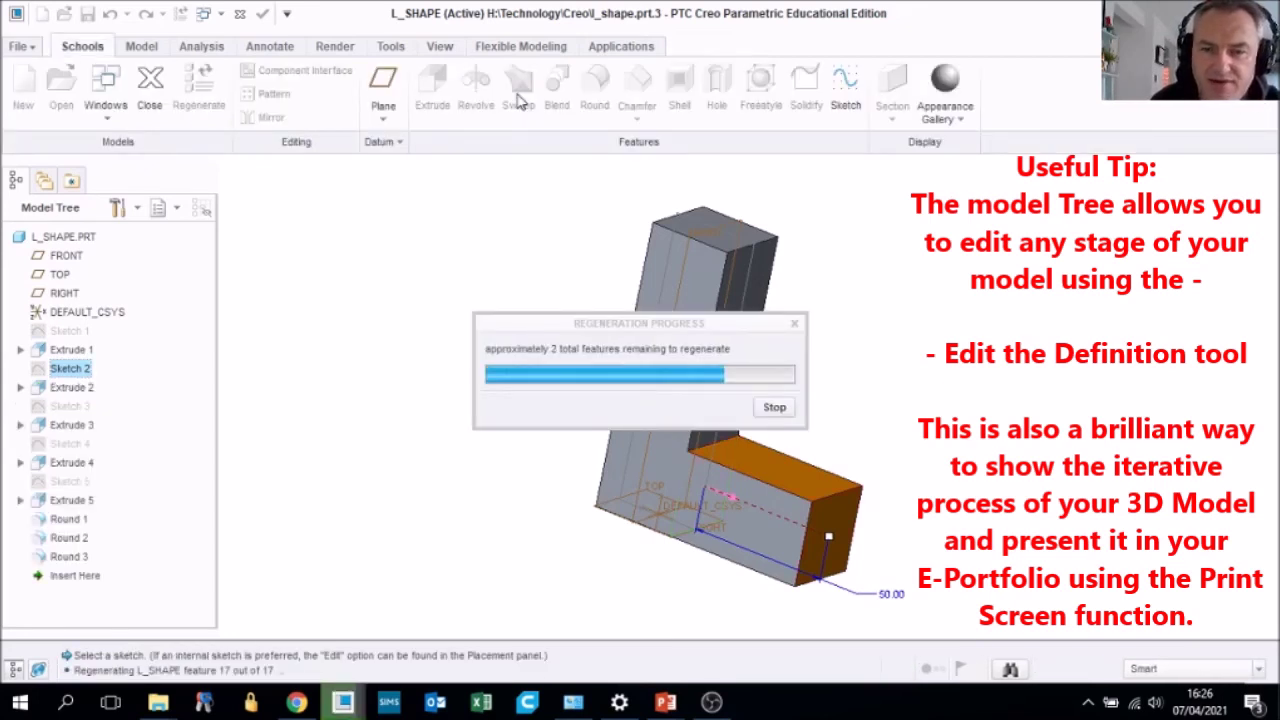
pyautogui.moveTo(660, 330); pyautogui.dragTo(697, 393, button='middle')
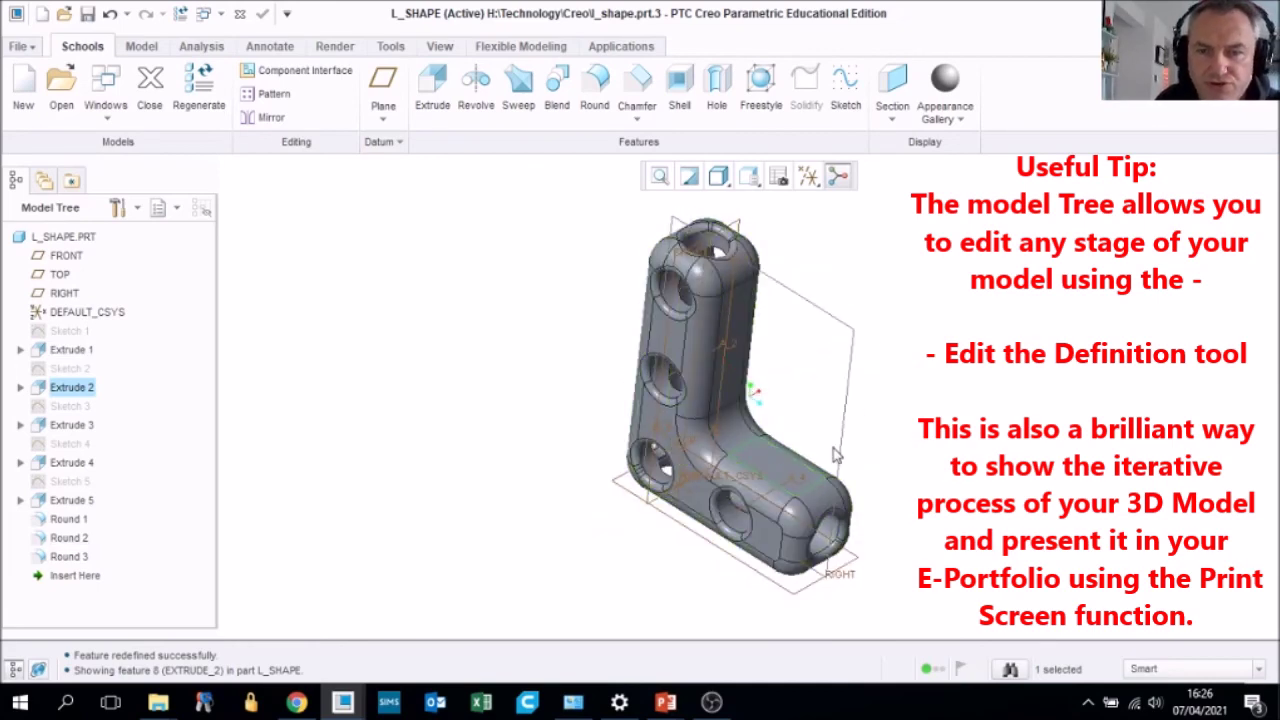